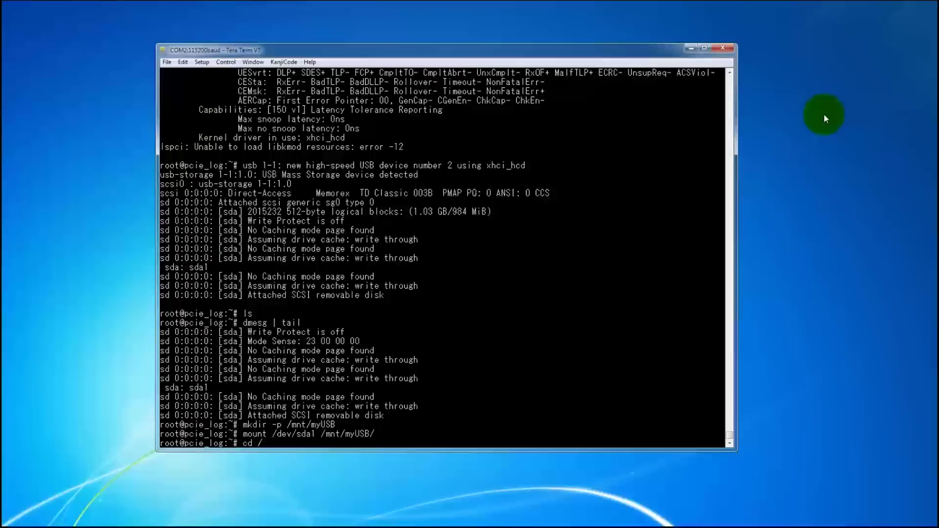
Change the working directory to /mnt/myUSB/ on the board and list its contents
type("mnt/myUSB/")
key("Return")
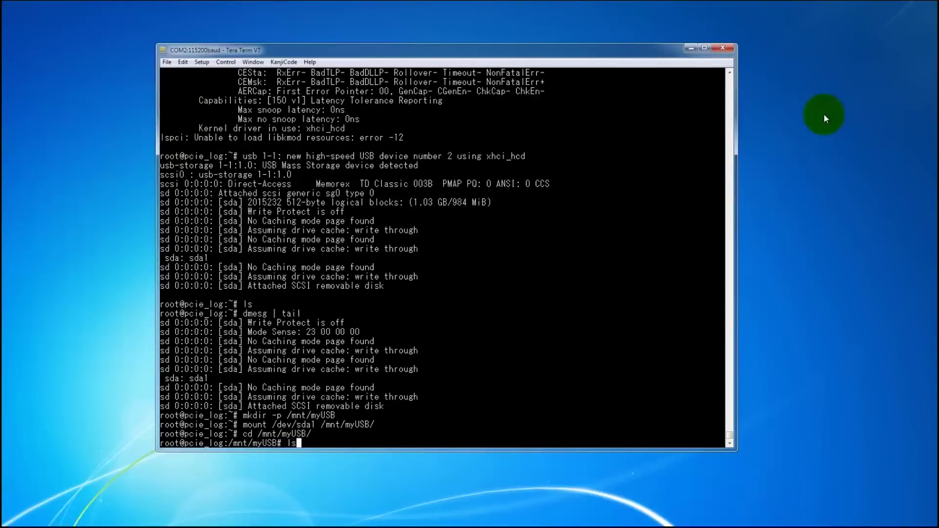
key("Return")
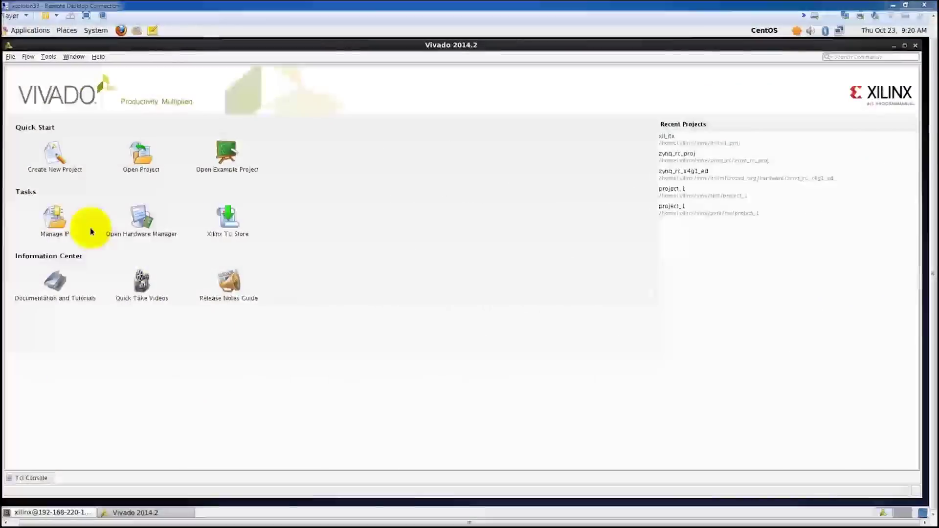
Start a new Vivado project and name it itx_pcie
left_click(62, 166)
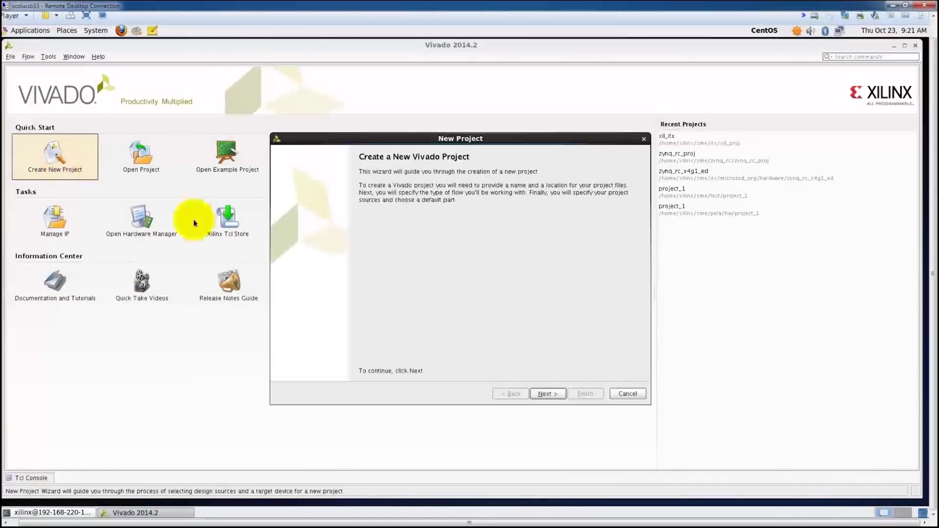
left_click(537, 393)
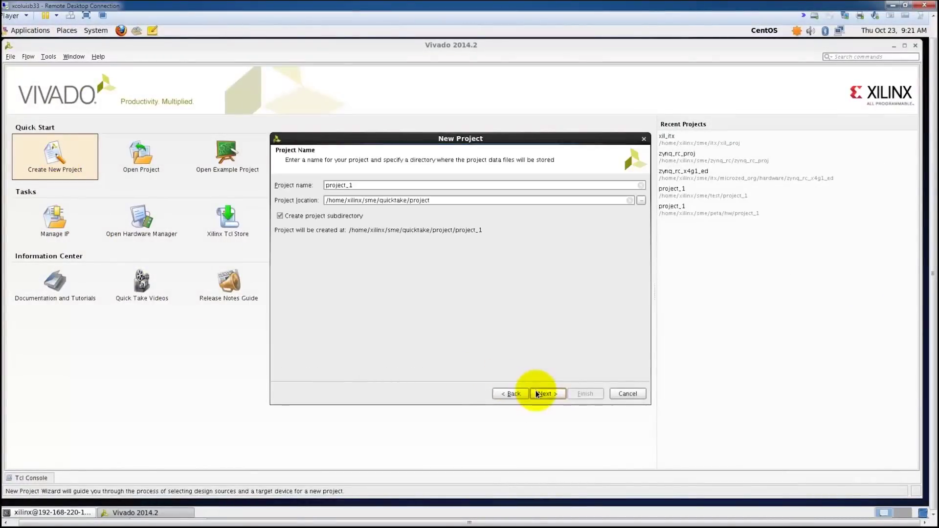
left_click_drag(354, 185, 305, 184)
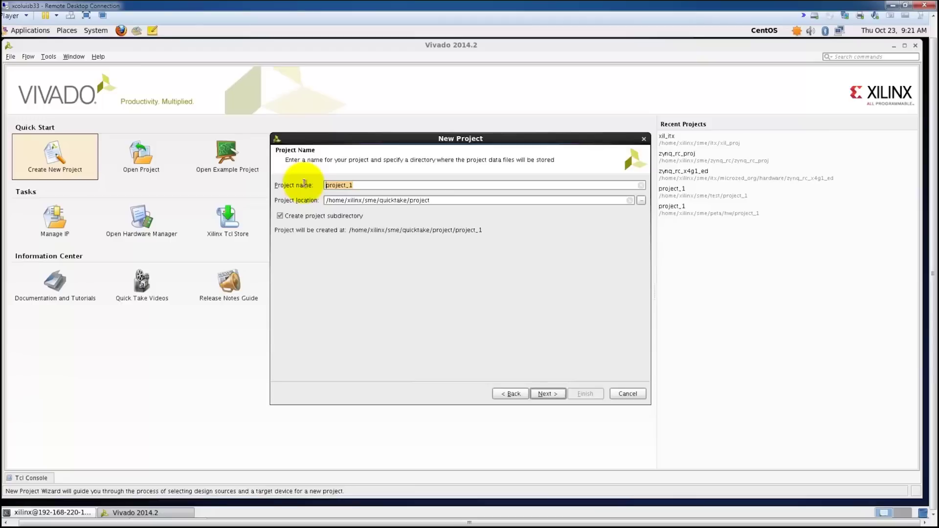
type("fir_proj")
left_click(548, 394)
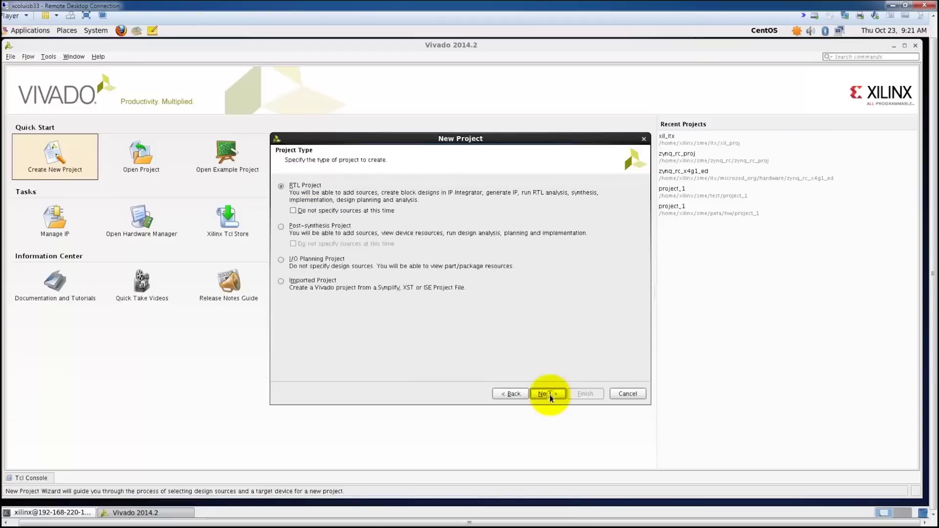
Keep the RTL project type and continue without adding sources, existing IP or constraint files
left_click(548, 394)
left_click(548, 394)
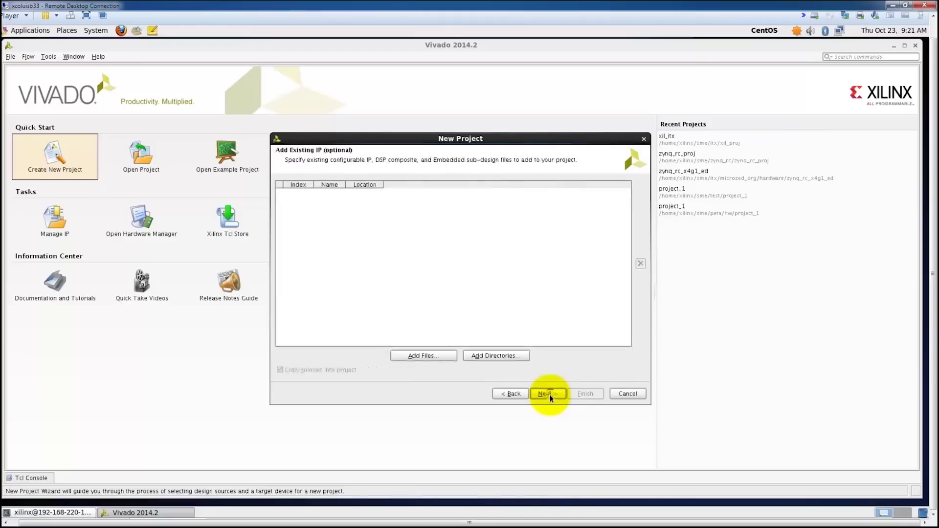
left_click(548, 395)
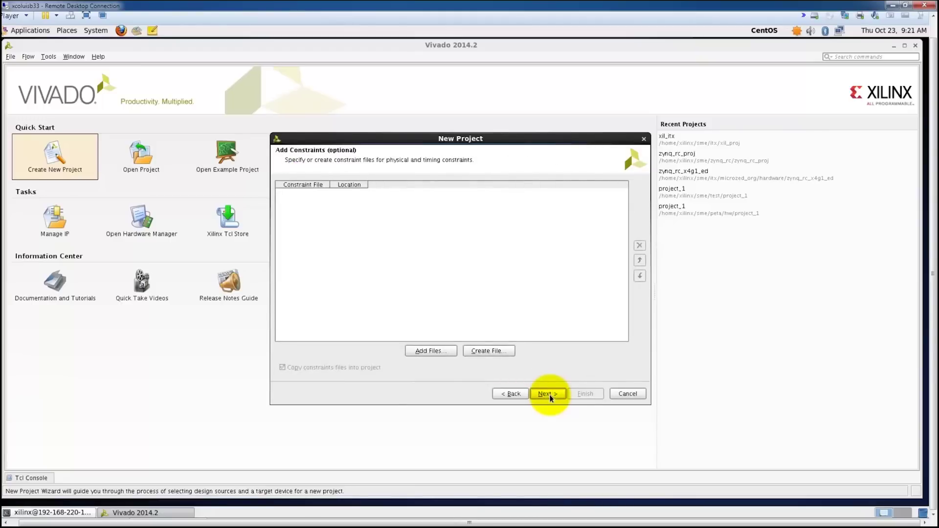
left_click(548, 394)
Filter the parts by the Zynq-7000 family, choose xc7z100ffg900-2 as the default part and finish creating the project
left_click(391, 207)
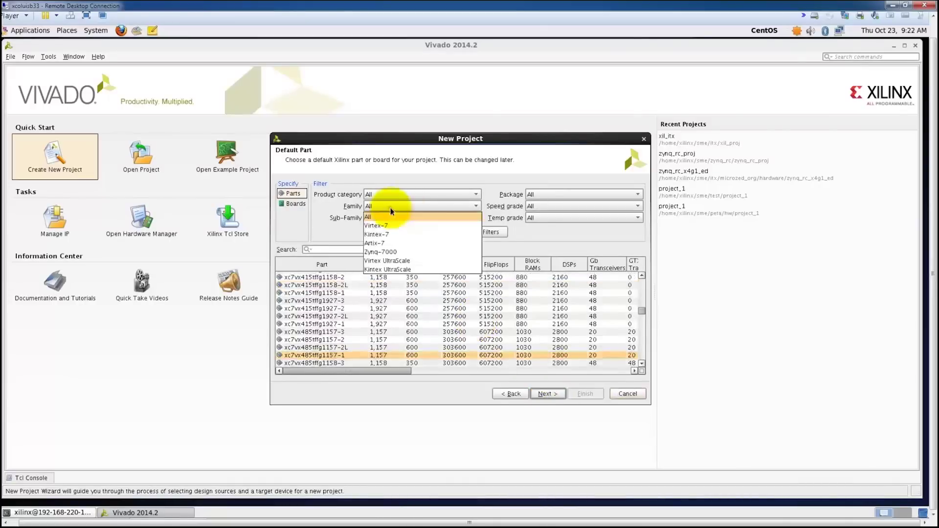
left_click(384, 252)
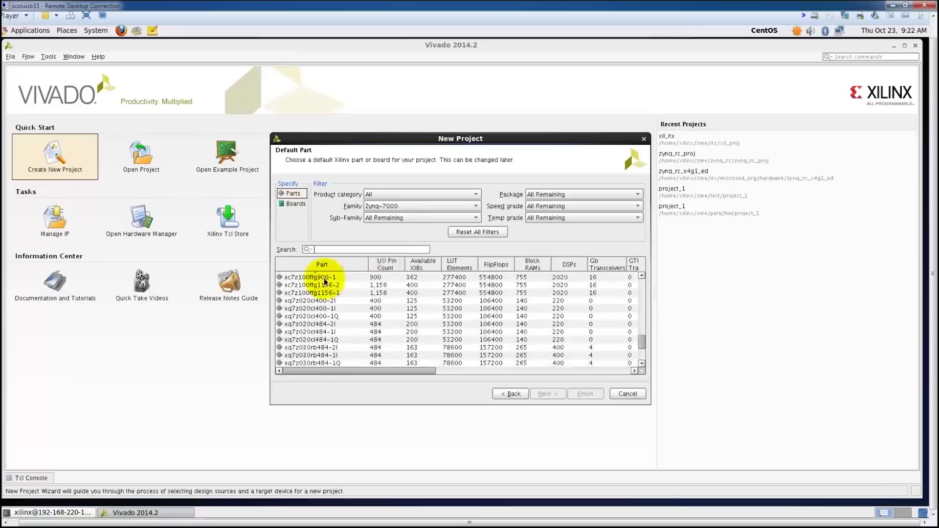
left_click(325, 274)
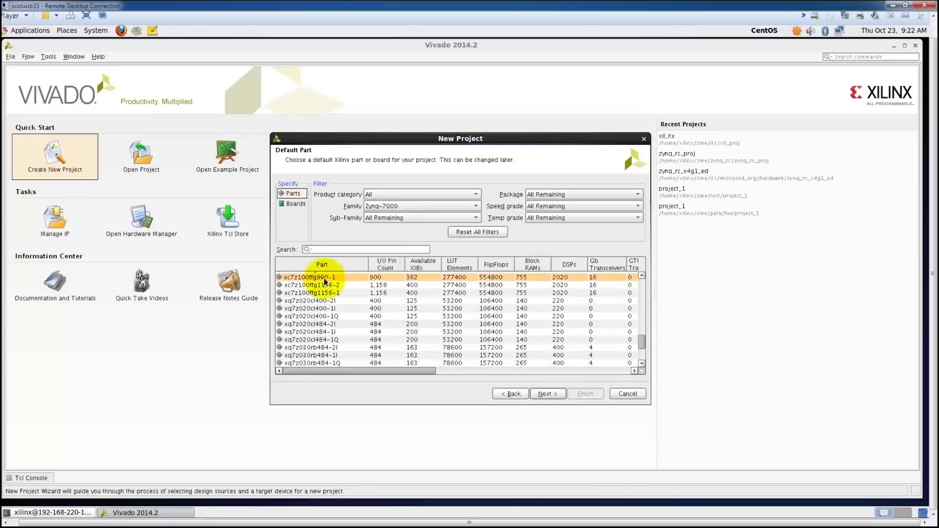
left_click(551, 395)
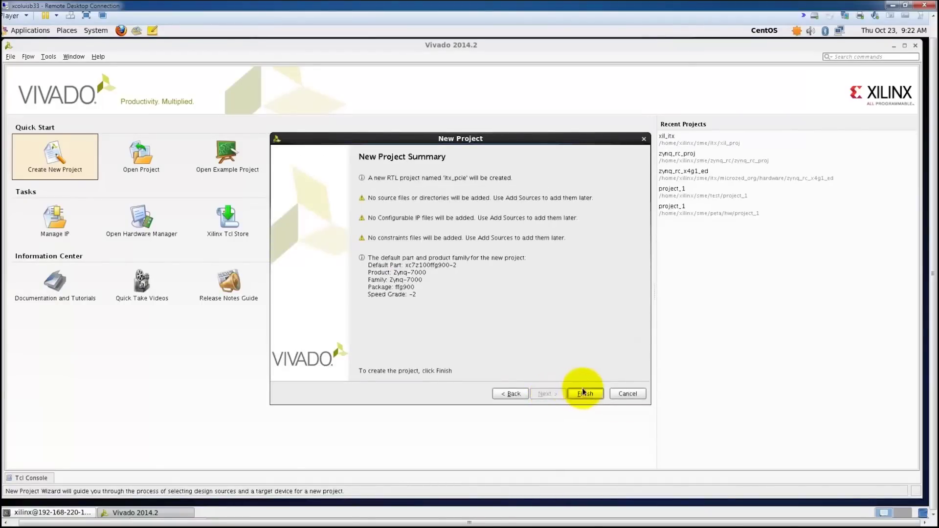
left_click(585, 394)
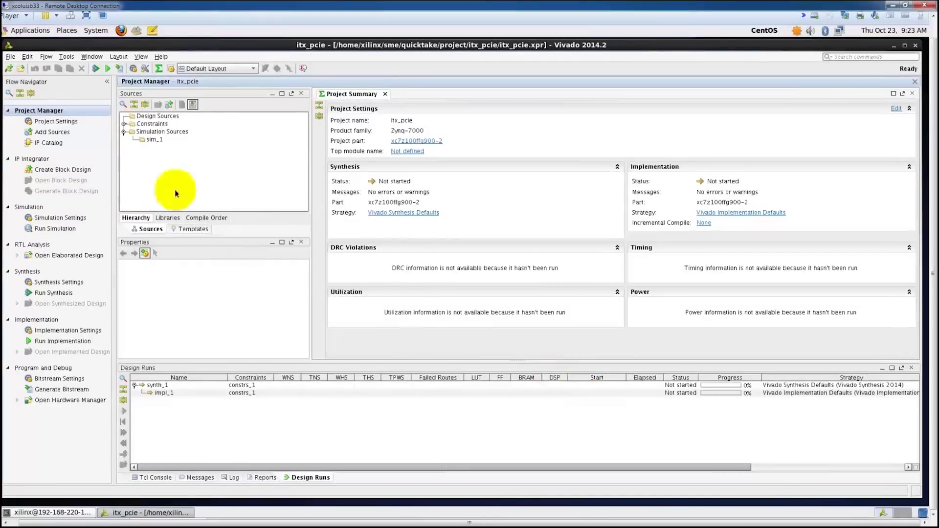
Create a block design named root_complex, stored local to the project
left_click(84, 174)
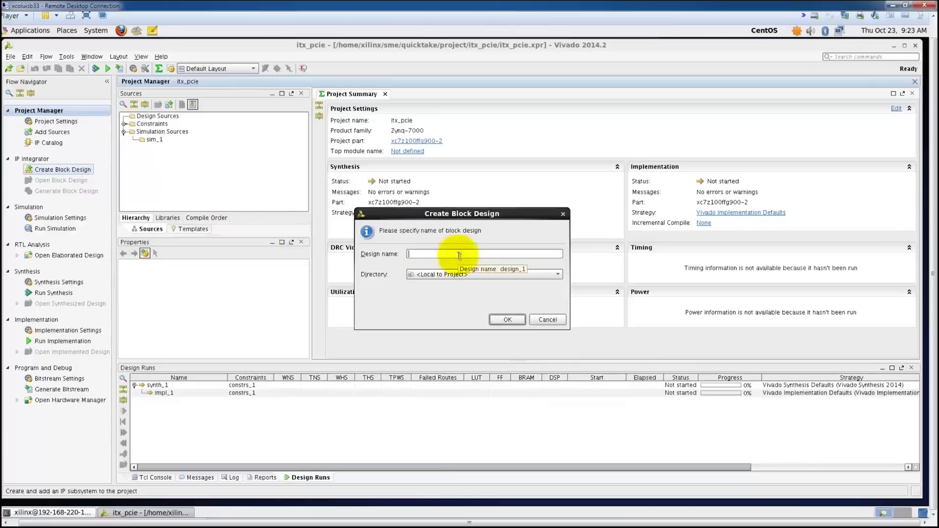
type("root_complex")
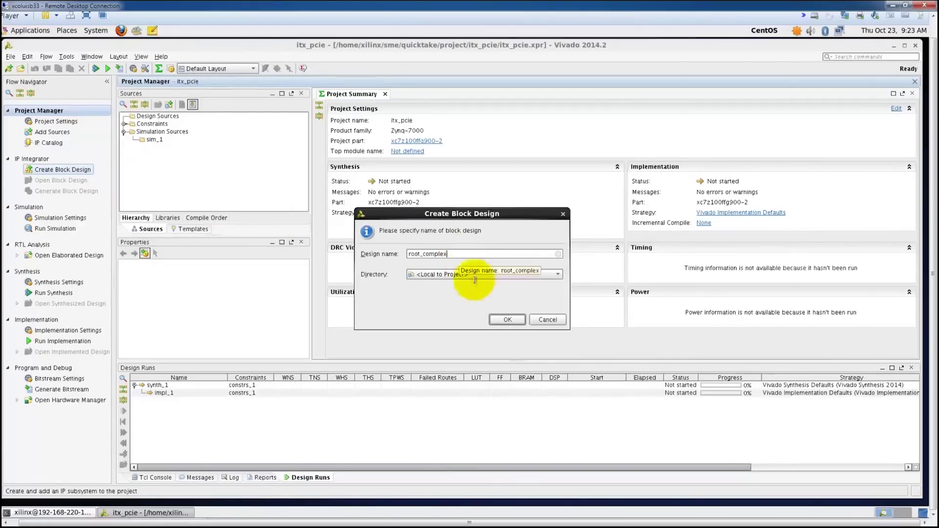
left_click(504, 319)
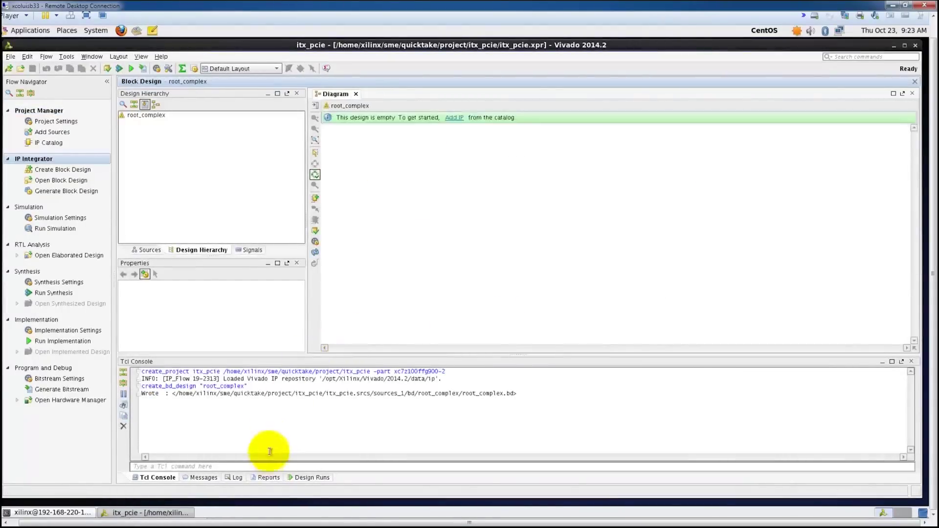
Run the Tcl command source ../sources/gen_zynq.tcl to add the configured ZYNQ7 Processing System to the design
left_click(269, 466)
type("sour")
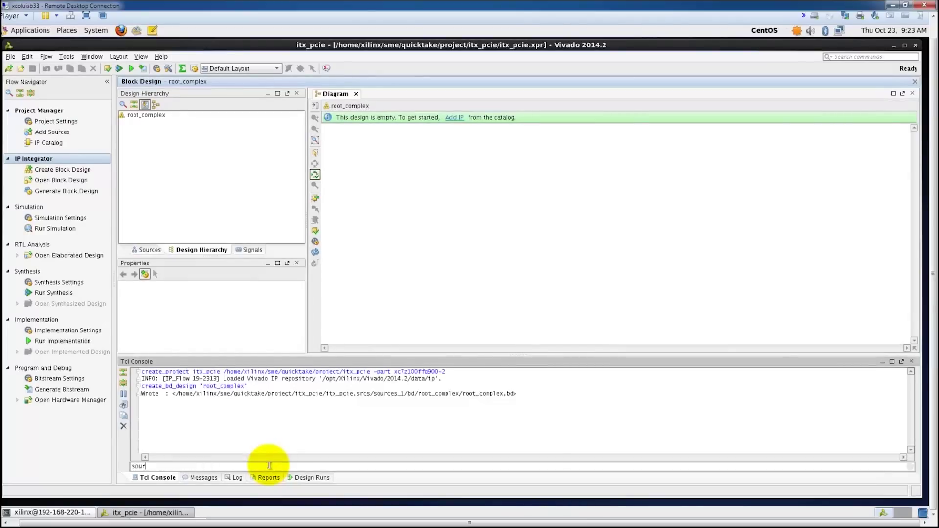
type("ce ../sources/")
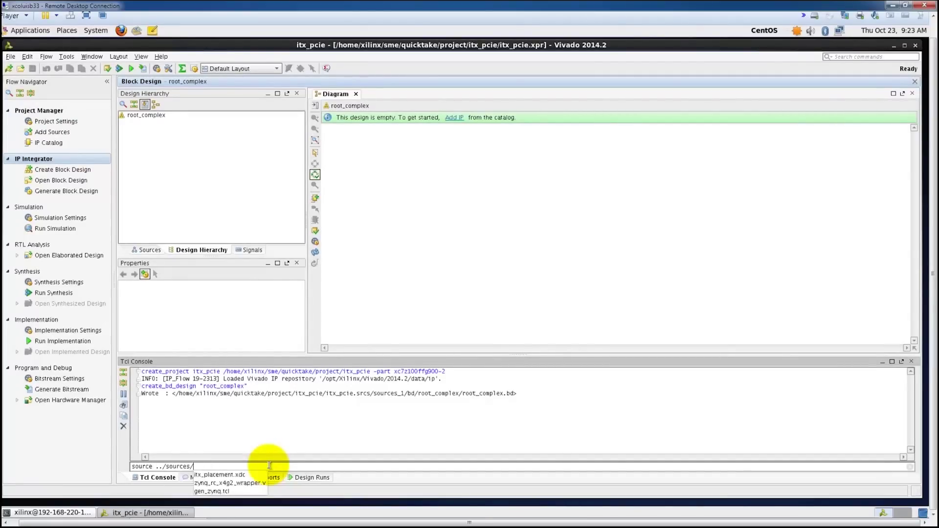
key("Down")
key("Down")
key("Down")
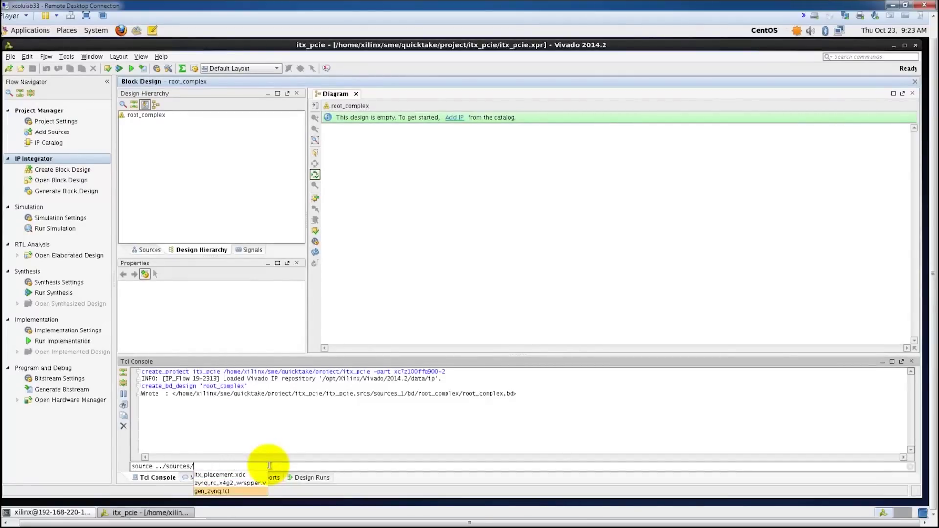
key("Return")
key("Return")
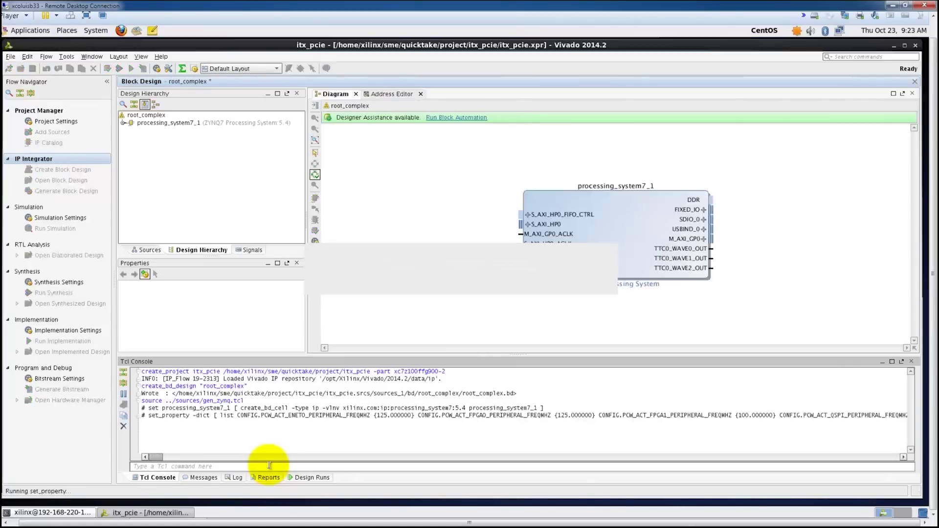
Add the AXI Memory Mapped To PCI Express IP to the block diagram
right_click(380, 294)
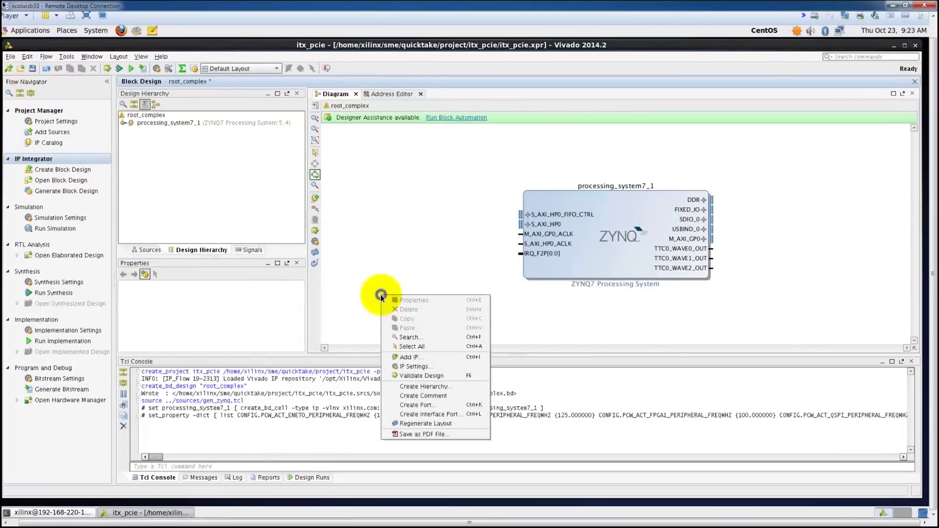
left_click(415, 358)
type("pci e")
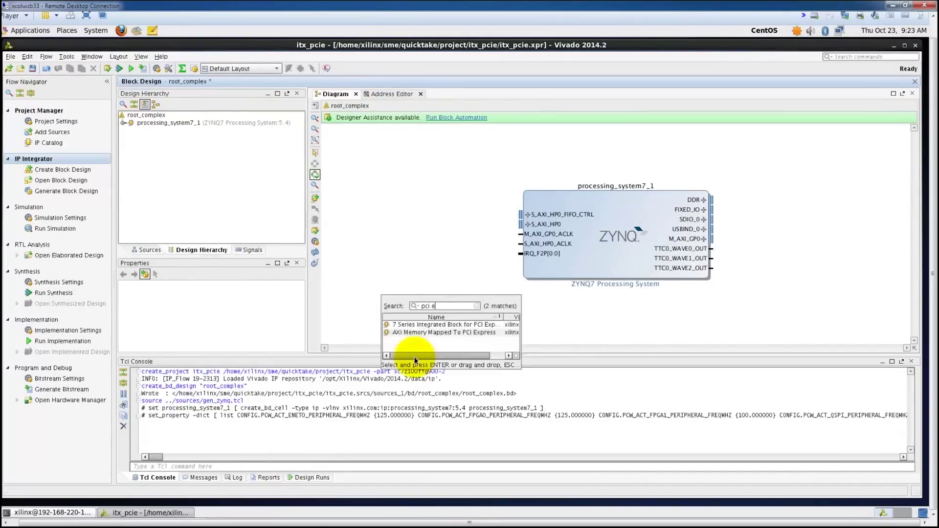
type("x")
double_click(430, 332)
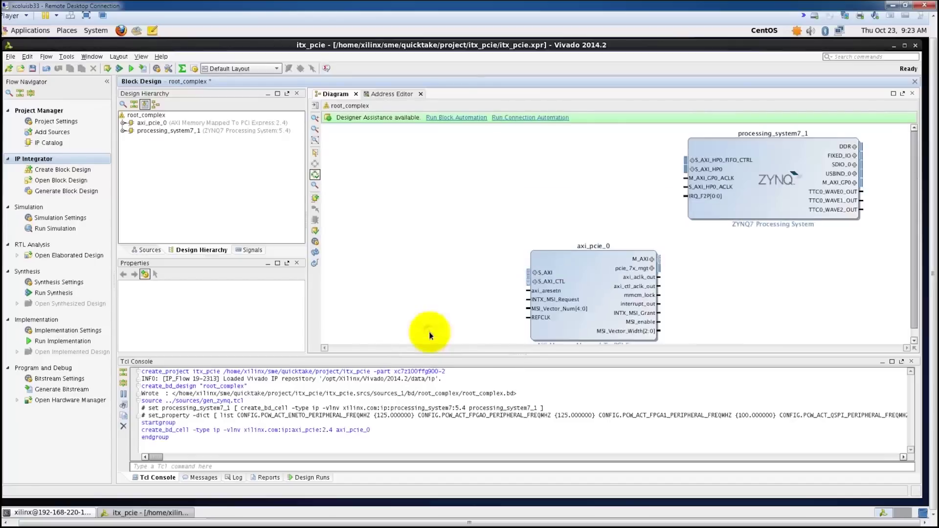
Add an AXI Interconnect, wiring the PCI Express block's M_AXI to its S00_AXI and its M00_AXI to the processing system's S_AXI_HP0
right_click(427, 254)
left_click(453, 317)
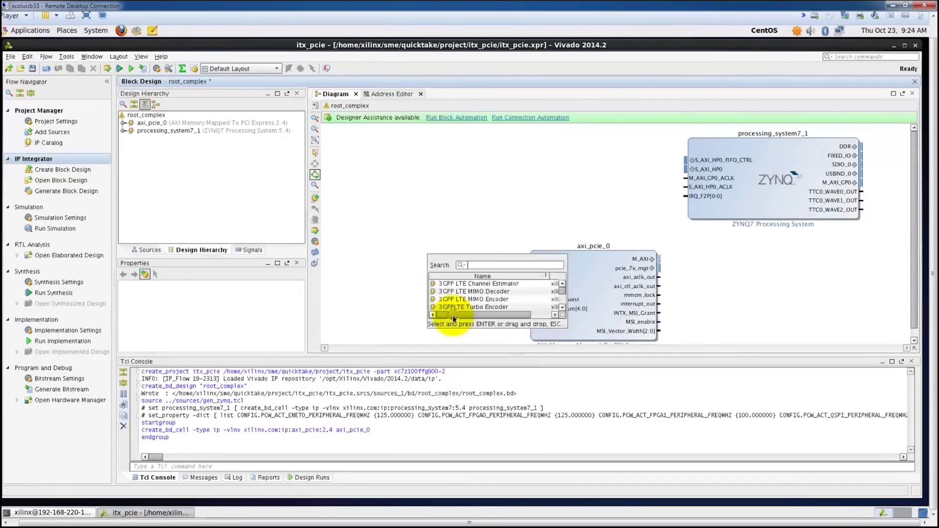
type("intercon")
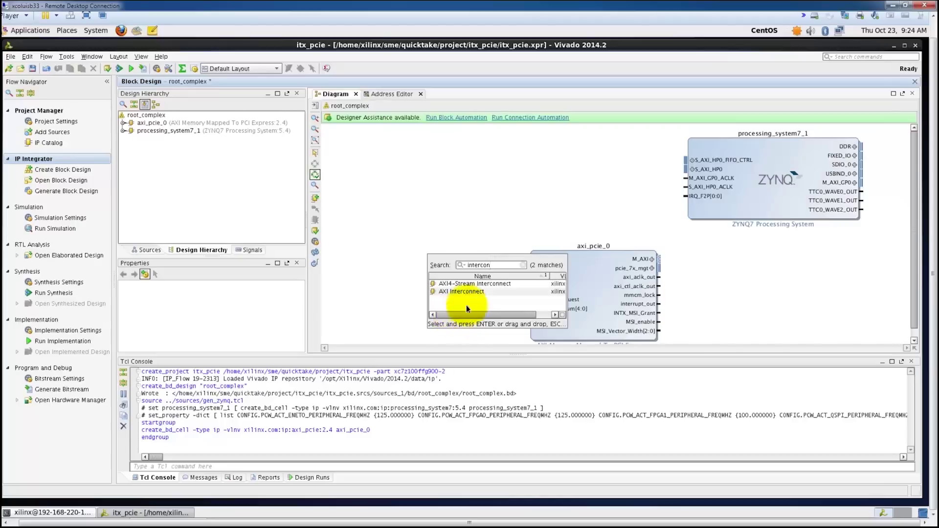
double_click(467, 292)
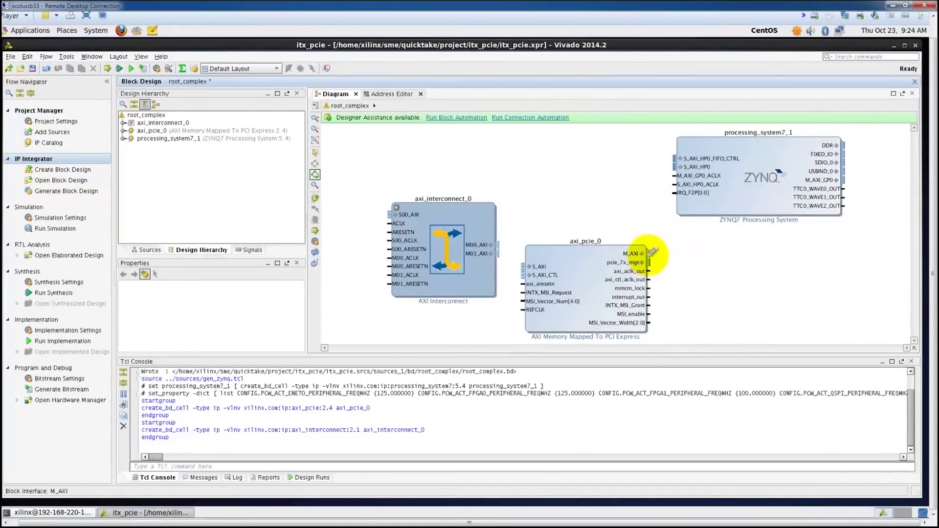
left_click_drag(651, 253, 395, 216)
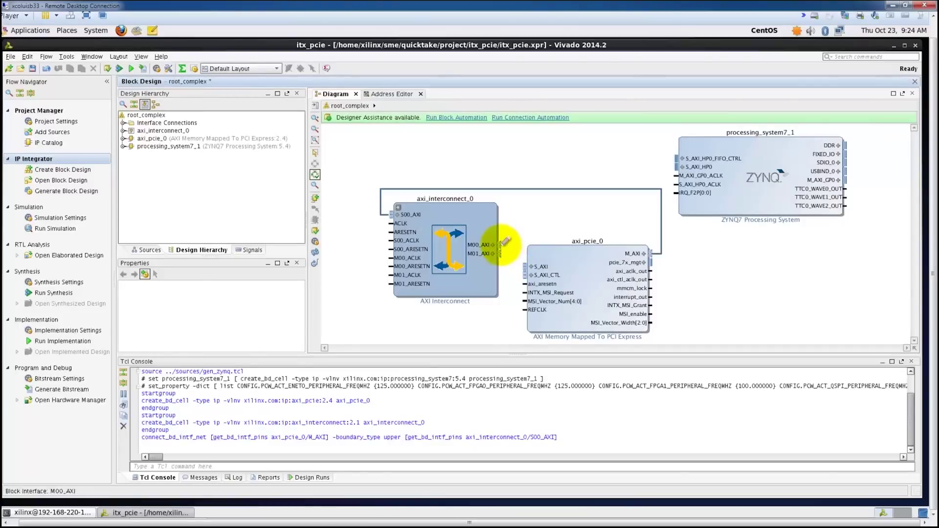
left_click_drag(503, 244, 673, 173)
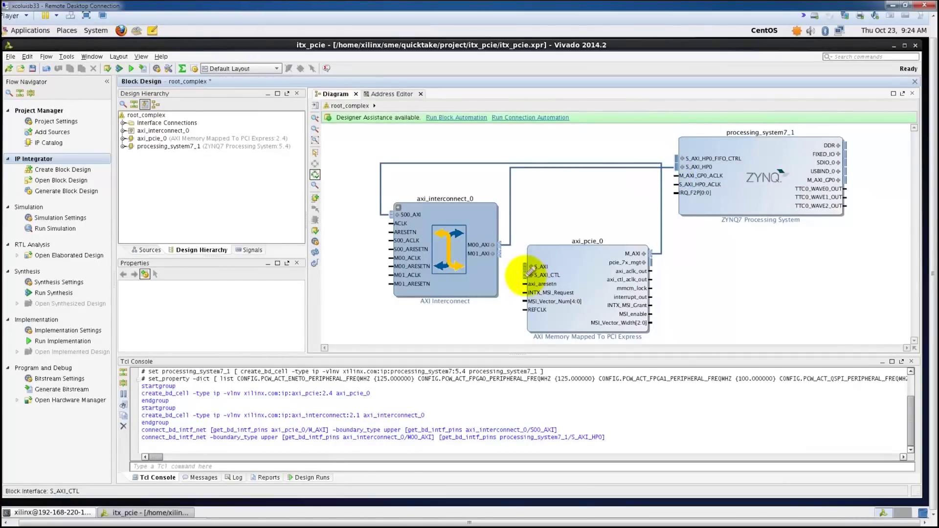
Add a second AXI Interconnect to the block diagram
right_click(727, 266)
left_click(749, 326)
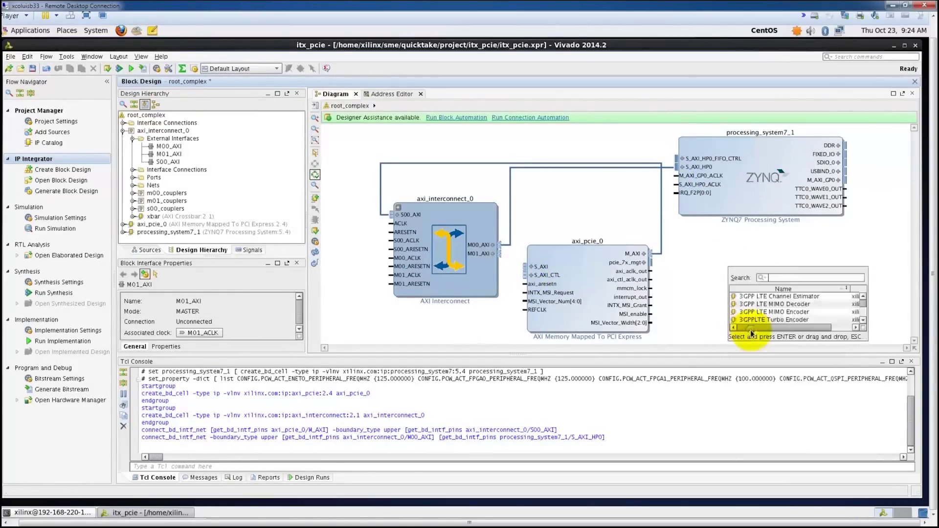
type("intercon")
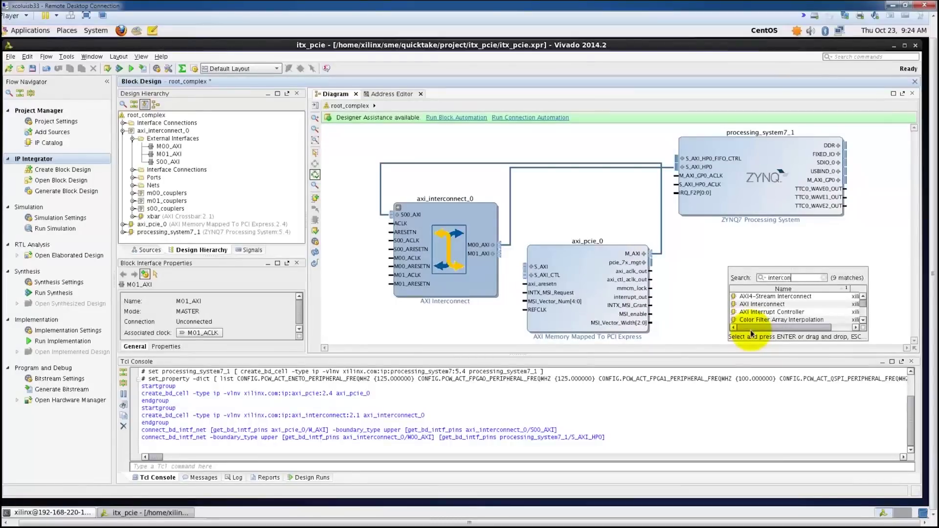
double_click(754, 305)
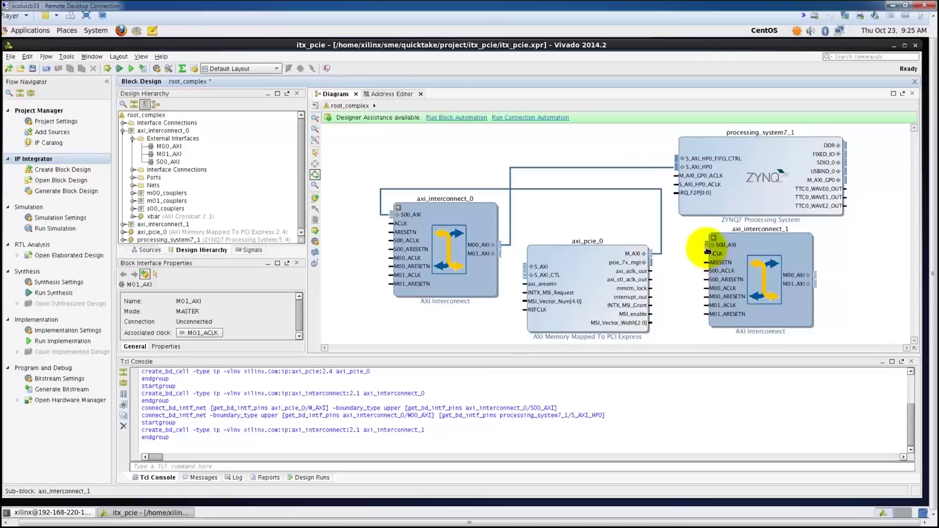
Connect the second interconnect's S00_AXI to the processing system's M_AXI_GP0, and M00_AXI and M01_AXI to the PCI Express block's S_AXI and S_AXI_CTL
left_click_drag(707, 249, 831, 180)
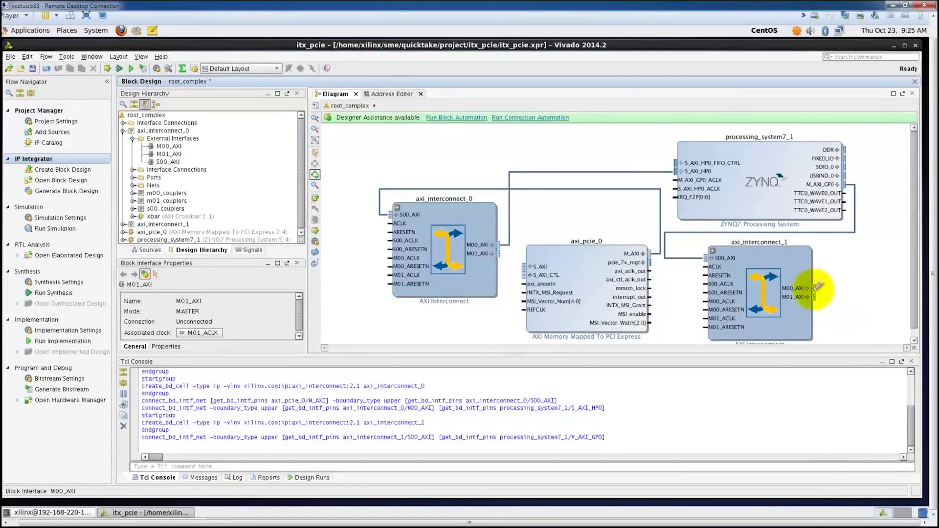
left_click_drag(818, 288, 526, 267)
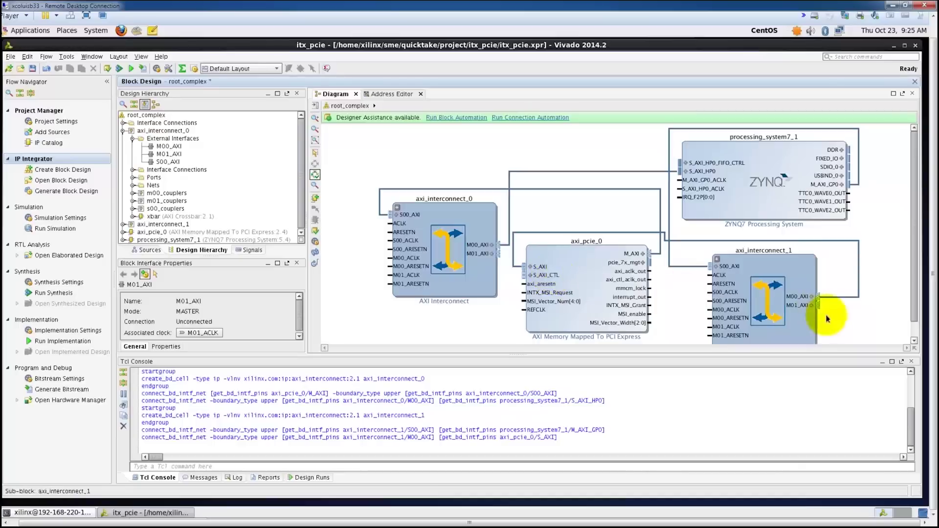
left_click_drag(819, 306, 530, 269)
Set the number of master interfaces on axi_interconnect_0 to 1 and apply the customization
double_click(455, 264)
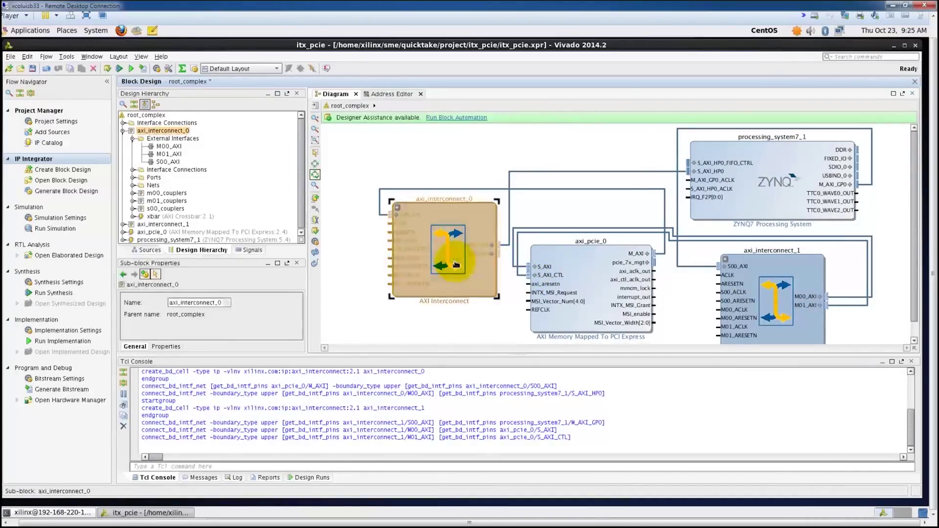
left_click(435, 243)
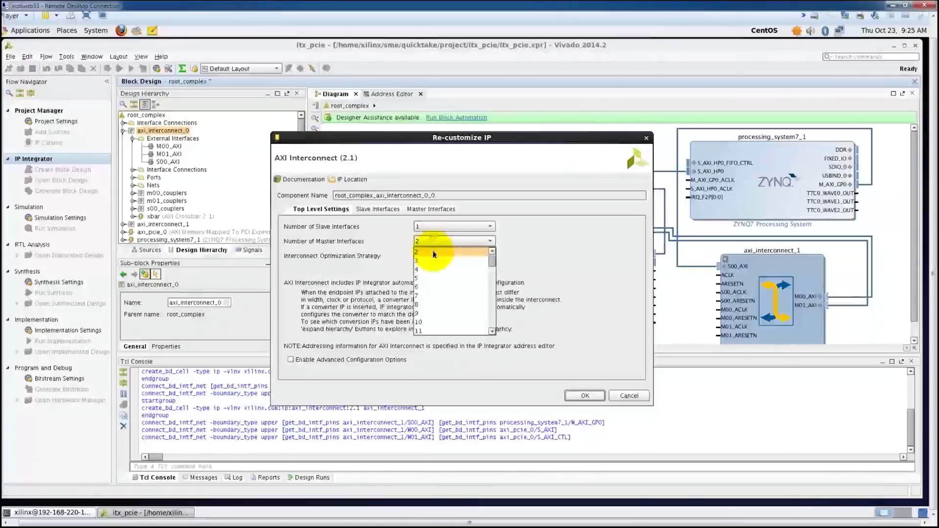
left_click(430, 254)
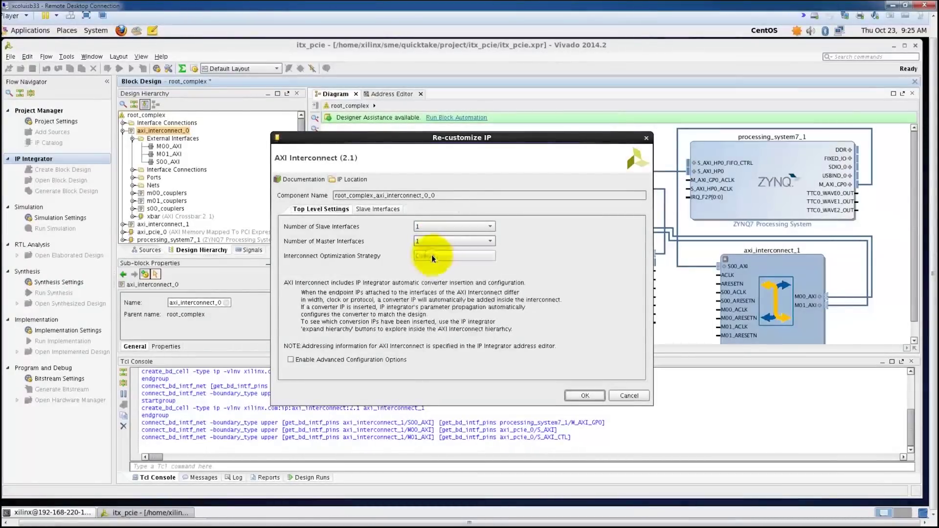
left_click(585, 395)
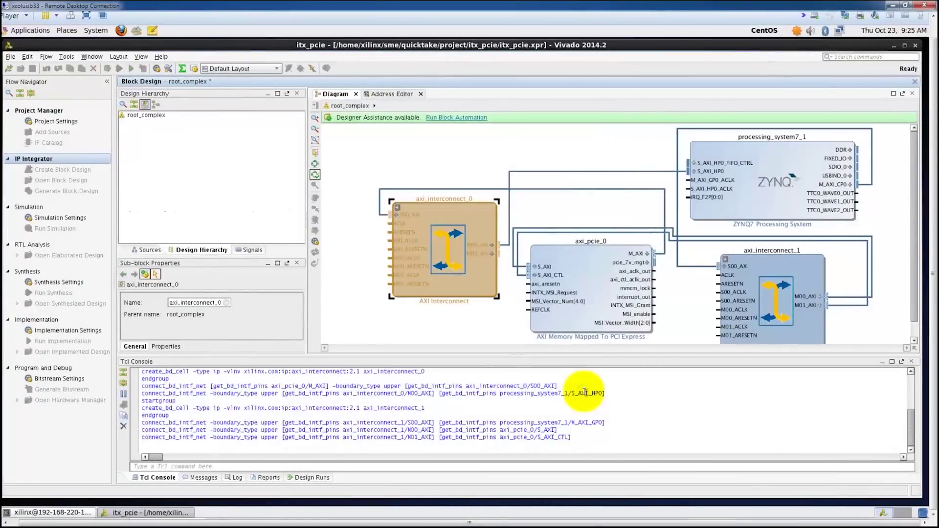
Open the AXI Memory Mapped To PCI Express block's customization and set its device/port type to Root Port of PCI Express Root Complex
left_click(584, 293)
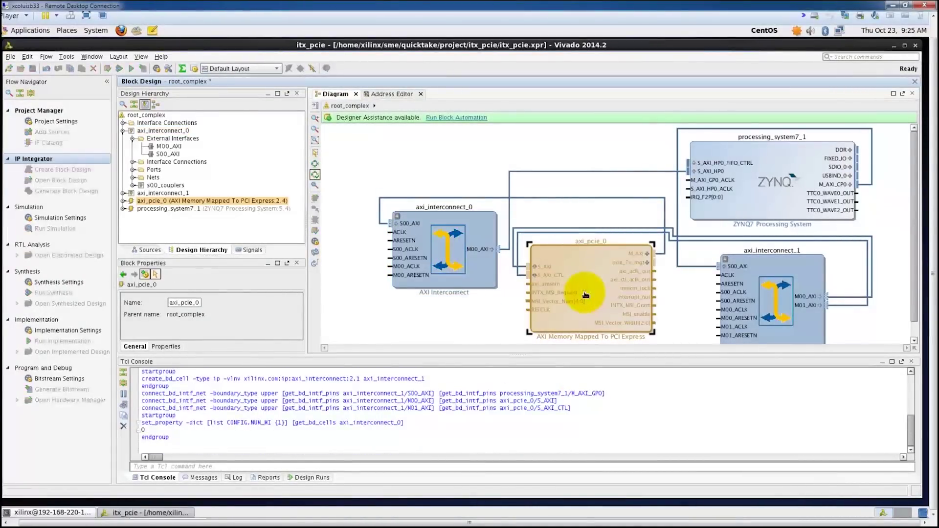
double_click(585, 295)
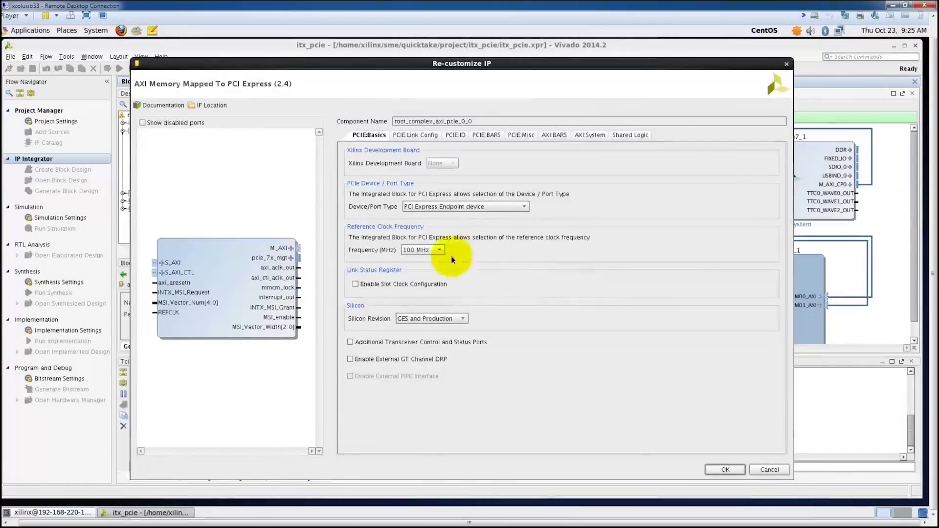
left_click(446, 206)
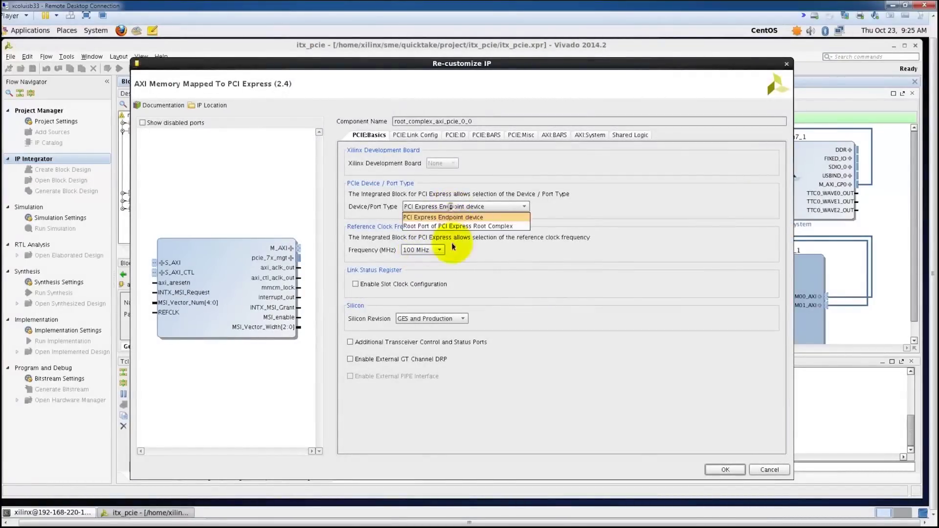
left_click(455, 227)
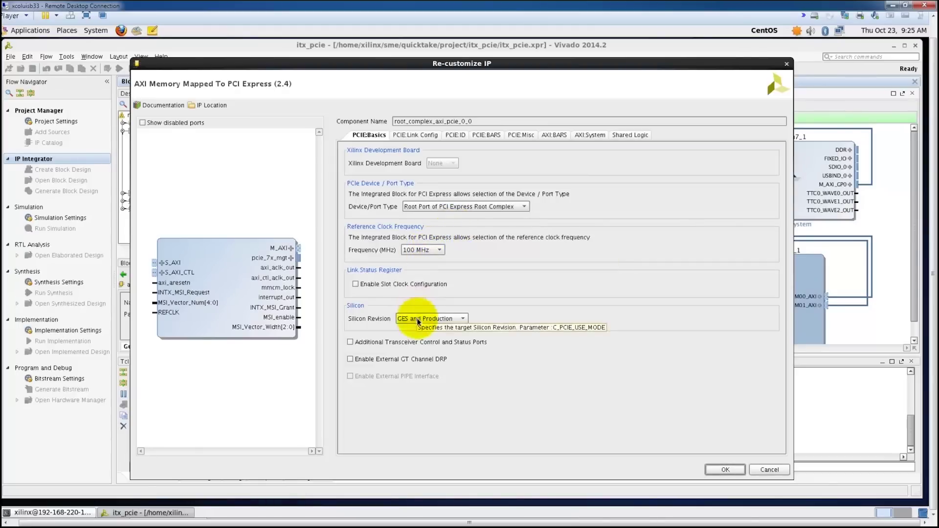
Configure the PCI Express link with lane width X4 and link speed 5.0 GT/s
left_click(415, 135)
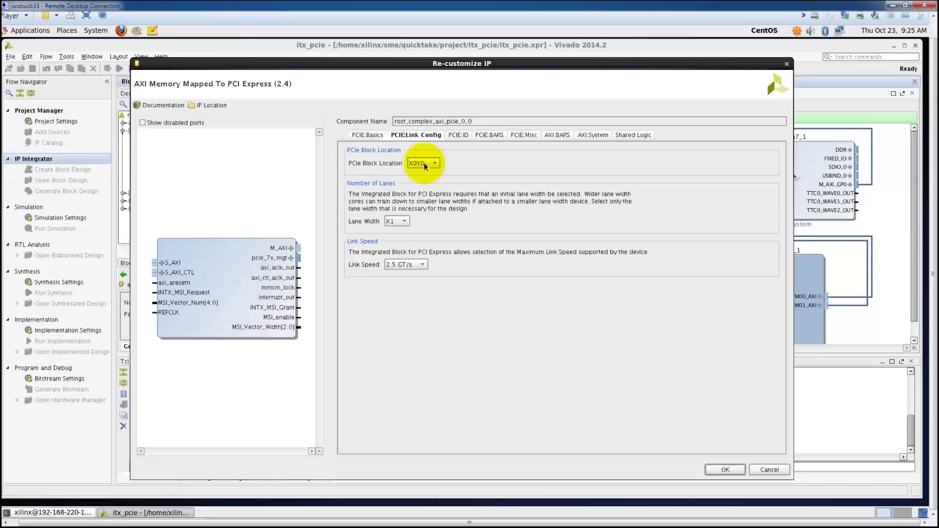
left_click(397, 222)
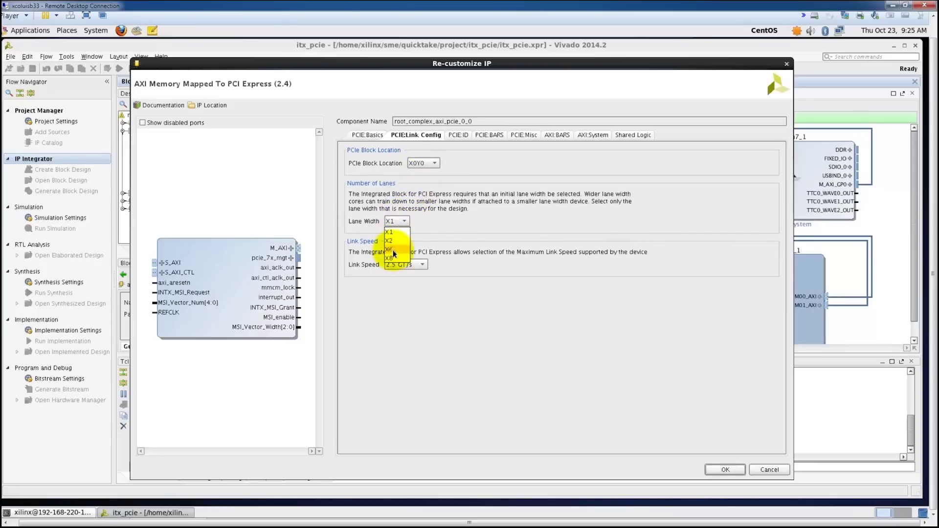
left_click(394, 250)
left_click(402, 265)
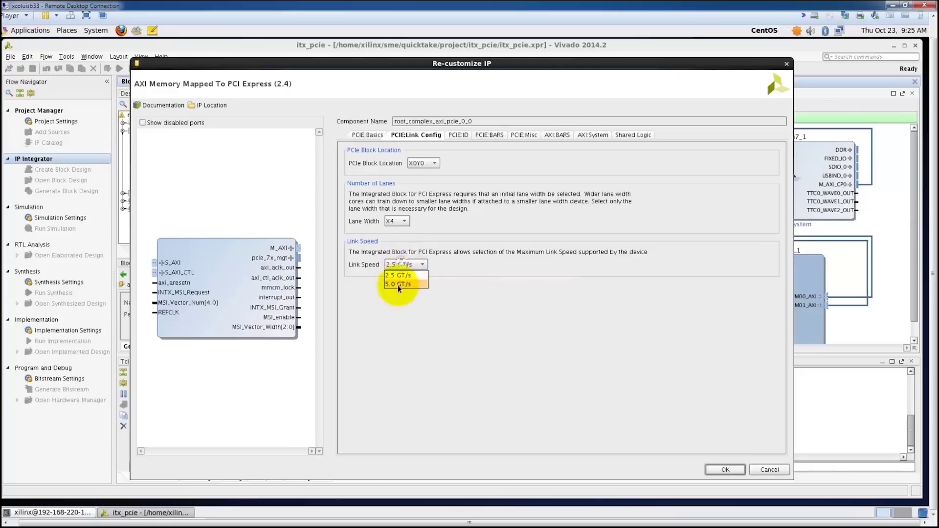
left_click(399, 284)
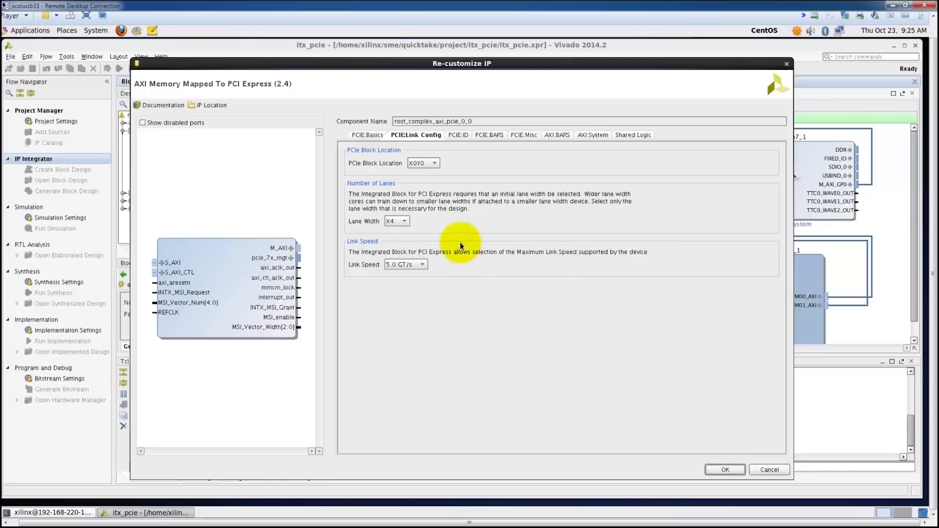
Review the PCI Express ID values and set the PCIe BAR 0 size to 1 Gigabytes
left_click(458, 135)
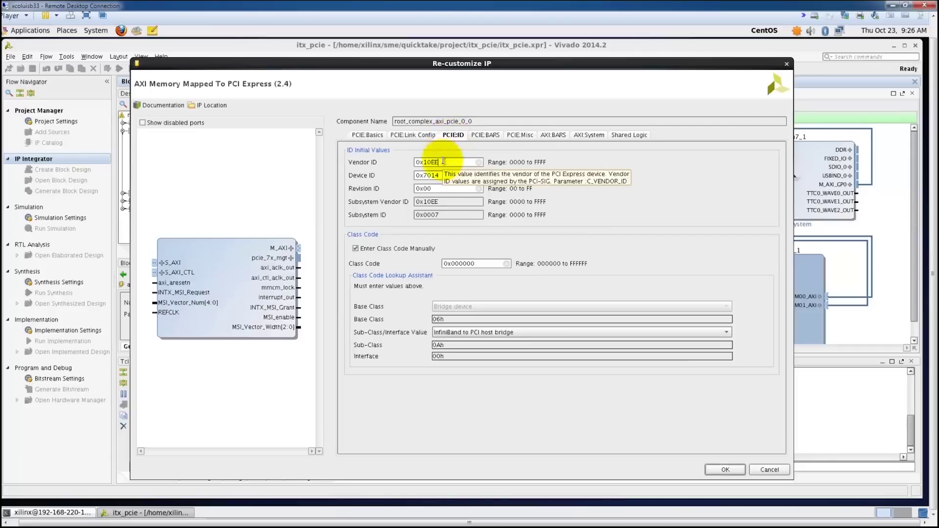
left_click(478, 139)
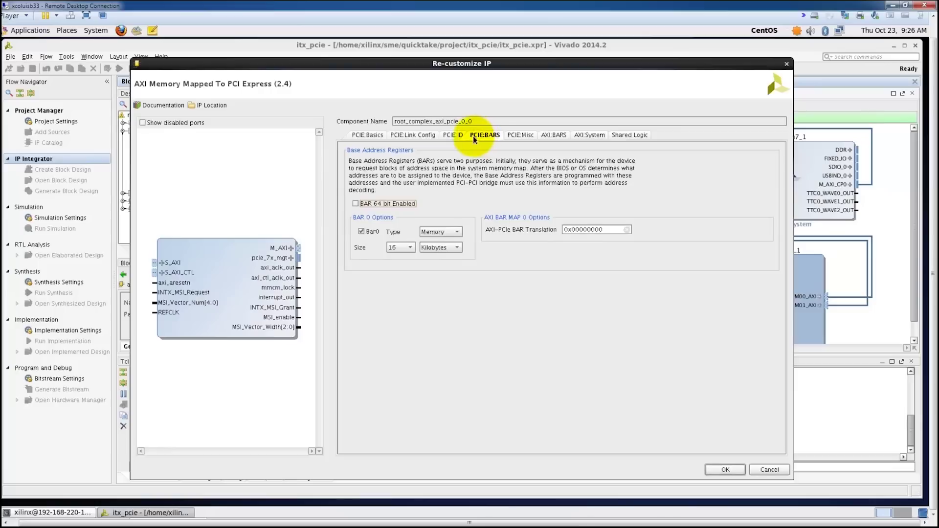
left_click(441, 248)
left_click(434, 276)
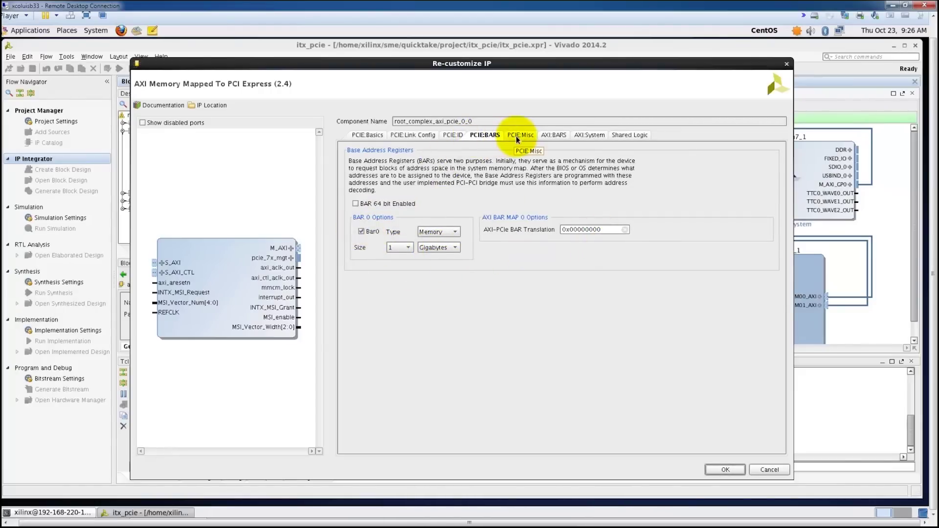
Check the miscellaneous, AXI BAR and AXI system settings, set the PCIe class code to 0x060400, and apply the customization
left_click(517, 139)
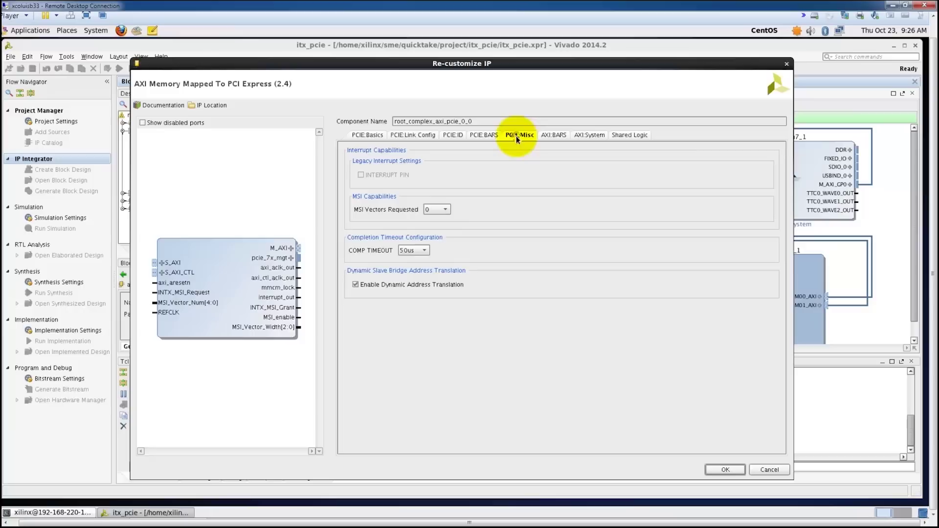
left_click(557, 141)
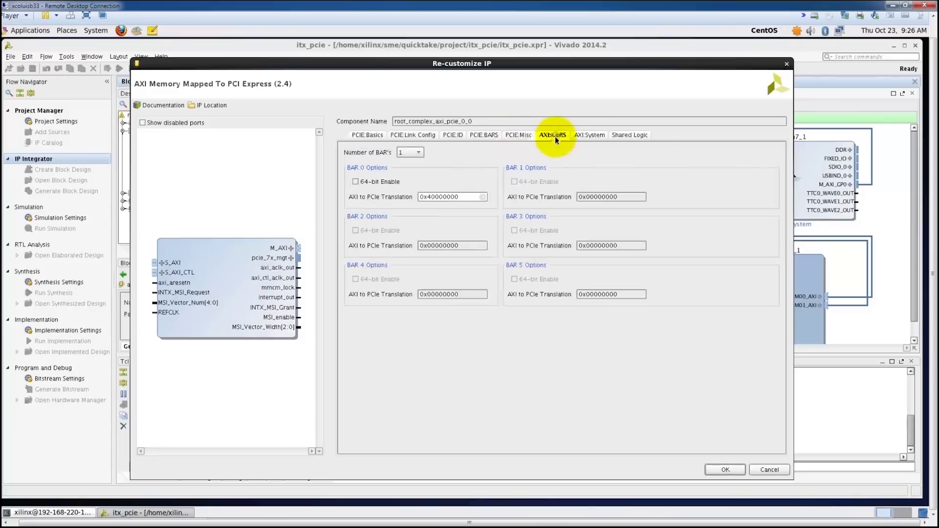
left_click(589, 140)
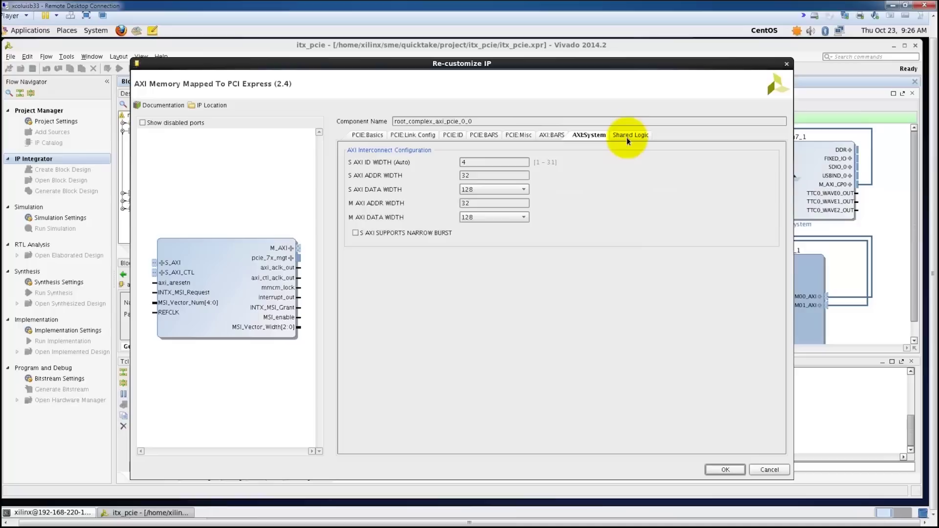
left_click(424, 138)
left_click(457, 138)
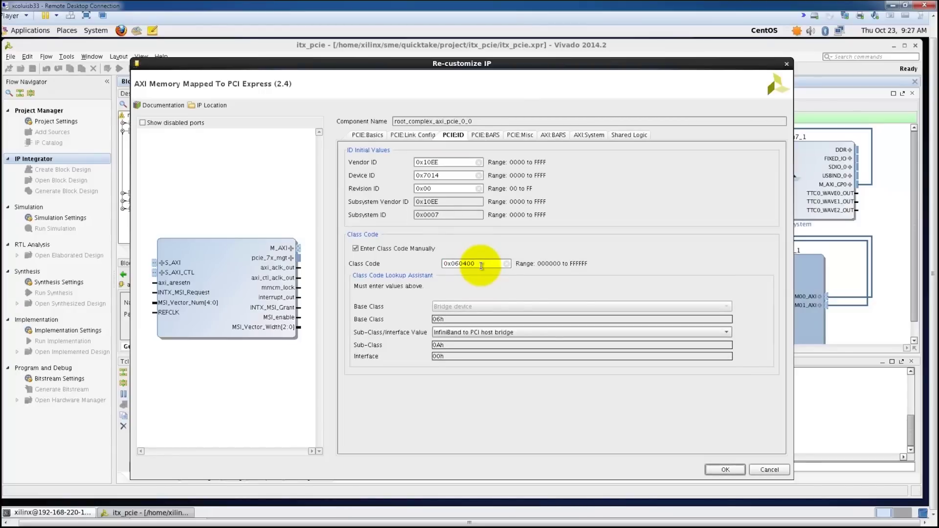
left_click(724, 475)
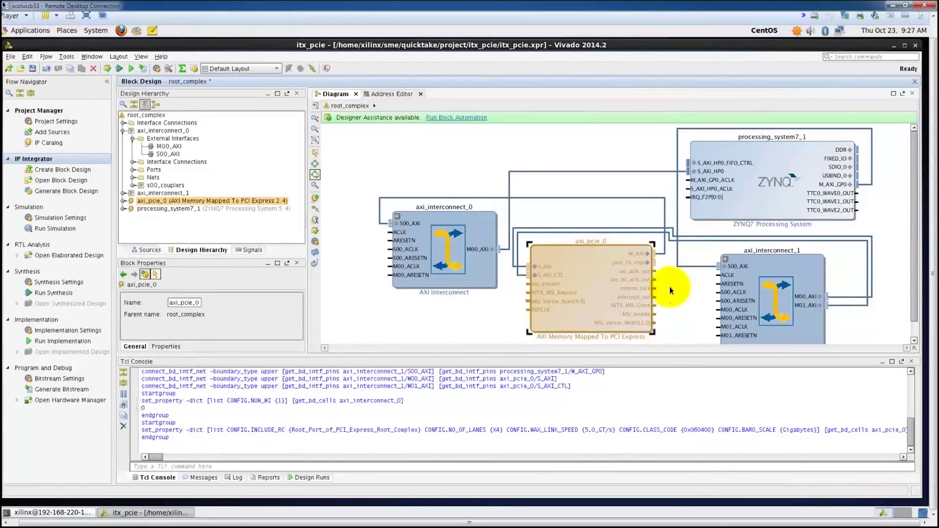
Make the pcie_7x_mgt interface of the PCI Express block external
left_click(654, 263)
right_click(656, 264)
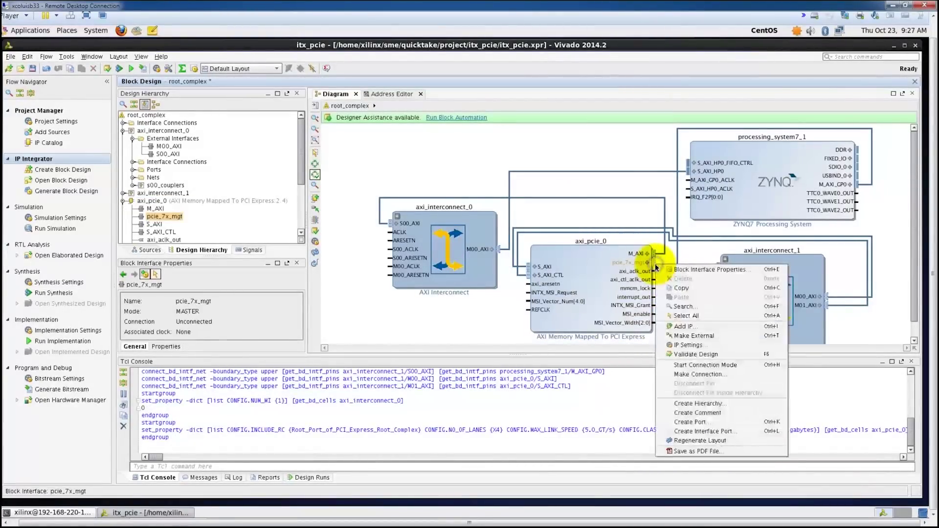
left_click(694, 337)
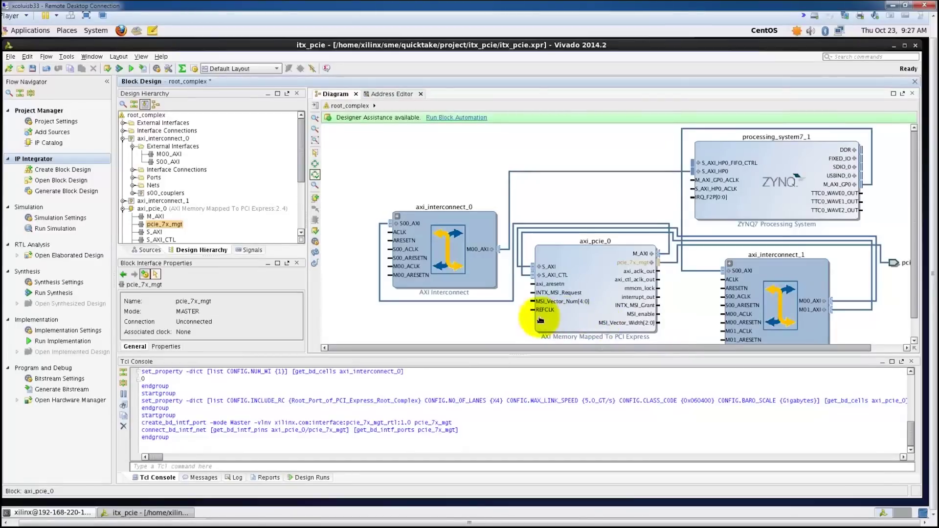
Add the Utility Differential IO Buffer IP to the block diagram, searching the catalog for "util"
right_click(509, 313)
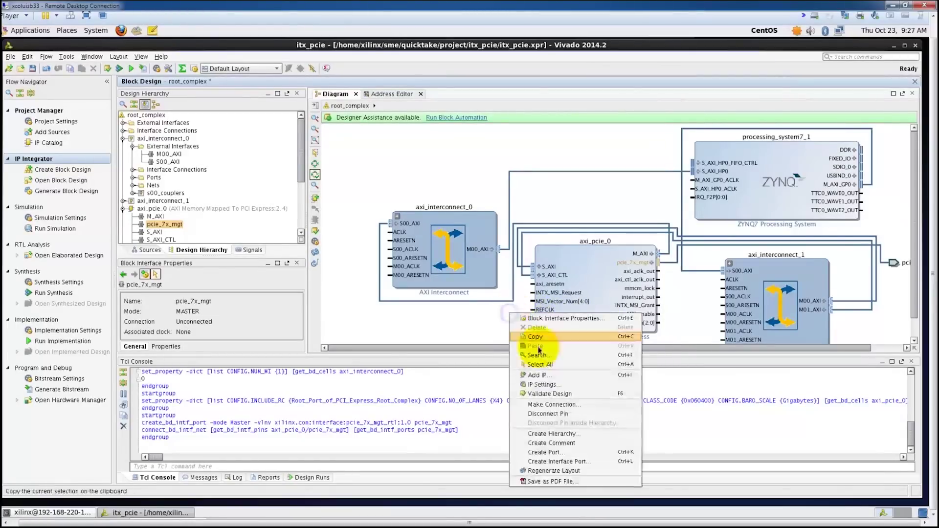
left_click(546, 375)
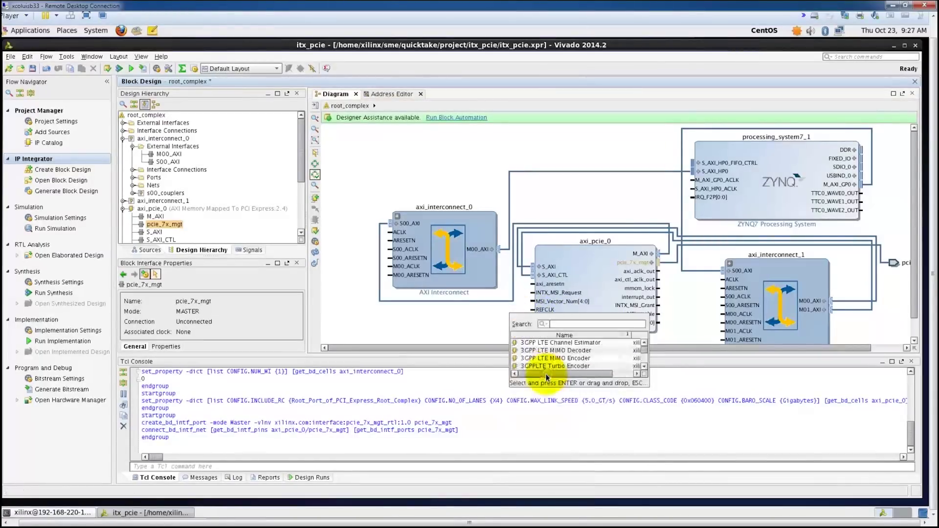
type("u")
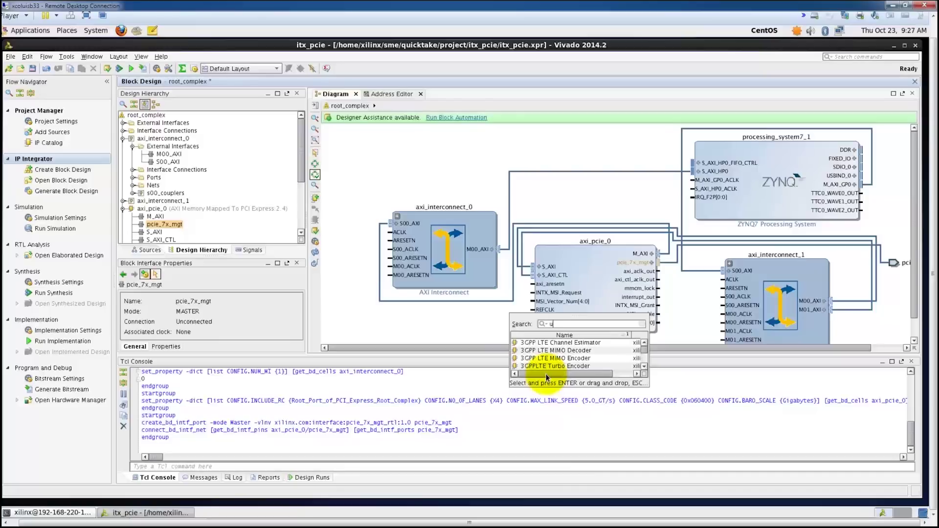
type("til")
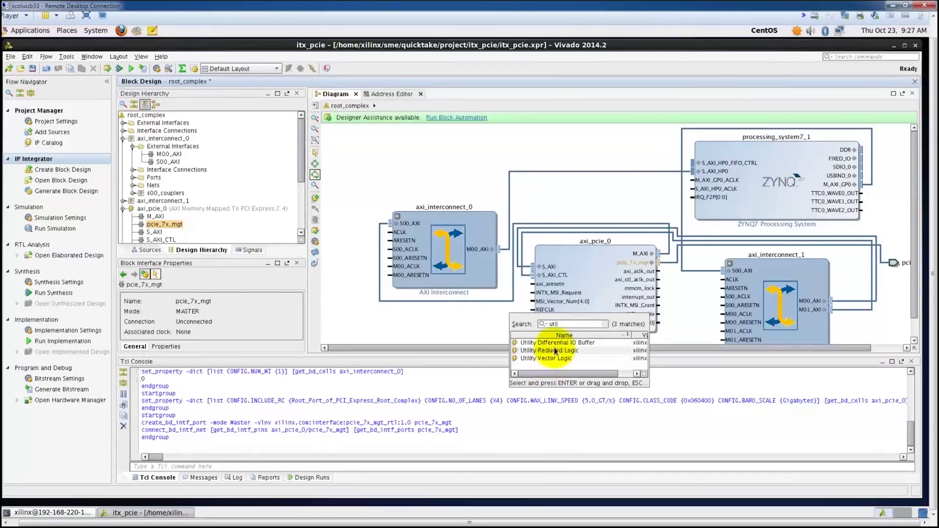
key("Down")
key("Return")
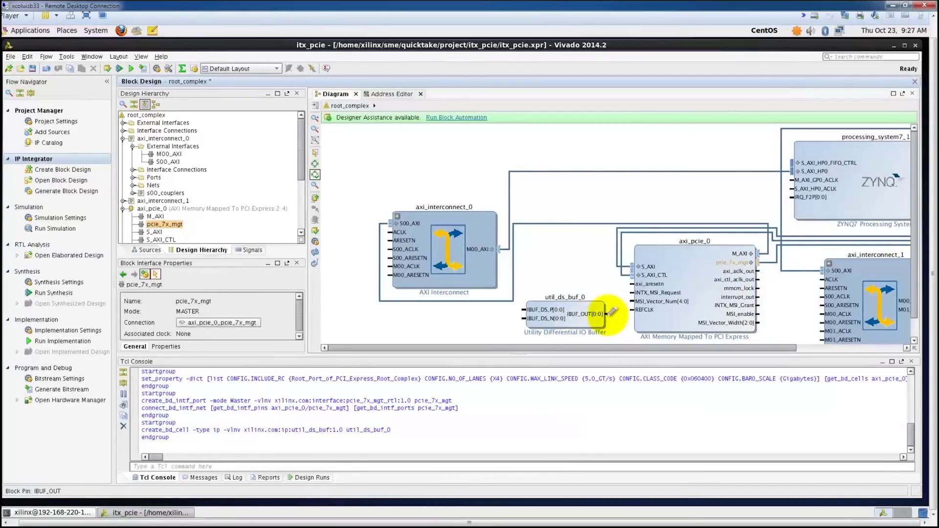
Set the differential buffer's type to IBUFDSGTE and connect its IBUF_OUT to the PCI Express block's REFCLK
double_click(570, 315)
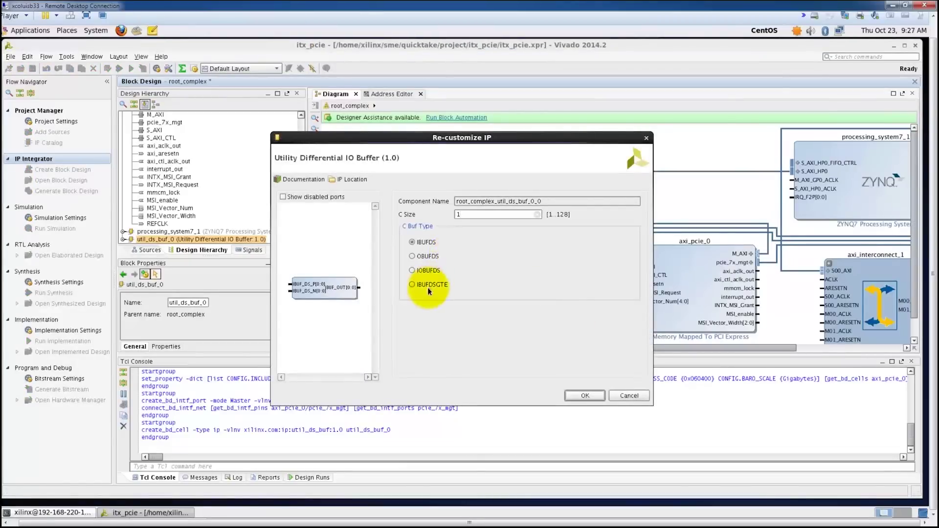
left_click(585, 396)
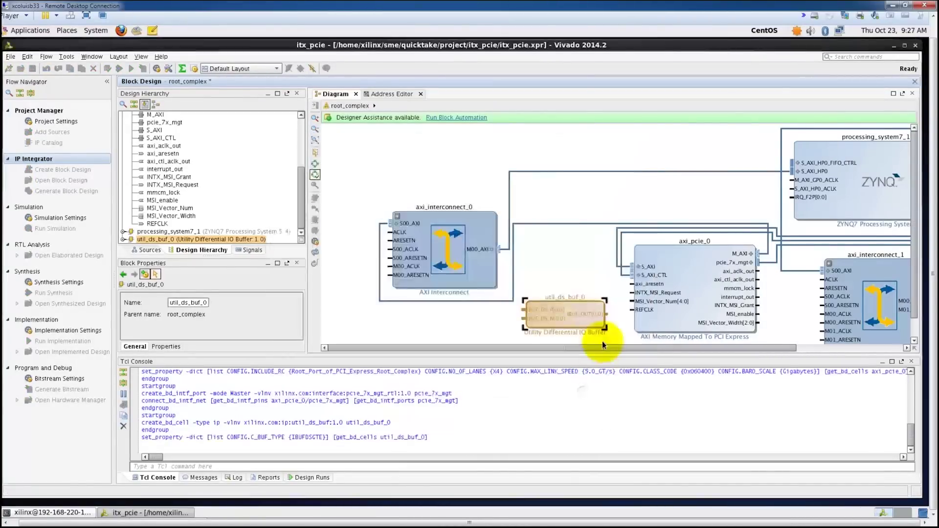
left_click_drag(606, 318, 637, 309)
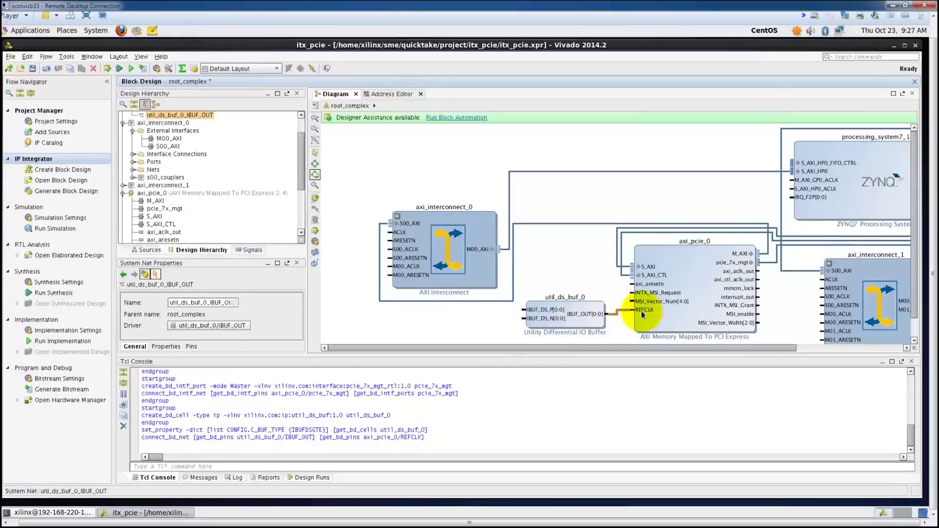
Make the differential buffer's IBUF_DS_P and IBUF_DS_N input pins external
left_click(528, 309)
left_click(523, 318, "ctrl")
right_click(523, 319)
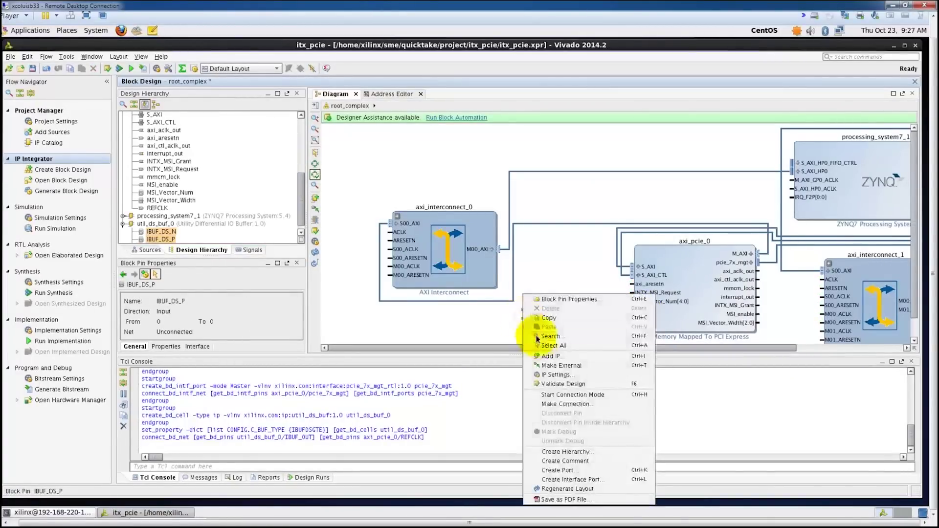
left_click(557, 366)
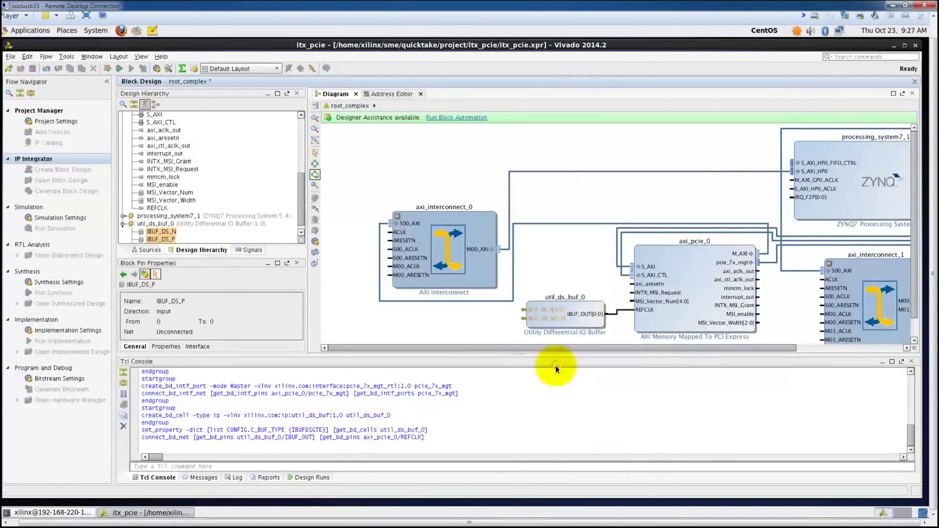
Rename the external port IBUF_DS_P to refclk_p and select the external port IBUF_DS_N
left_click(428, 310)
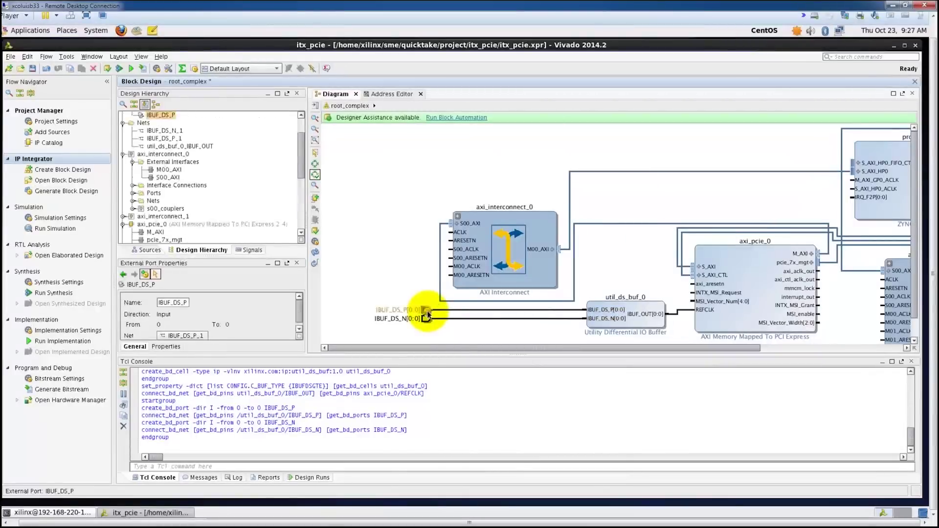
left_click(177, 303)
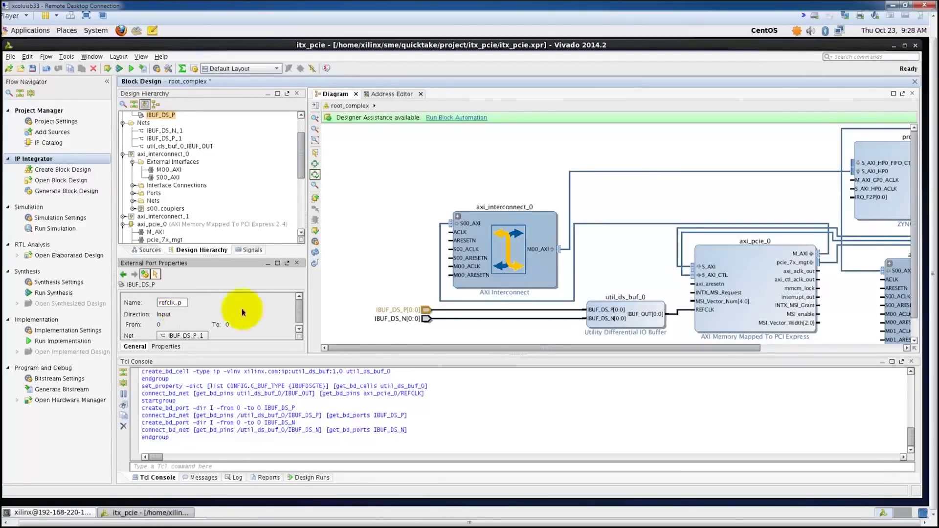
left_click(427, 318)
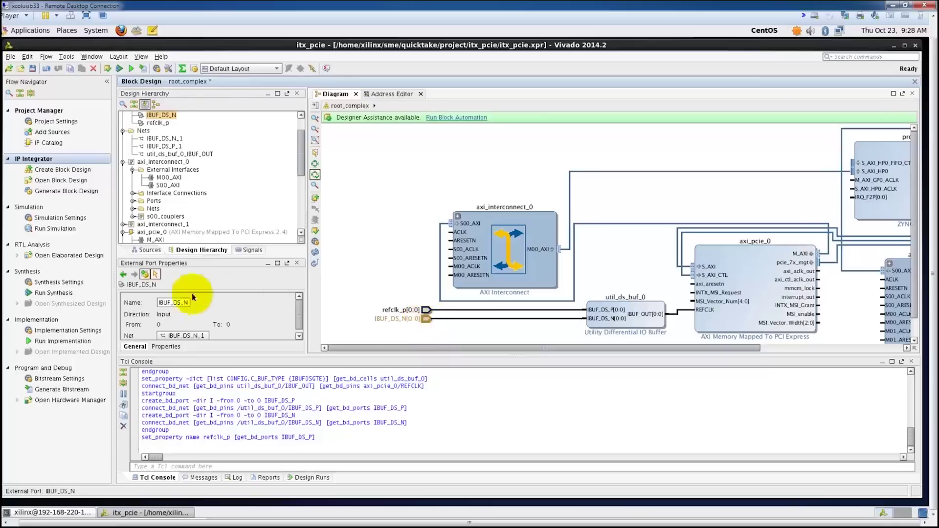
Rename the external port IBUF_DS_N to refclk_n
double_click(177, 303)
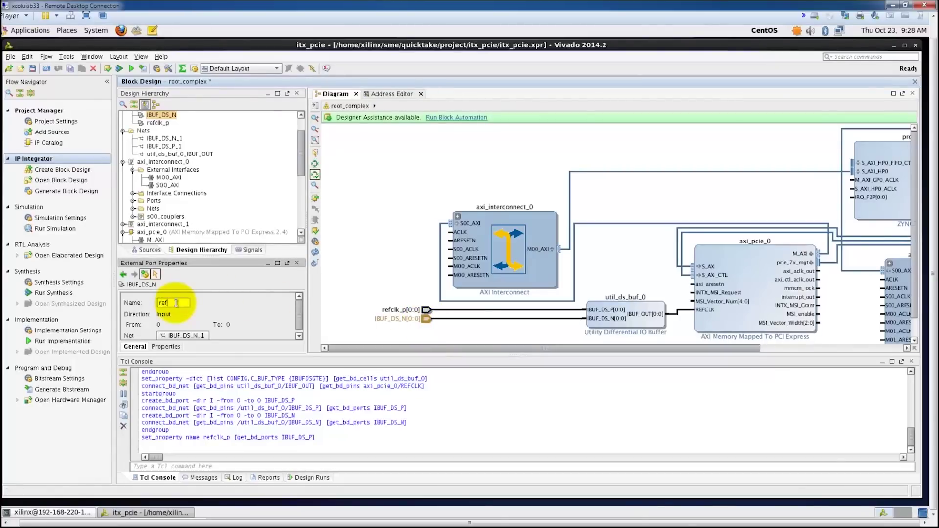
type("refclk_n")
left_click(387, 241)
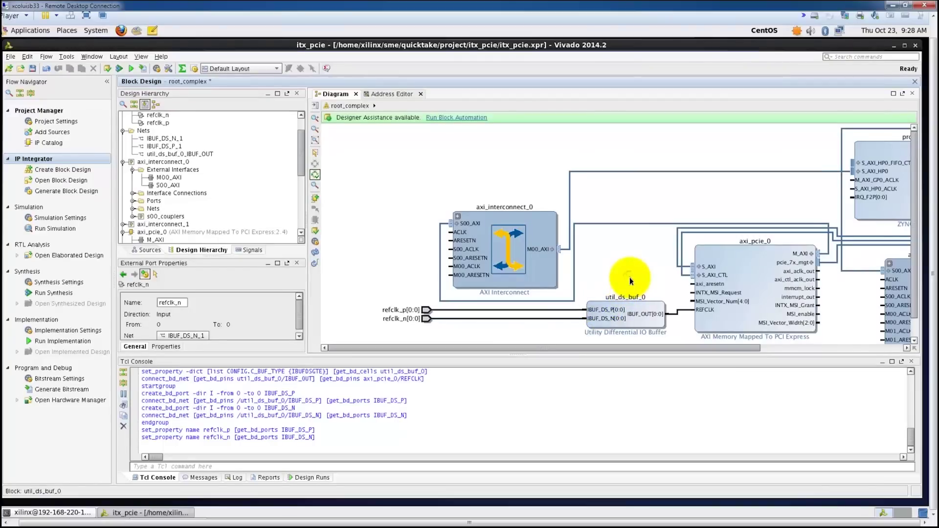
Add the Processor System Reset IP to the block diagram, searching the catalog for "proce"
left_click_drag(629, 275, 597, 238)
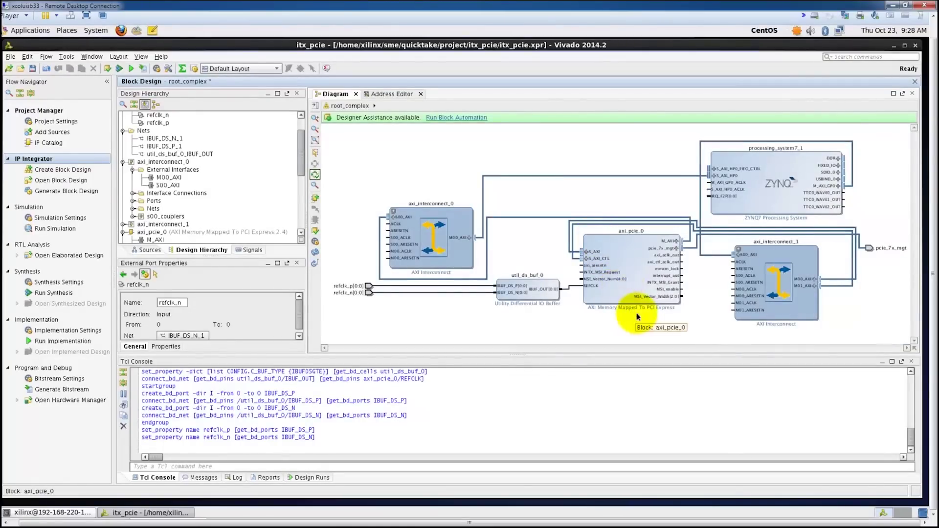
right_click(528, 193)
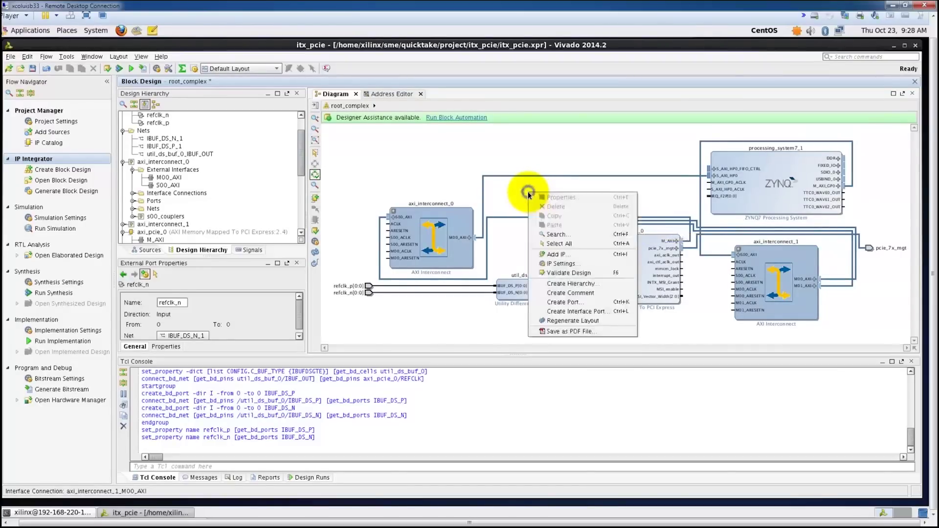
left_click(556, 255)
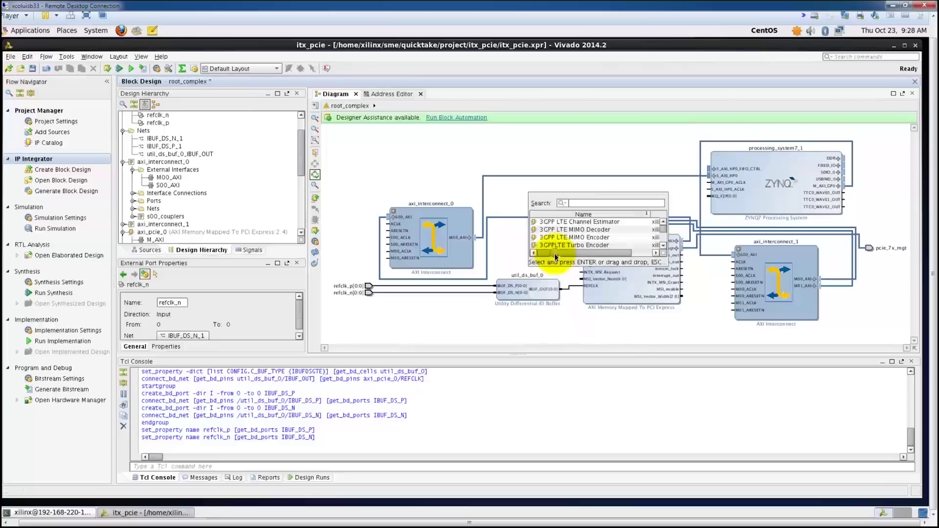
type("proce")
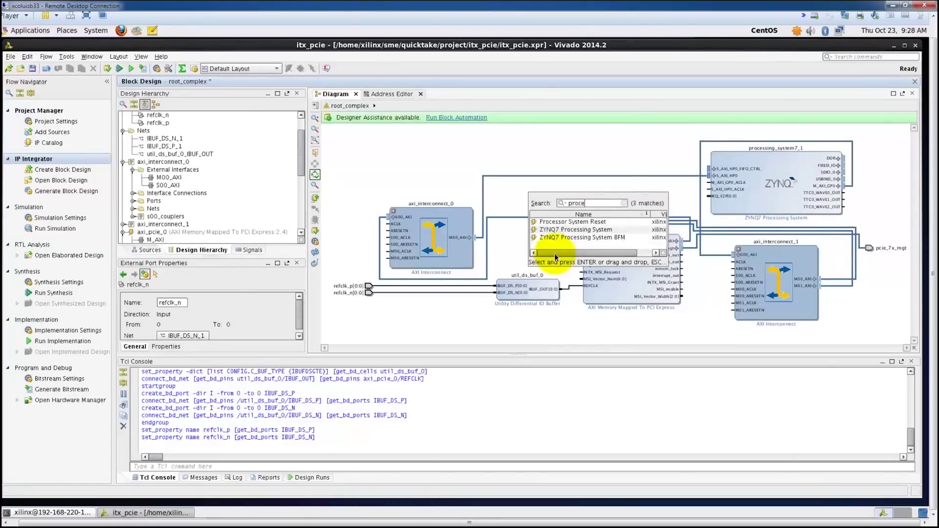
double_click(569, 222)
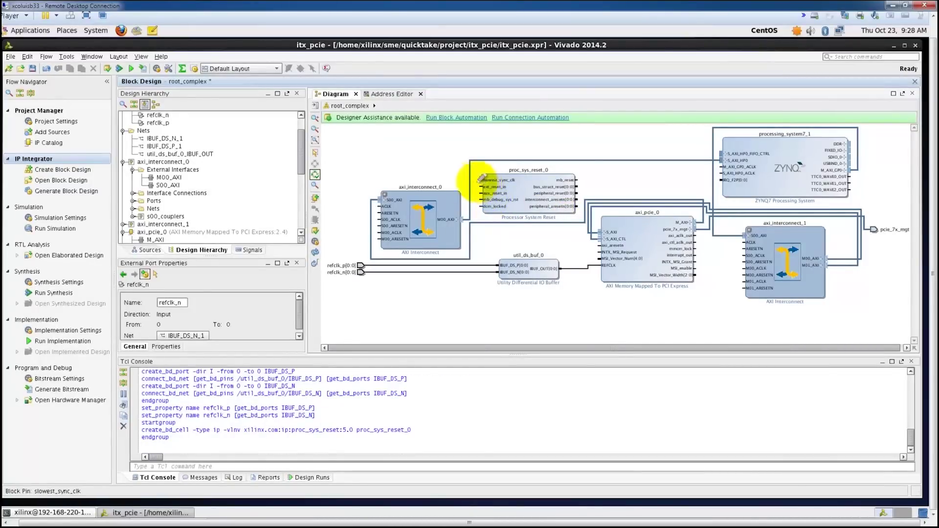
Connect the reset block's slowest_sync_clk to axi_pcie_0's axi_ctl_aclk_out and its dcm_locked to mmcm_lock
left_click_drag(482, 179, 697, 243)
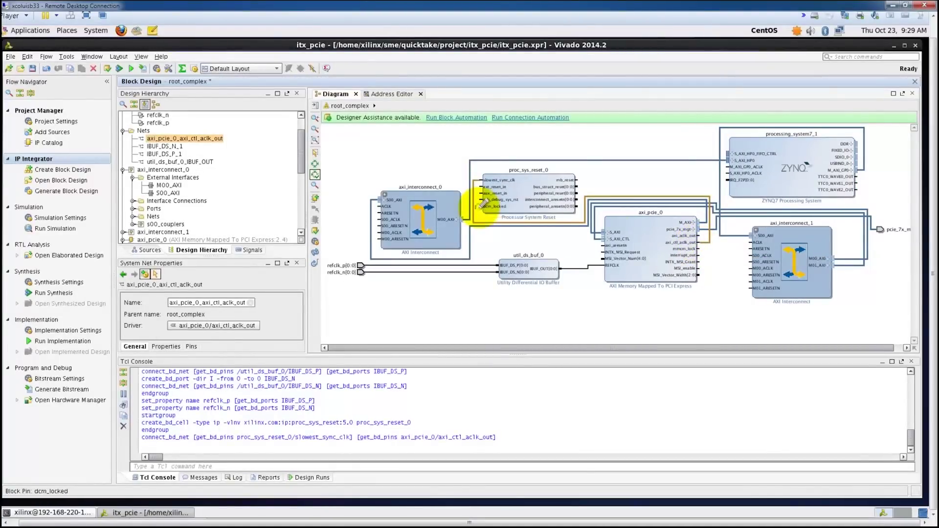
left_click_drag(483, 204, 702, 248)
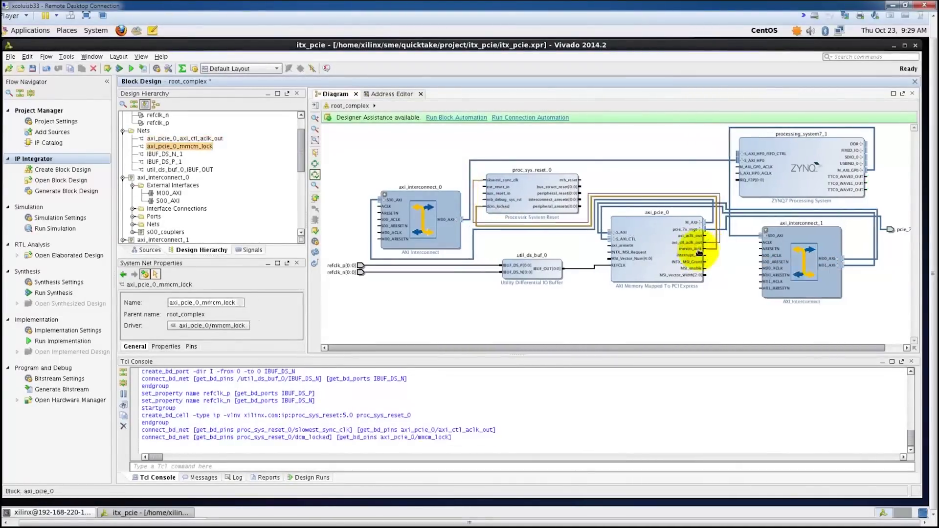
Make axi_pcie_0's axi_aresetn pin external, rename the port perst_n, and connect it to proc_sys_reset_0's ext_reset_in
left_click(609, 249)
right_click(609, 249)
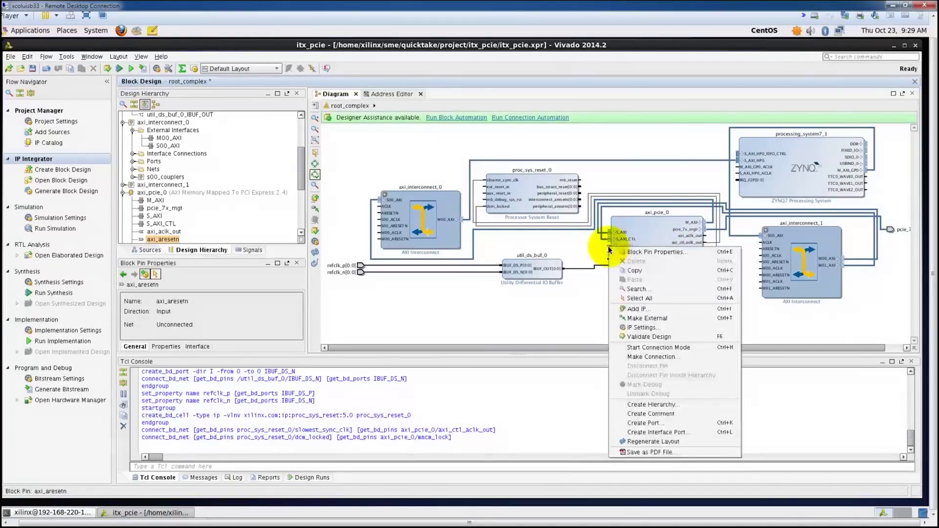
left_click(647, 318)
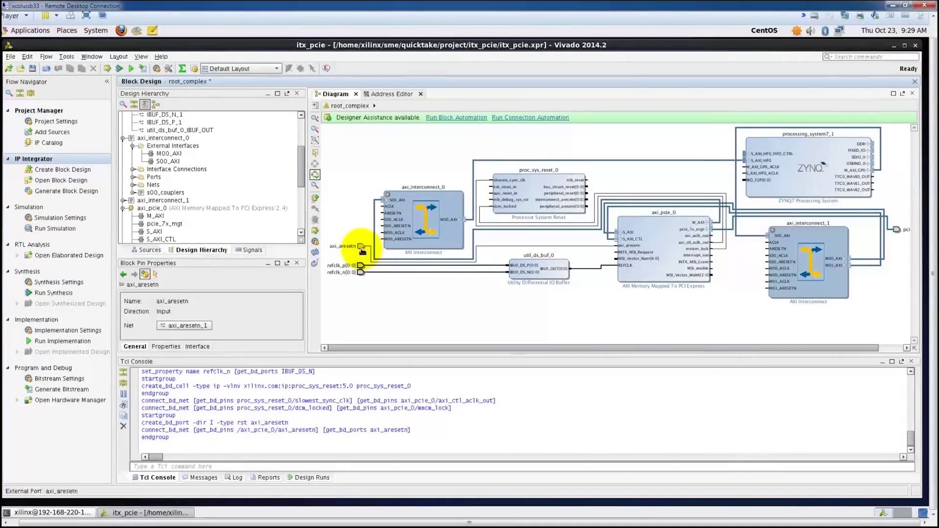
left_click(362, 251)
left_click(184, 303)
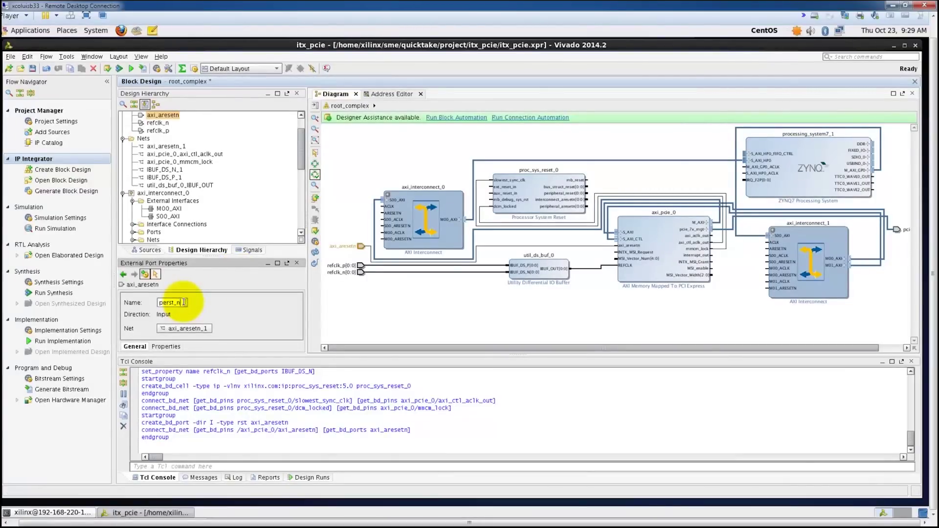
type("perst_n")
left_click(387, 322)
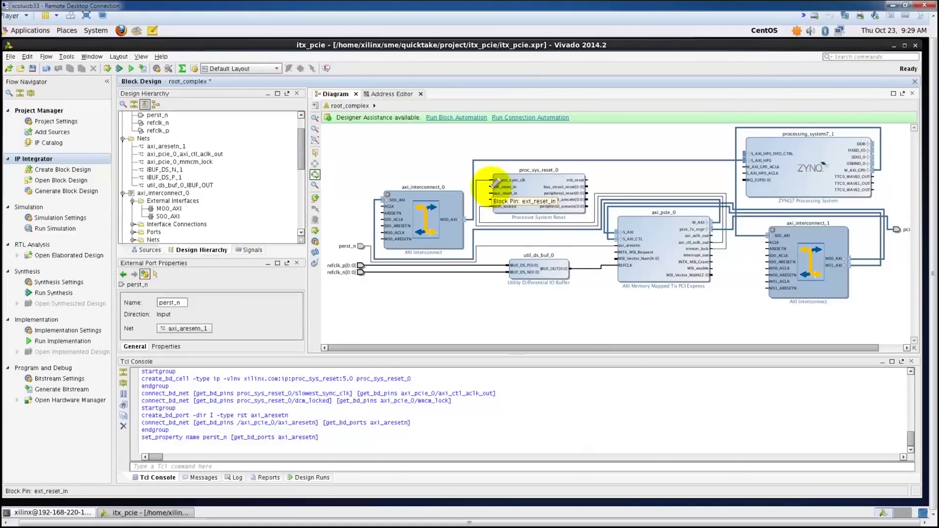
left_click_drag(494, 184, 530, 248)
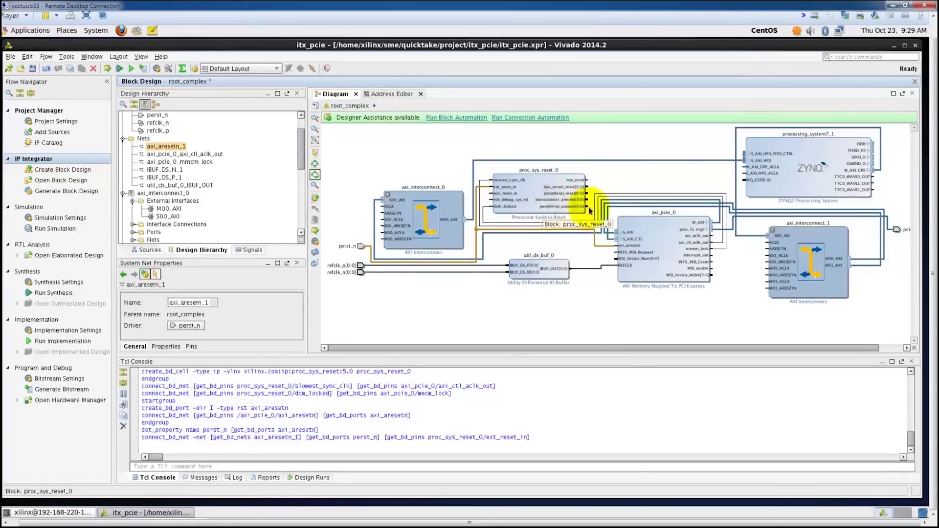
Connect axi_interconnect_1's M01_ARESETN to proc_sys_reset_0's peripheral_aresetn and its M01_ACLK to axi_pcie_0's axi_ctl_aclk_out
left_click(718, 243)
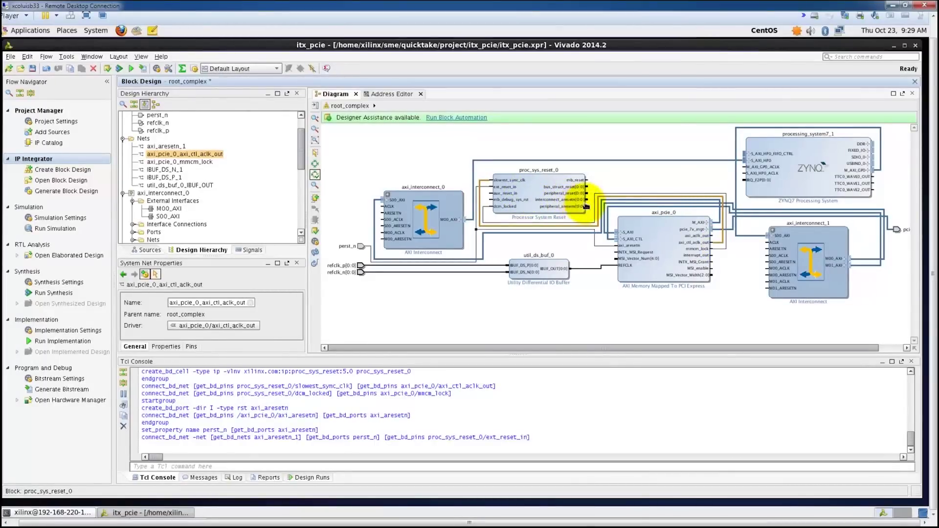
left_click(609, 242)
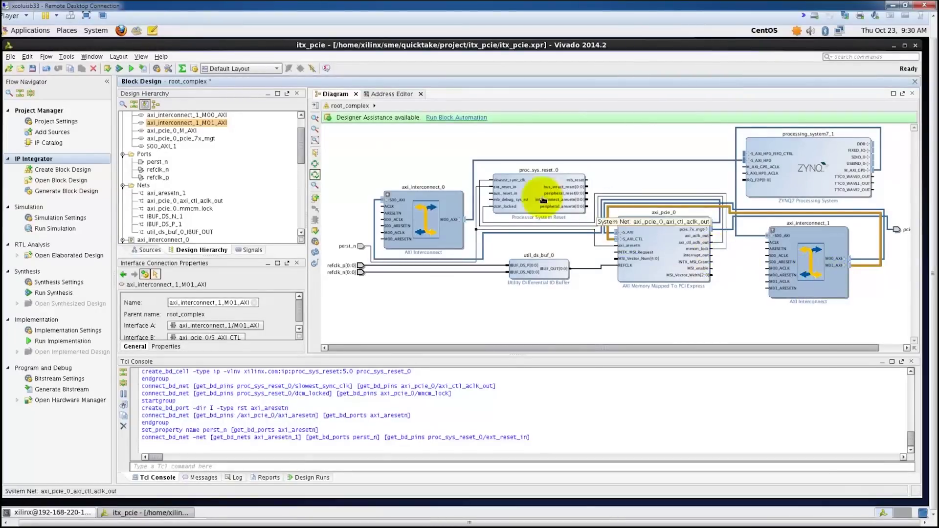
left_click_drag(587, 207, 479, 182)
left_click(775, 280)
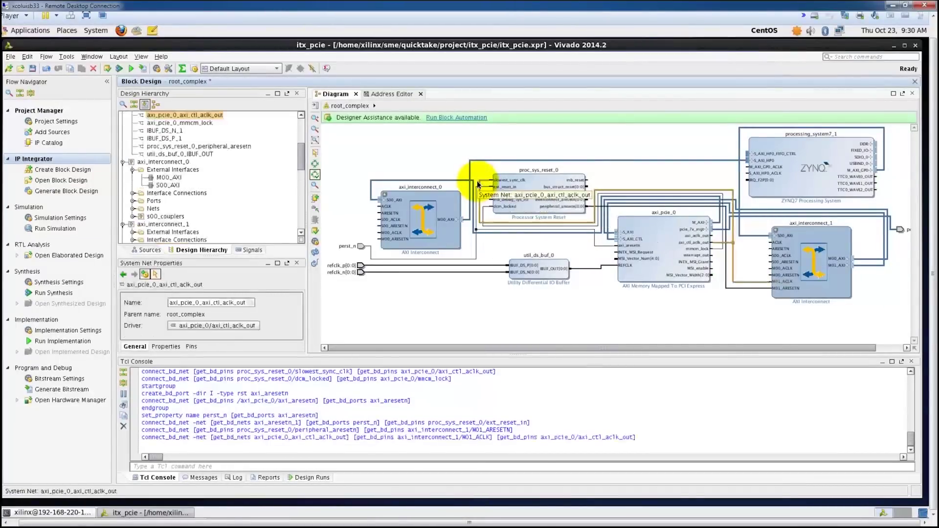
Duplicate proc_sys_reset_0 below the PCI Express block and connect the copy's slowest_sync_clk to axi_pcie_0's axi_aclk_out
left_click(547, 194)
left_click_drag(542, 192, 726, 239, "ctrl")
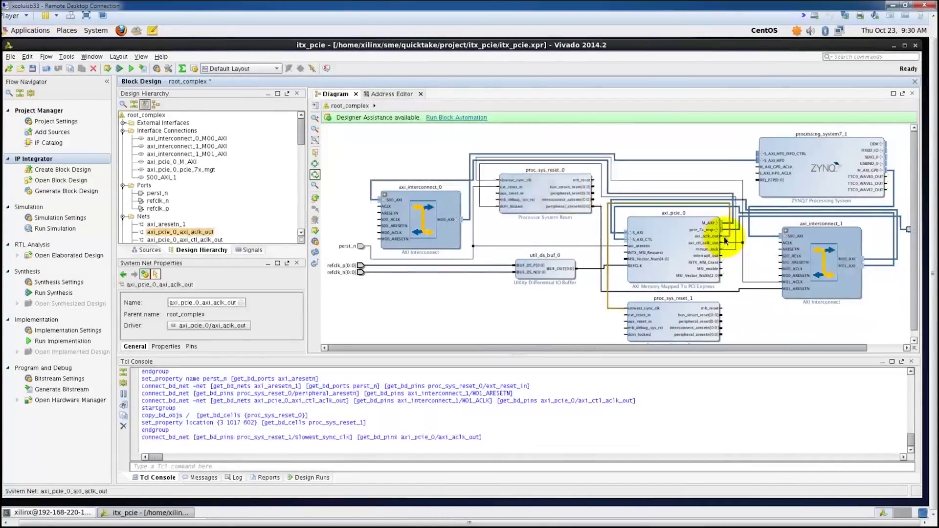
Connect axi_pcie_0's axi_aclk_out to all remaining clock pins of axi_interconnect_0, axi_interconnect_1 and processing_system7_1 using Make Connection
left_click(729, 239)
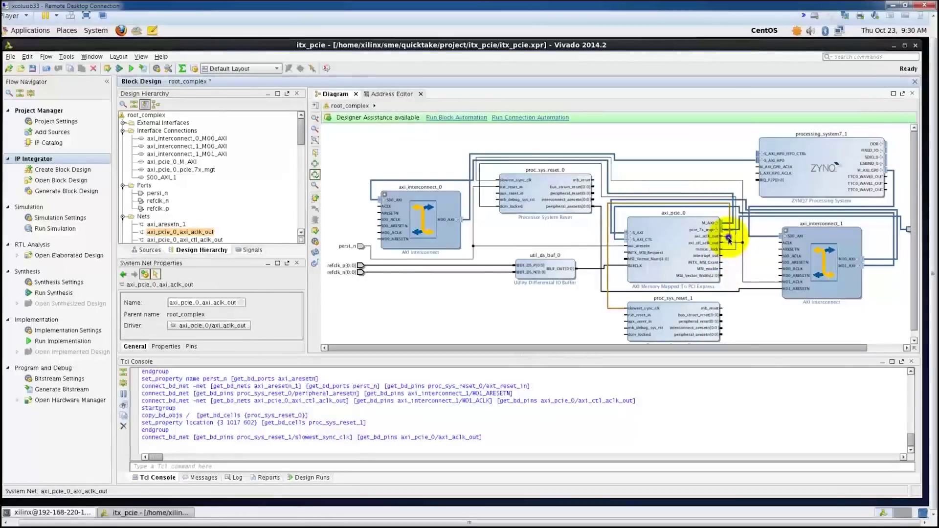
right_click(729, 239)
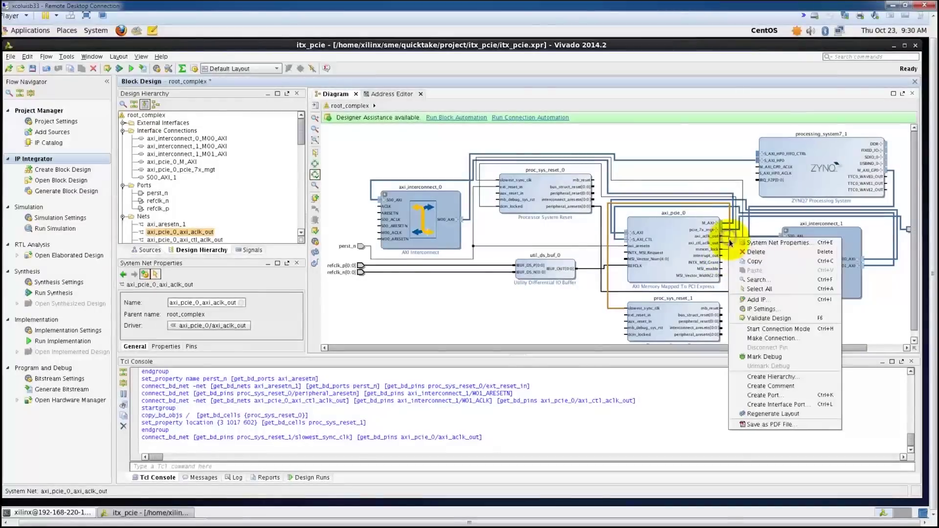
left_click(764, 337)
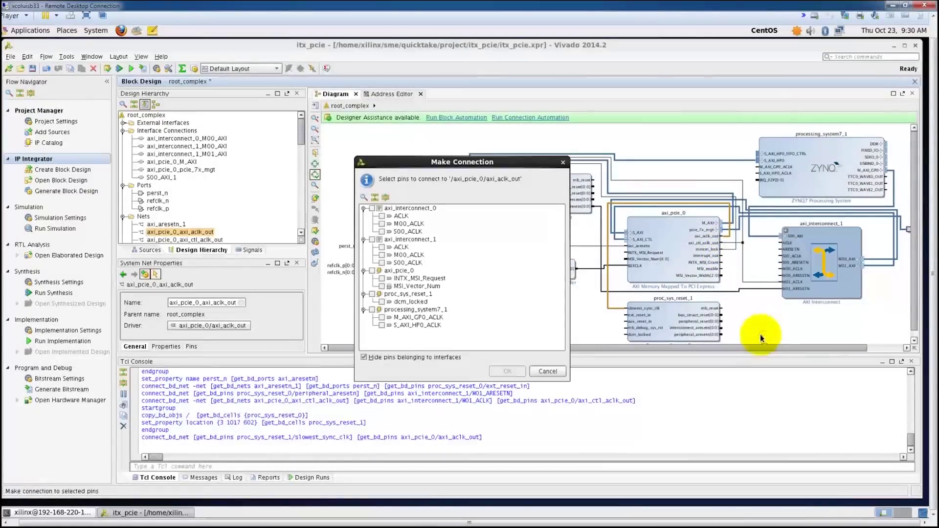
left_click(373, 208)
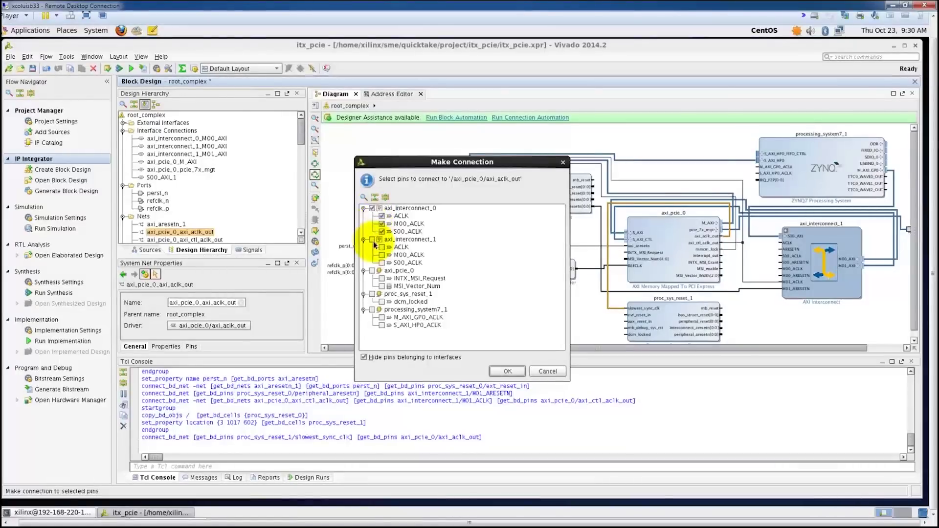
left_click(372, 240)
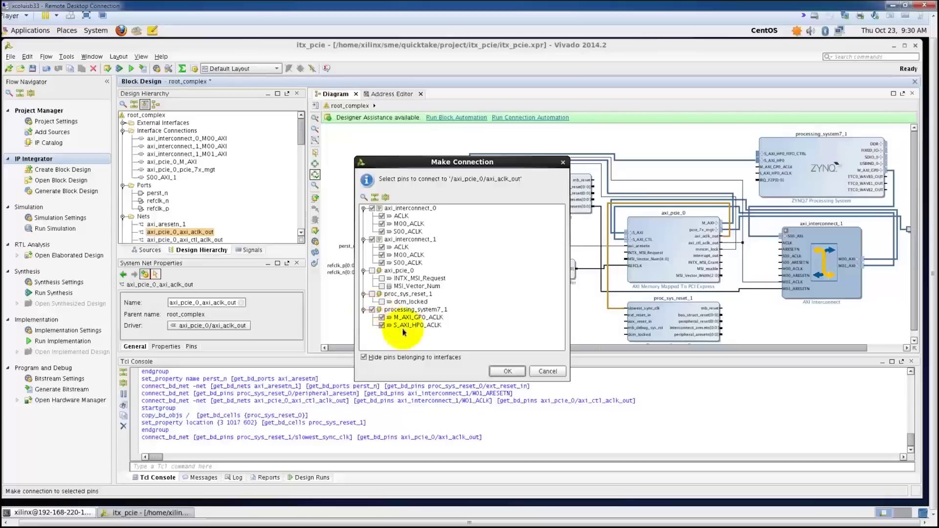
left_click(504, 372)
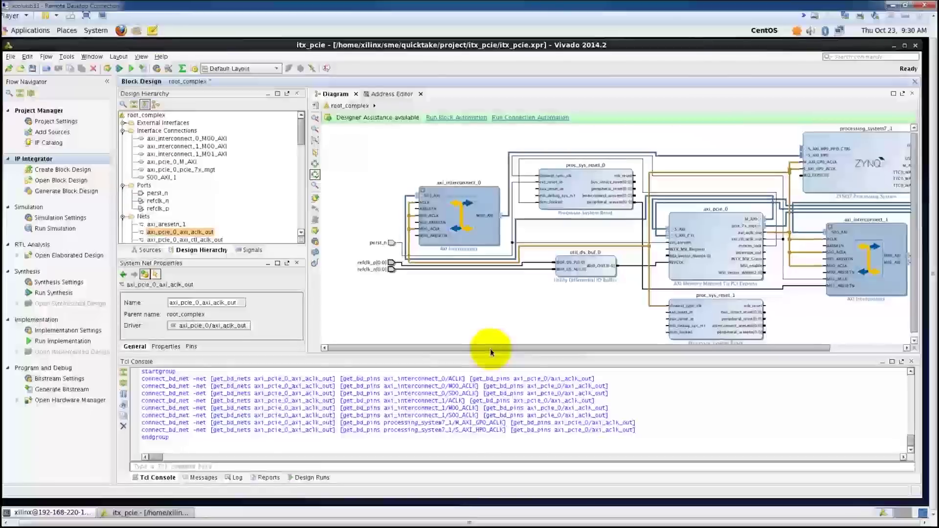
left_click(565, 326)
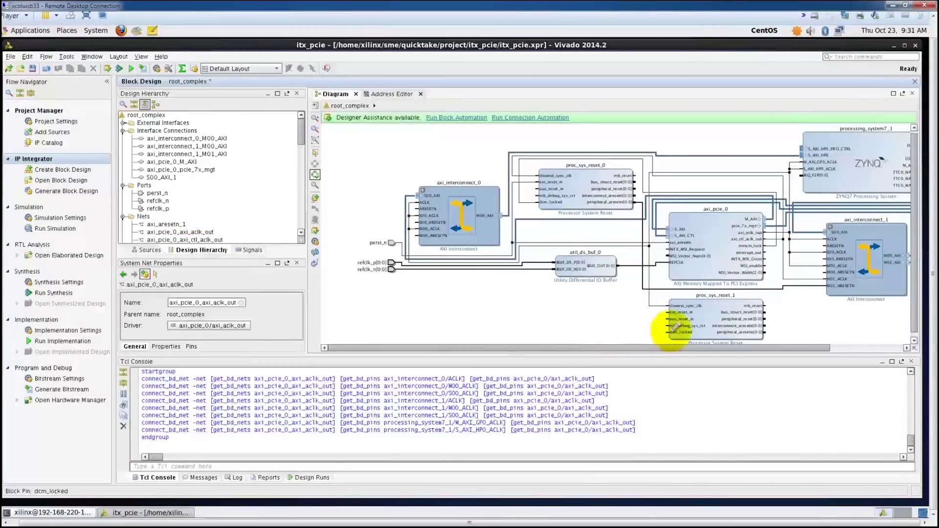
Connect proc_sys_reset_1's ext_reset_in to the perst_n net and its dcm_locked to the mmcm_lock net
left_click_drag(669, 310, 524, 184)
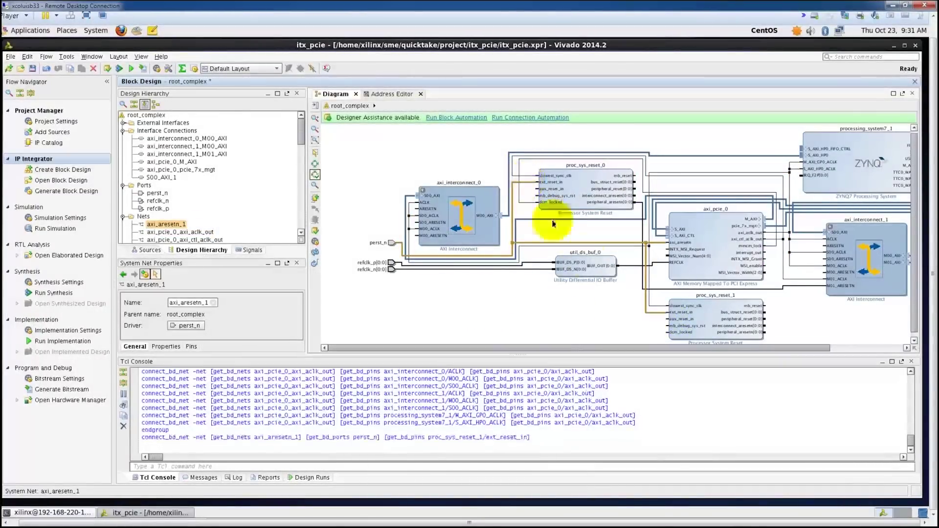
mouse_move(668, 332)
left_mouse_down()
mouse_move(636, 227)
mouse_move(579, 196)
mouse_move(522, 198)
mouse_move(527, 207)
left_mouse_up()
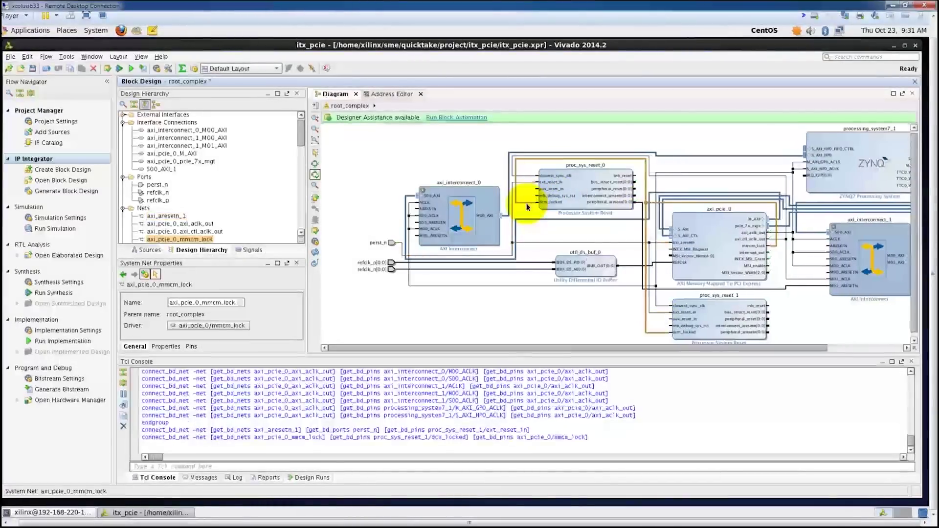
left_click(571, 313)
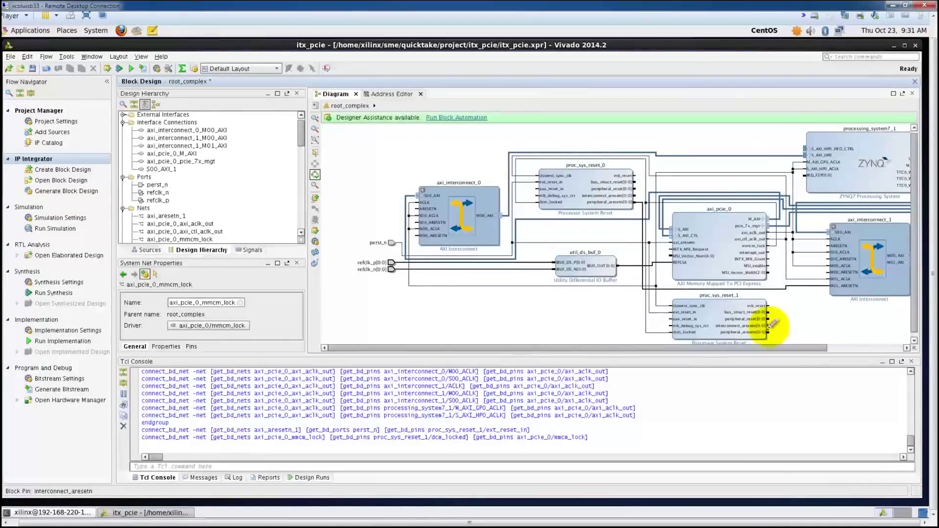
Connect proc_sys_reset_1's interconnect_aresetn to ARESETN on both AXI interconnects and its peripheral_aresetn to axi_interconnect_1's S00_ARESETN
left_click_drag(769, 326, 832, 243)
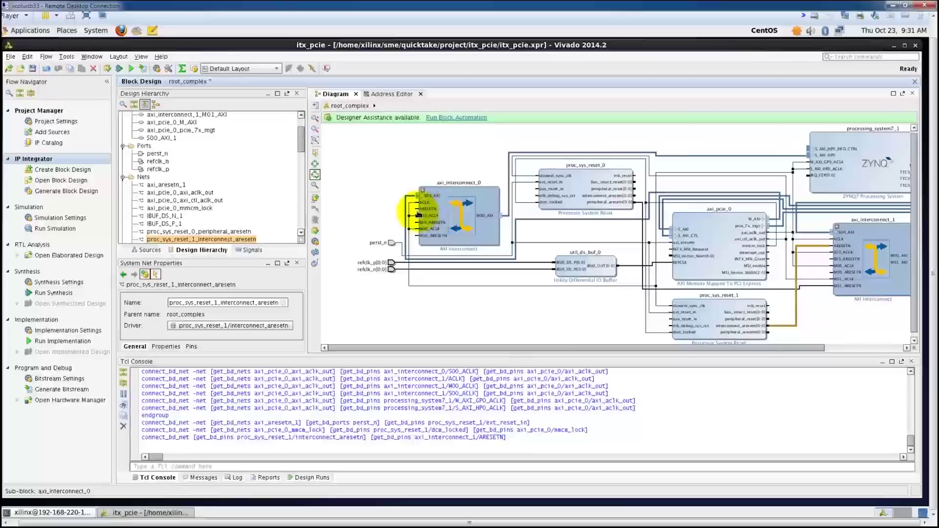
left_click_drag(420, 208, 776, 335)
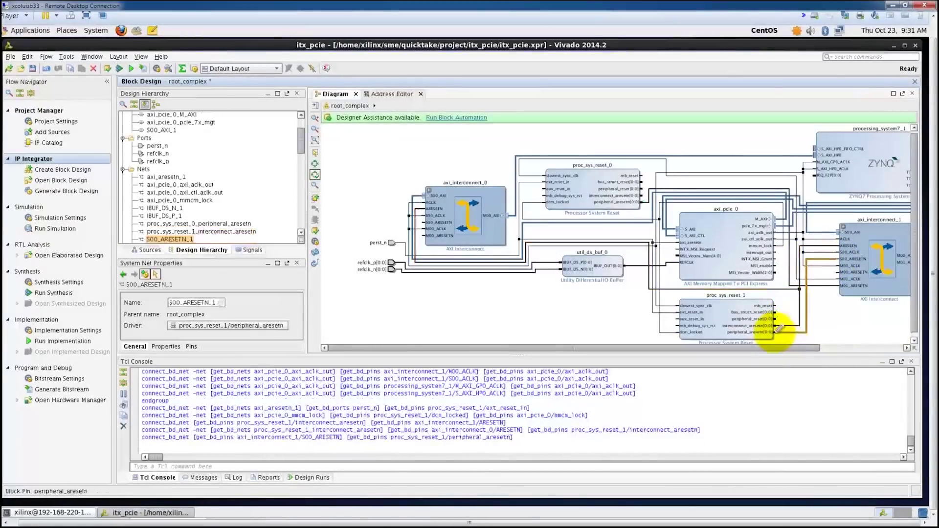
Connect proc_sys_reset_1's peripheral_aresetn to axi_interconnect_0's M00_ARESETN and S00_ARESETN and axi_interconnect_1's M00_ARESETN using Make Connection
right_click(807, 321)
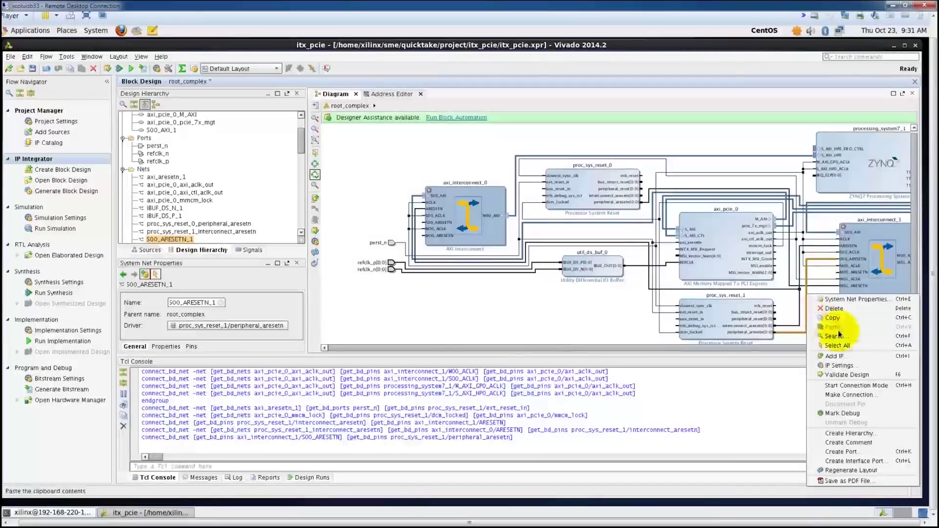
left_click(847, 395)
left_click(372, 212)
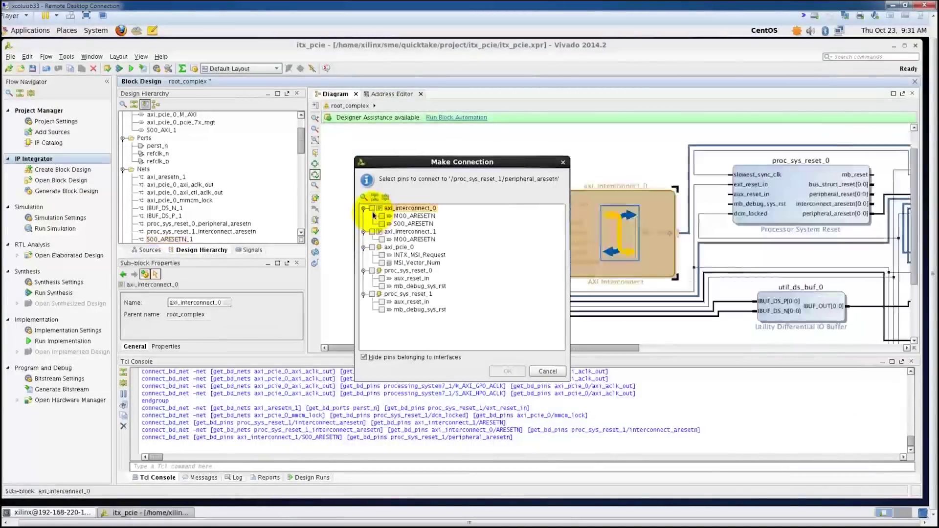
left_click(372, 208)
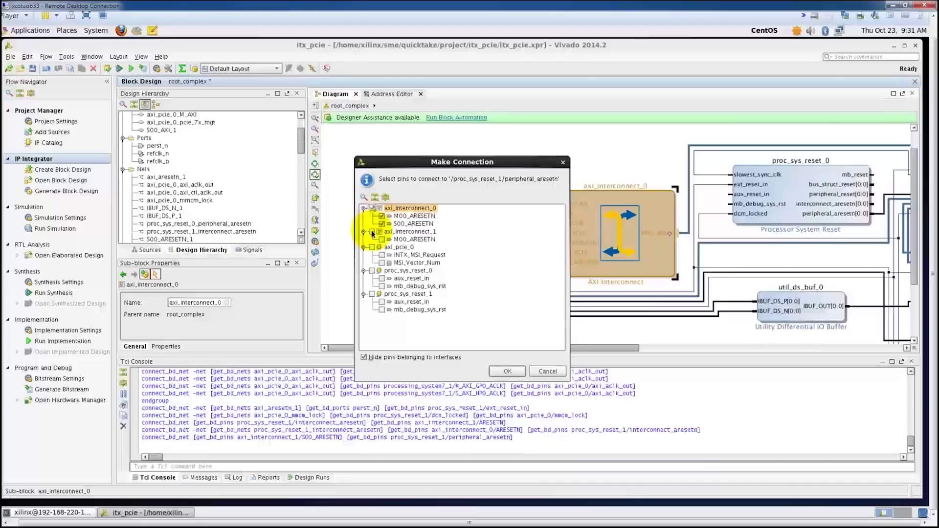
left_click(372, 233)
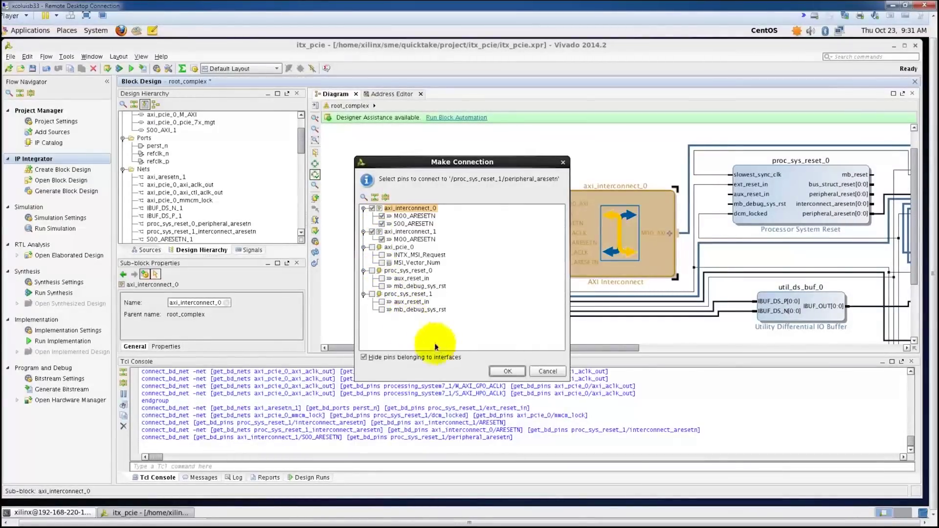
left_click(505, 372)
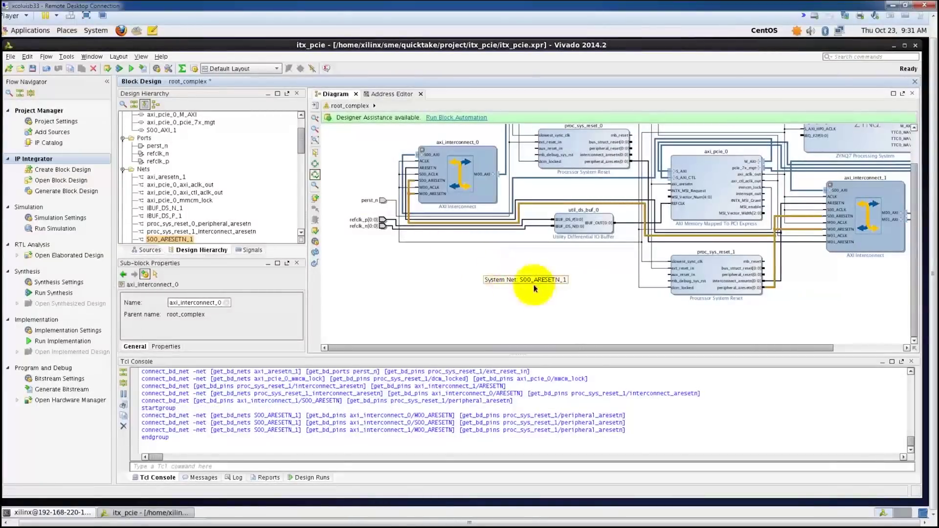
Show the block design layer options, enlarge the diagram and connect axi_pcie_0's interrupt_out to processing_system7_1's IRQ_F2P
left_click(570, 296)
left_click(316, 108)
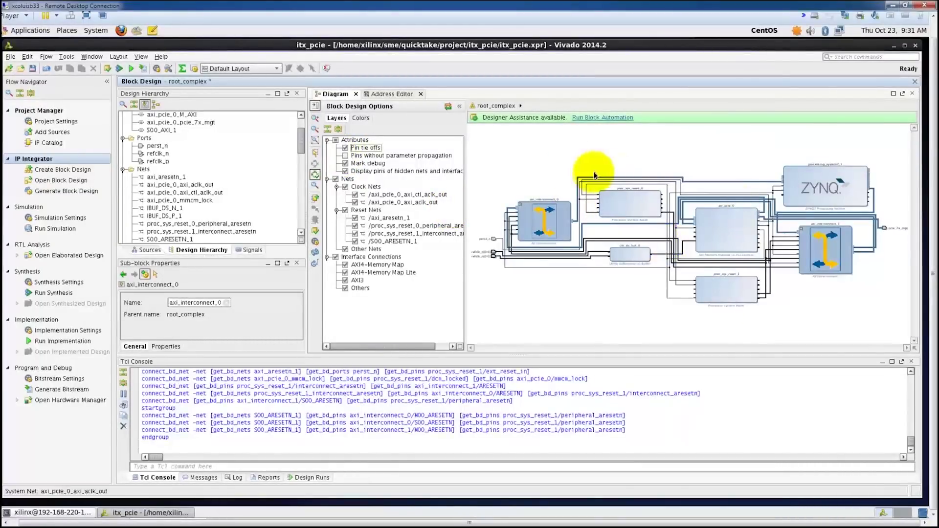
left_click_drag(537, 166, 815, 305)
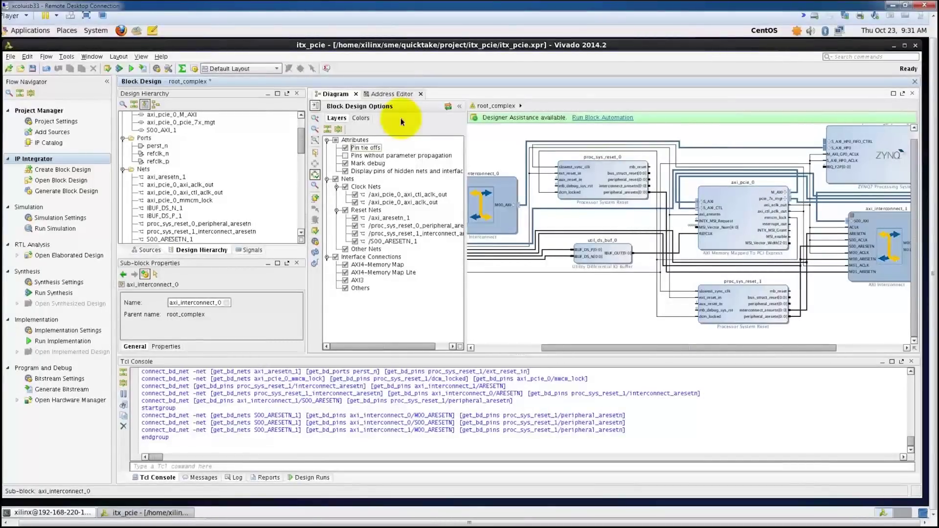
double_click(338, 97)
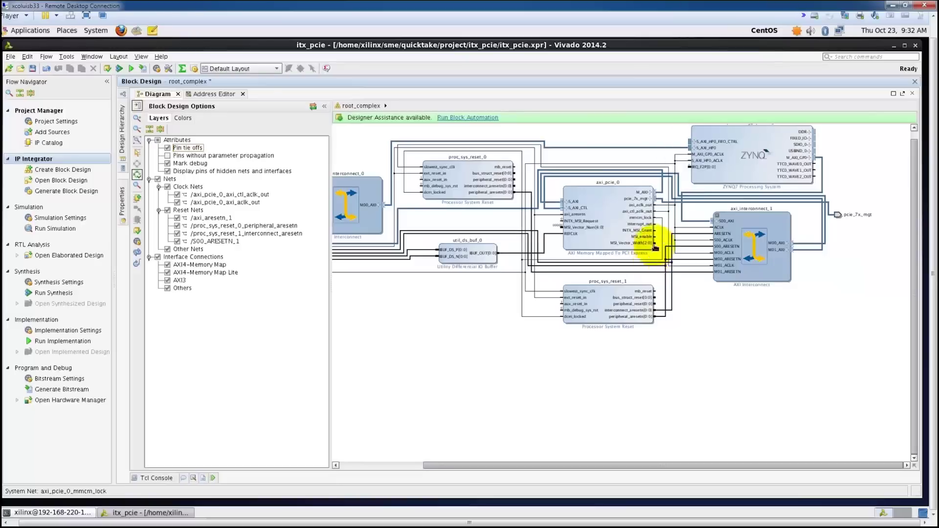
left_click_drag(660, 222, 691, 168)
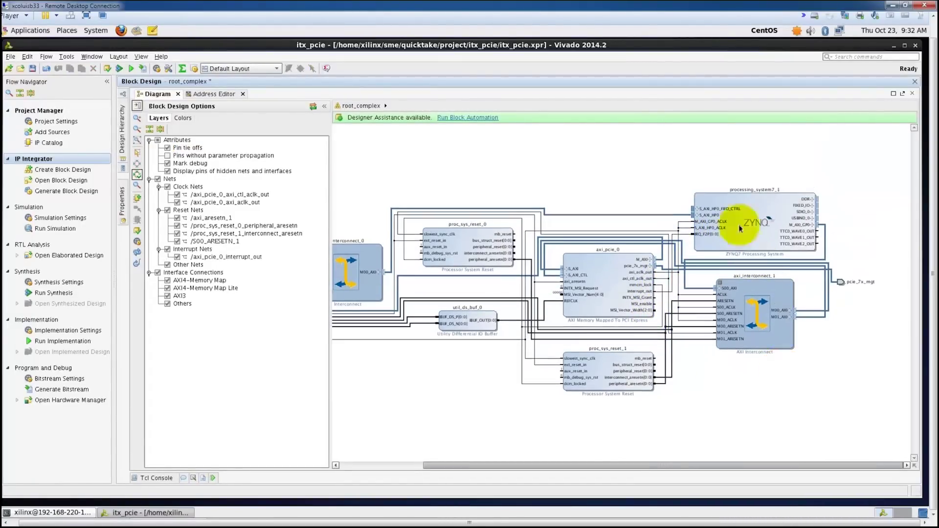
Make the DDR and FIXED_IO interfaces of processing_system7_1 external
left_click_drag(672, 181, 816, 247)
left_click_drag(846, 262, 849, 259)
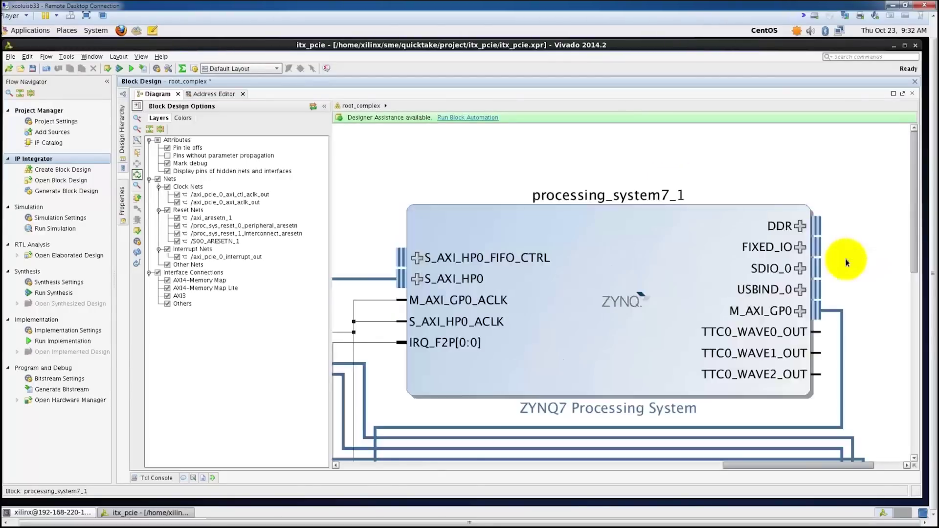
right_click(818, 223)
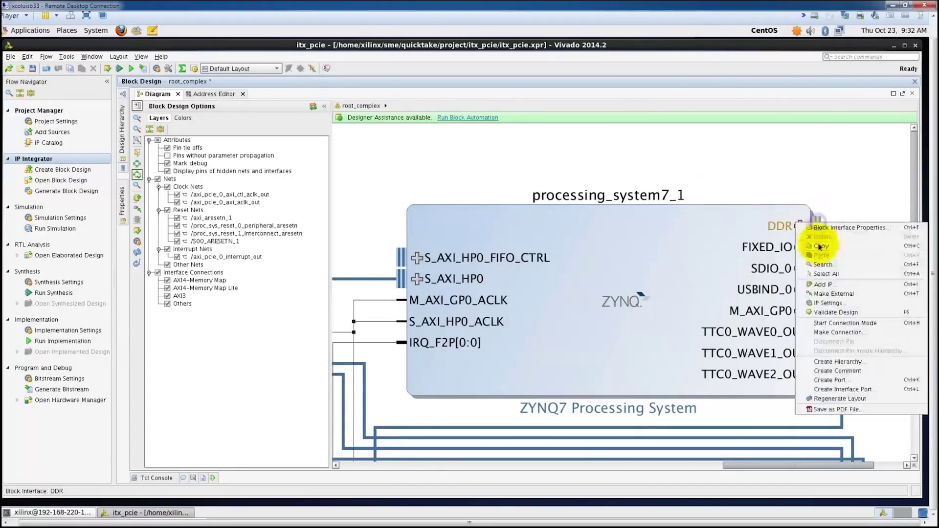
left_click(836, 294)
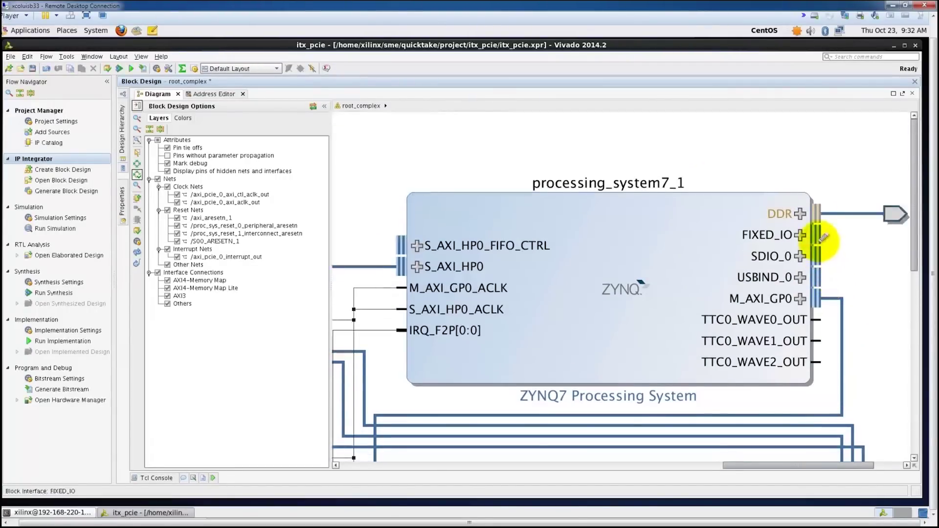
right_click(816, 241)
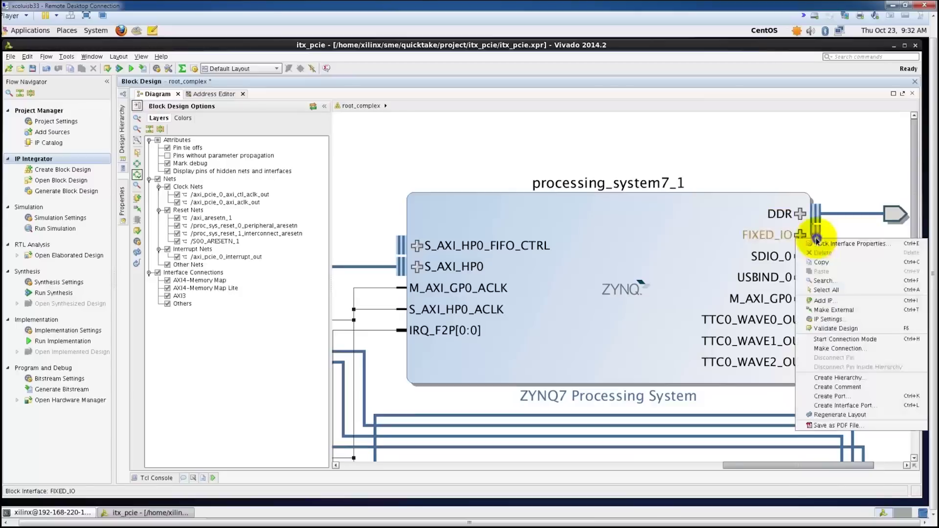
left_click(839, 309)
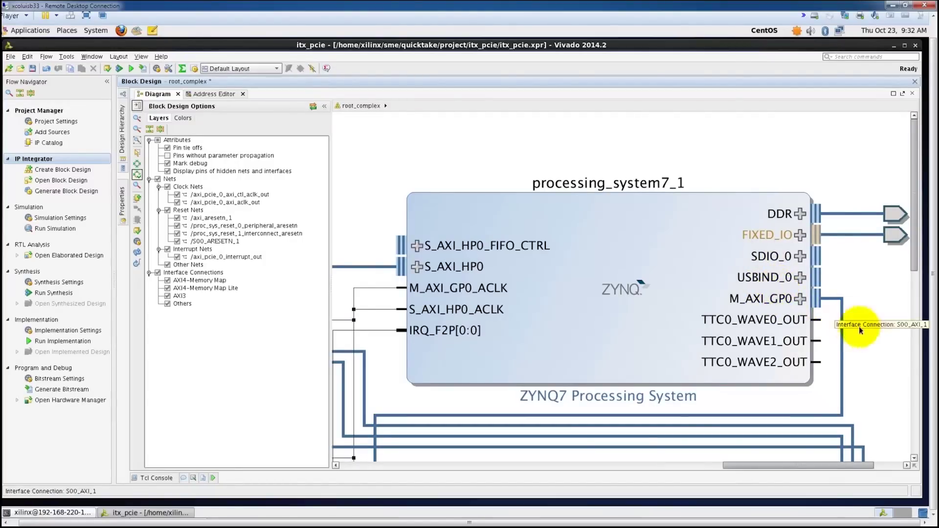
key("ctrl+0")
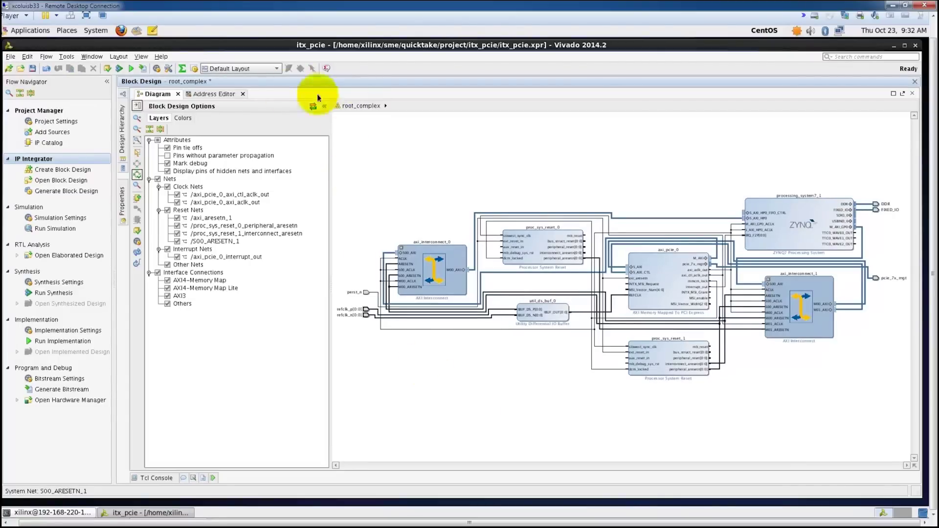
Expand the processing_system7_1 and axi_pcie_0 address maps and auto-assign addresses to their unmapped slaves
left_click(221, 95)
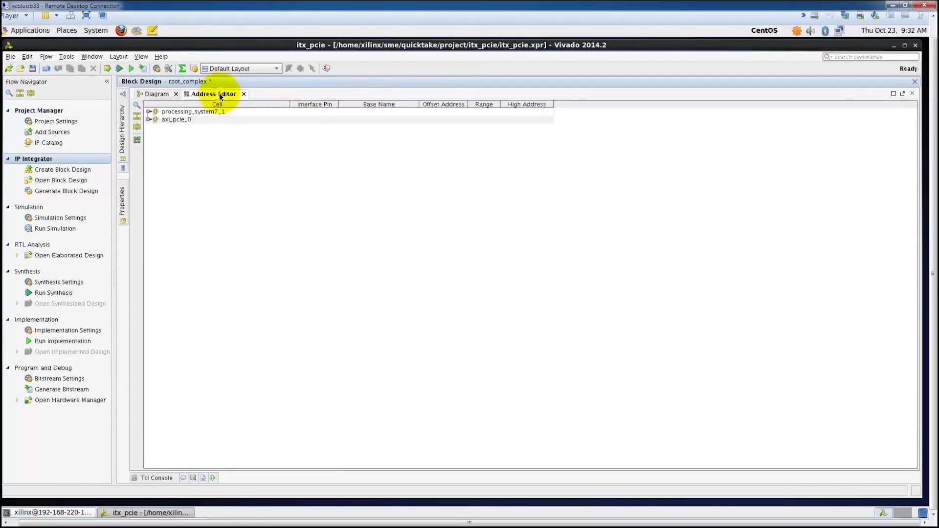
left_click(148, 120)
left_click(148, 111)
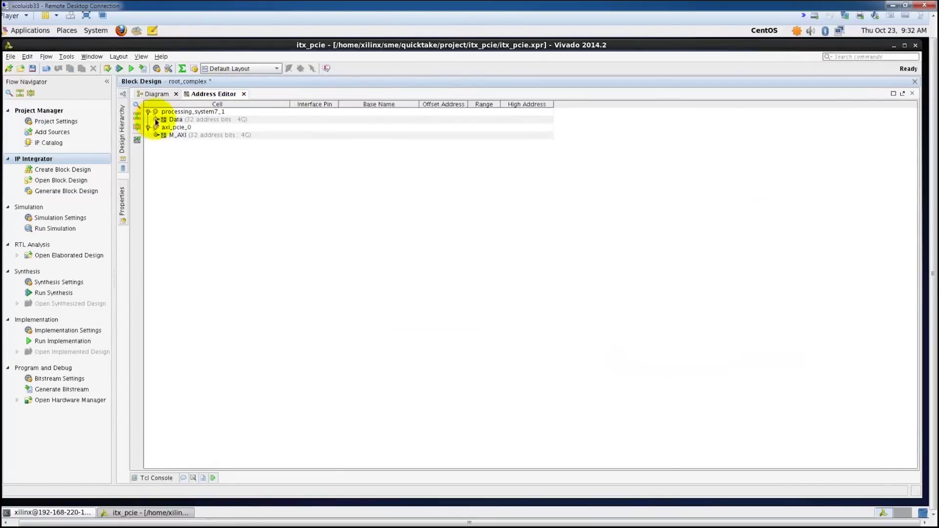
left_click(156, 120)
left_click(156, 143)
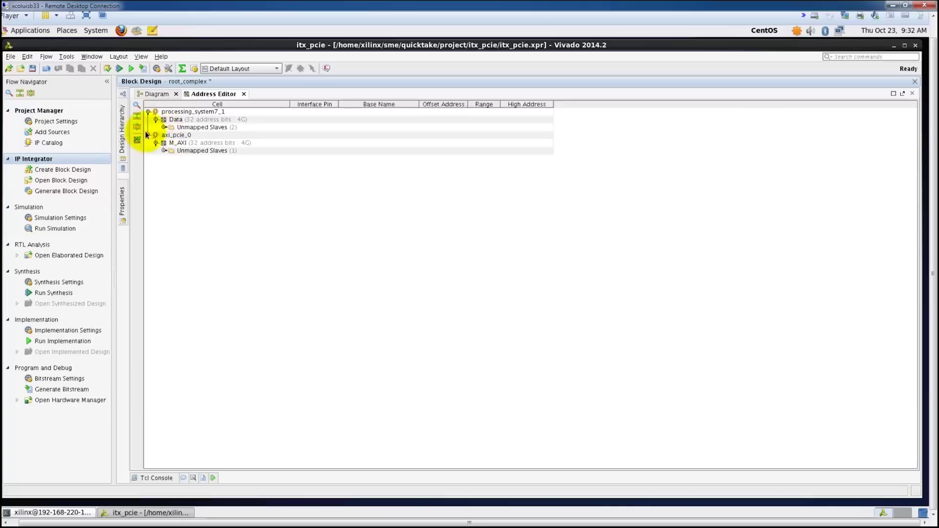
left_click(137, 139)
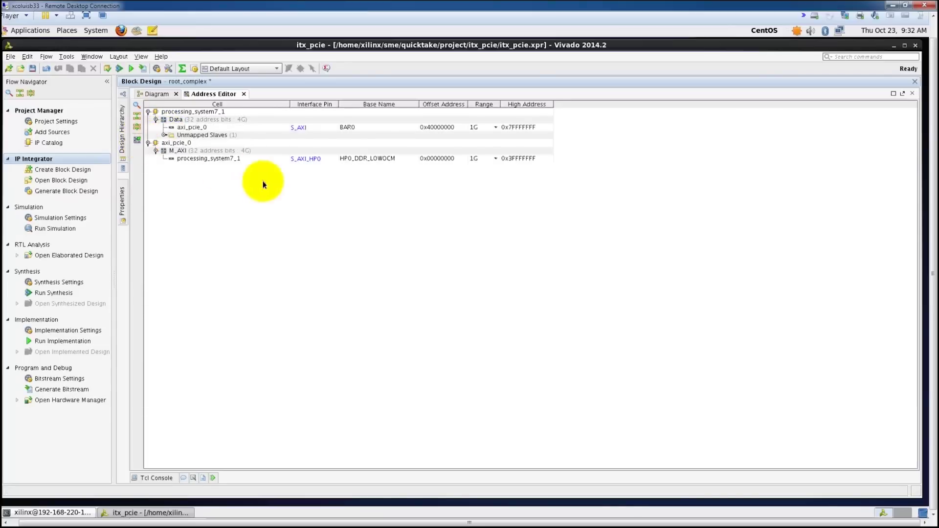
left_click(164, 136)
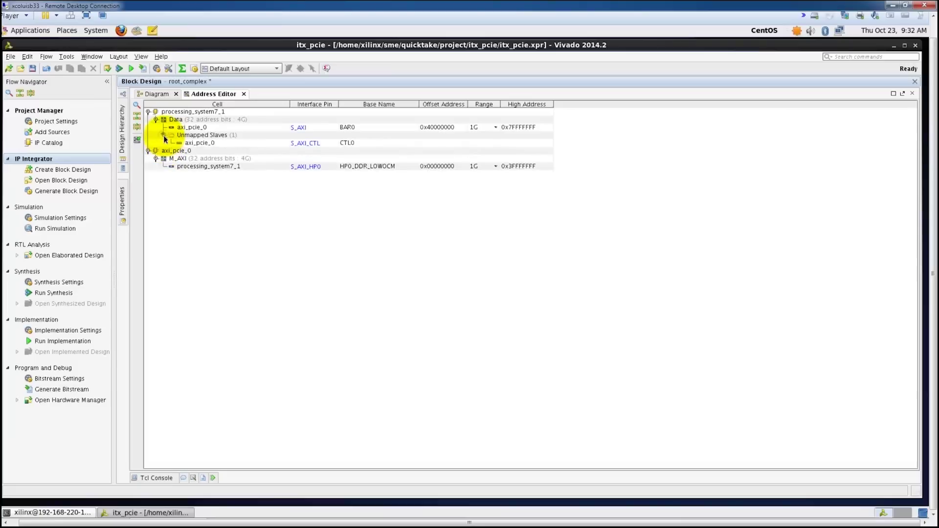
Set the address range of axi_pcie_0's S_AXI BAR0 segment to 256M and its offset address to 0x60000000
left_click(475, 127)
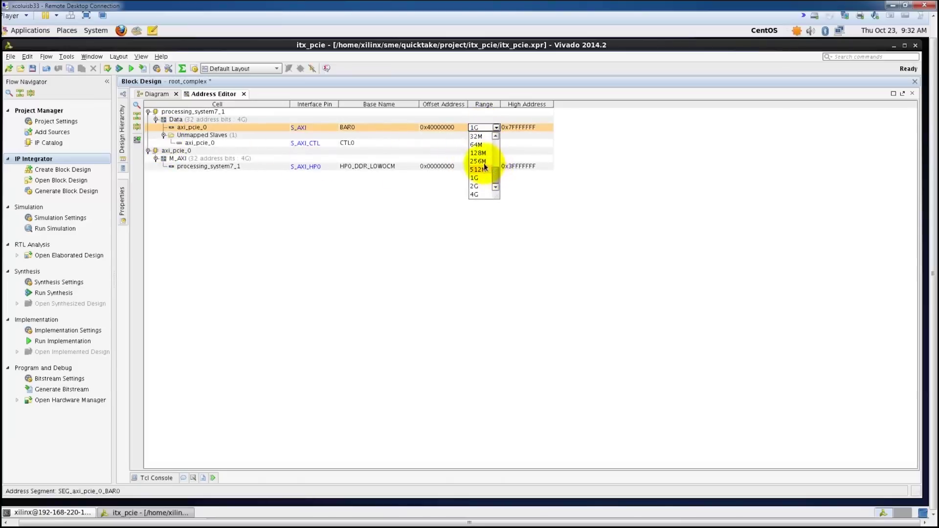
left_click(478, 162)
double_click(436, 129)
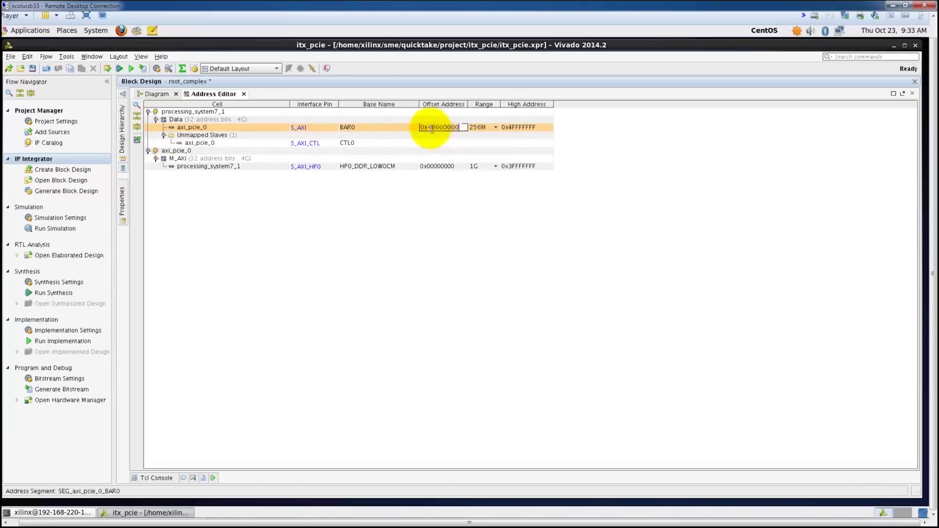
left_click(431, 128)
key("BackSpace")
type("6")
left_click(440, 137)
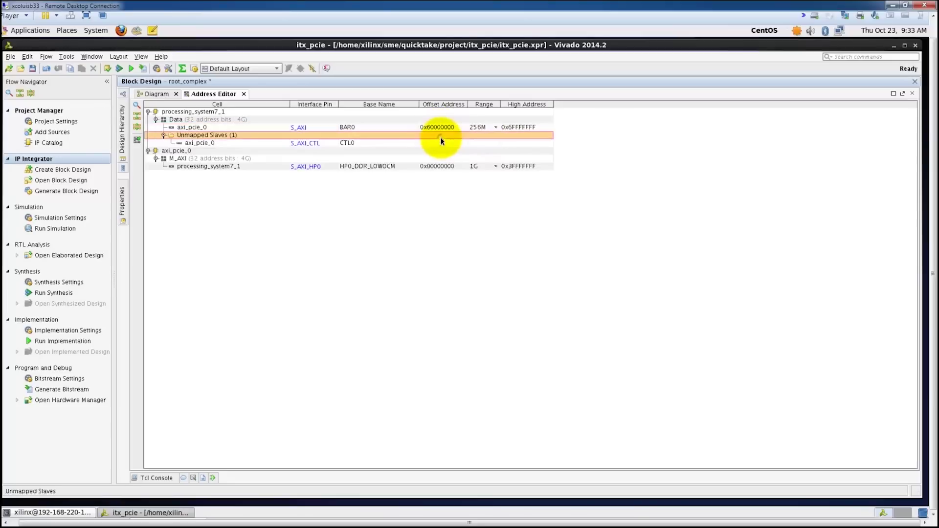
Auto-assign the unmapped S_AXI_CTL segment of axi_pcie_0 and set its offset address to 0x50000000 and range to 64M
right_click(263, 143)
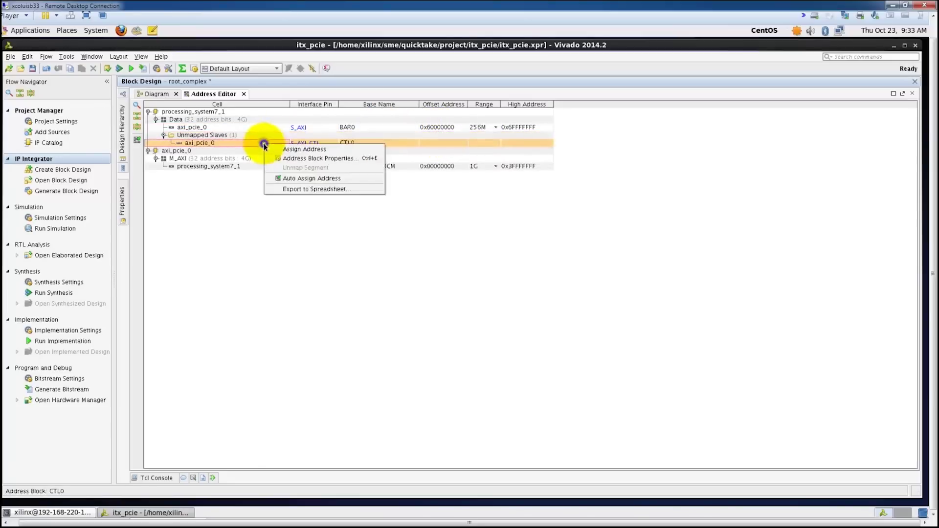
left_click(300, 180)
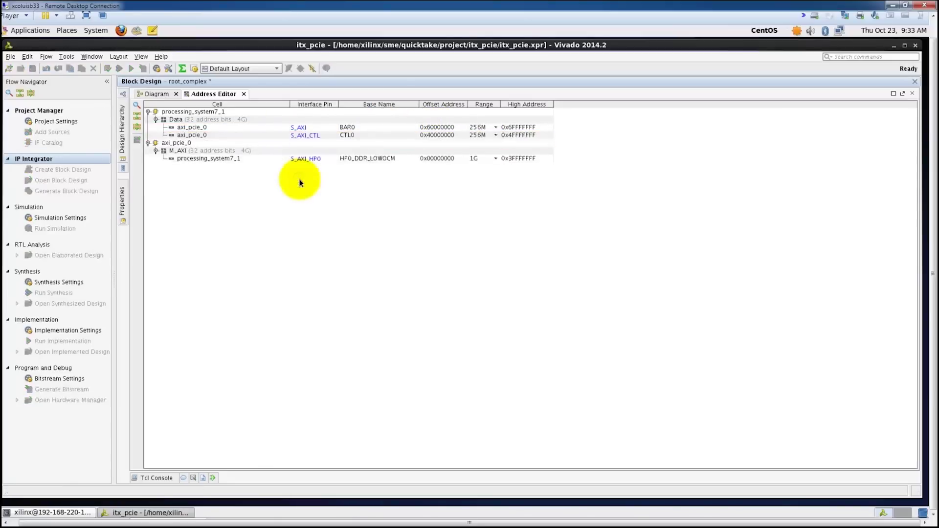
left_click(478, 135)
left_click(480, 135)
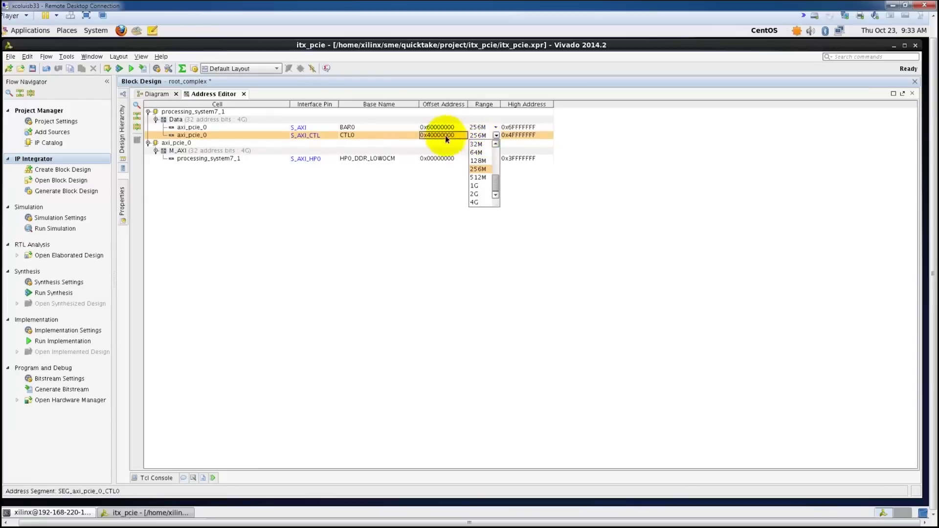
left_click(430, 136)
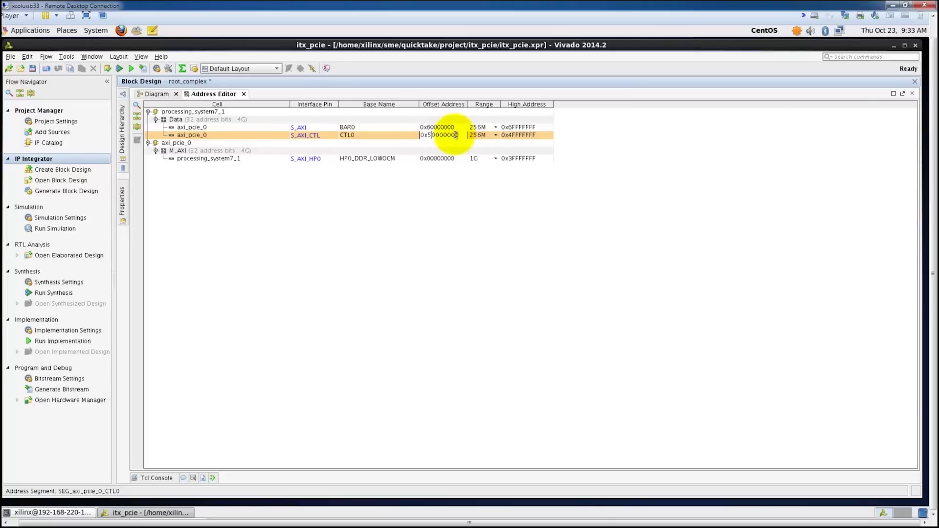
left_click(481, 135)
left_click(483, 135)
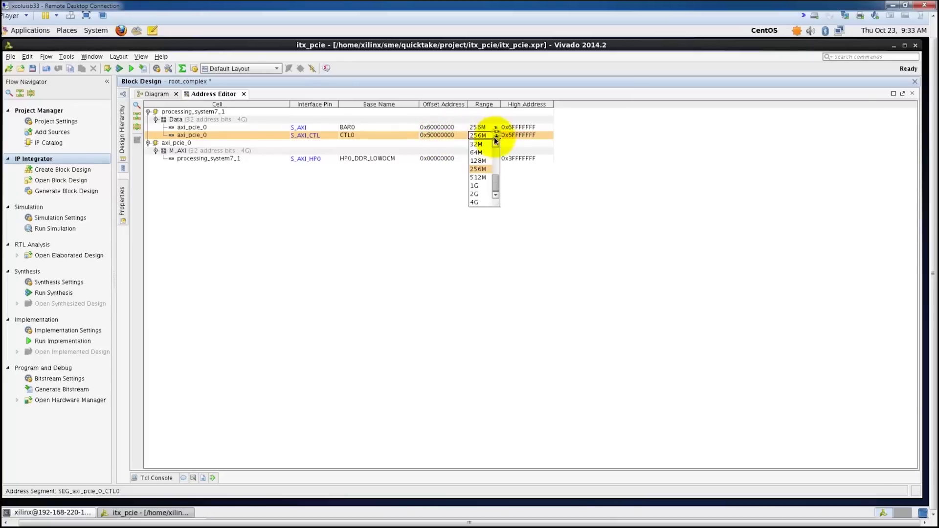
left_click(484, 154)
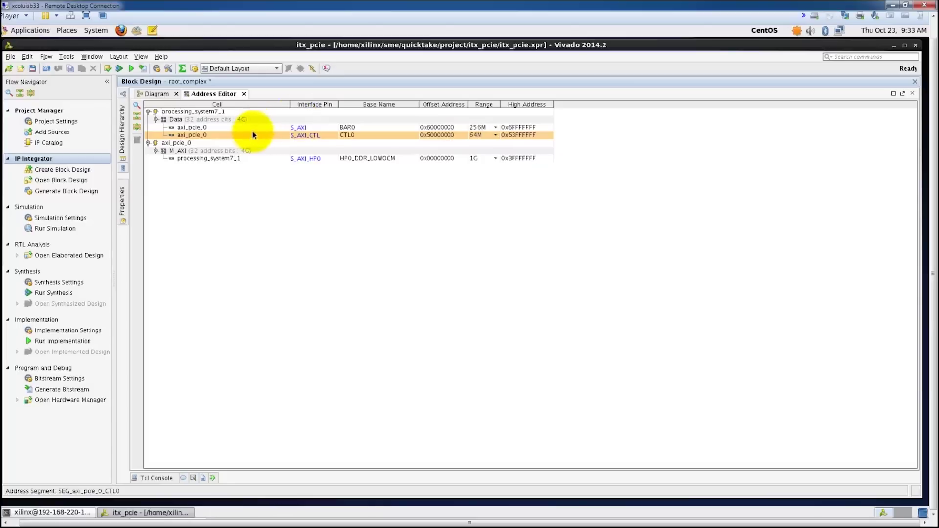
left_click(244, 159)
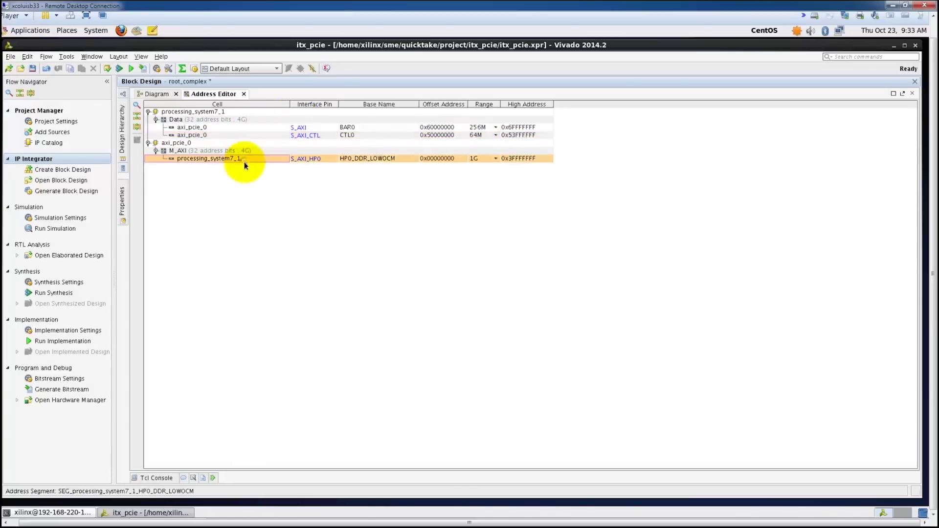
Check the BAR 0 AXI to PCIe Translation address in axi_pcie_0's customization settings and accept them
left_click(157, 94)
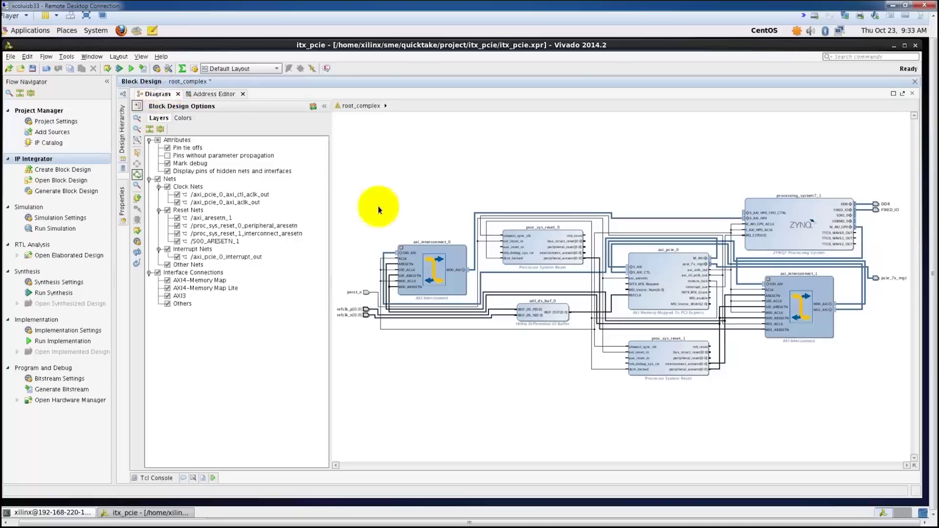
double_click(674, 282)
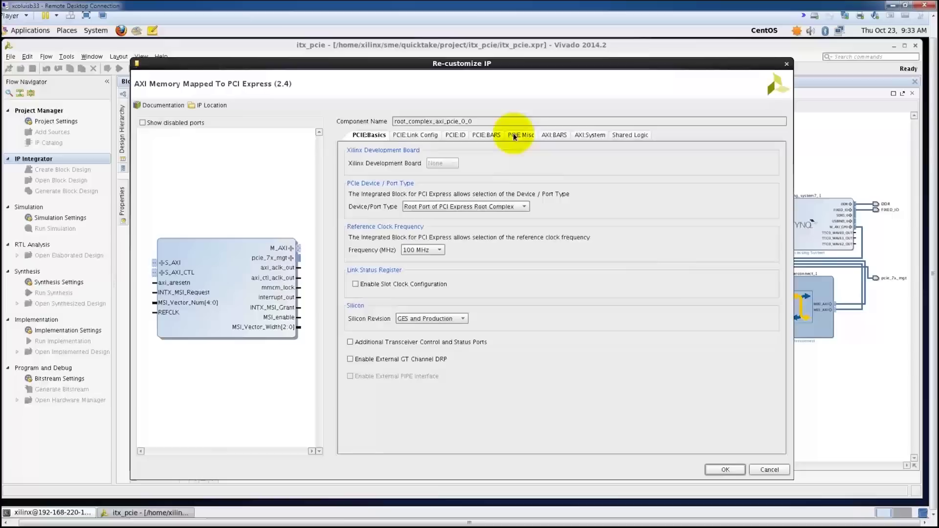
left_click(551, 135)
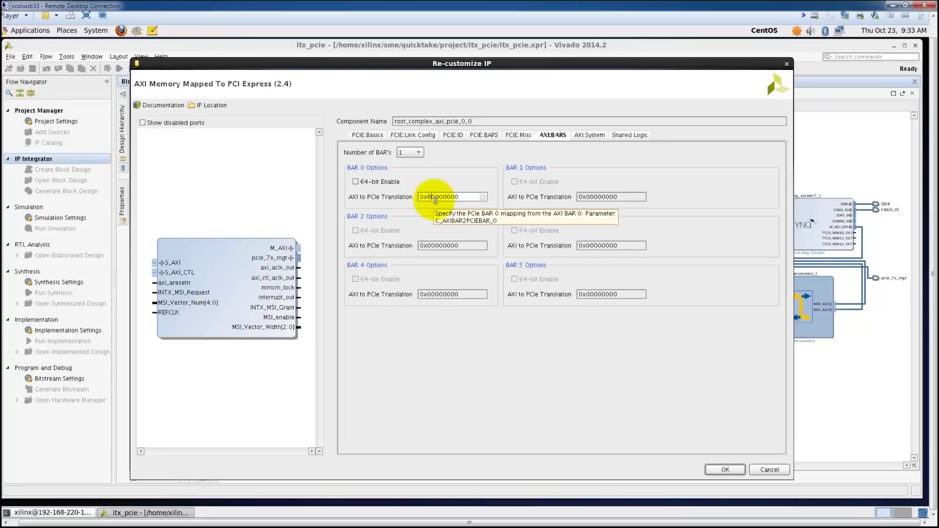
left_click(724, 470)
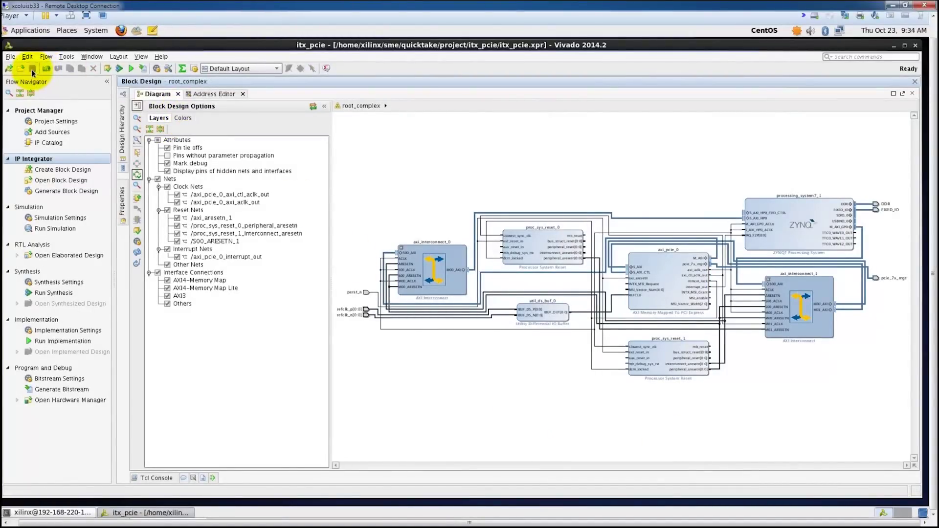
Validate the root_complex block design and dismiss the validation report
left_click(138, 231)
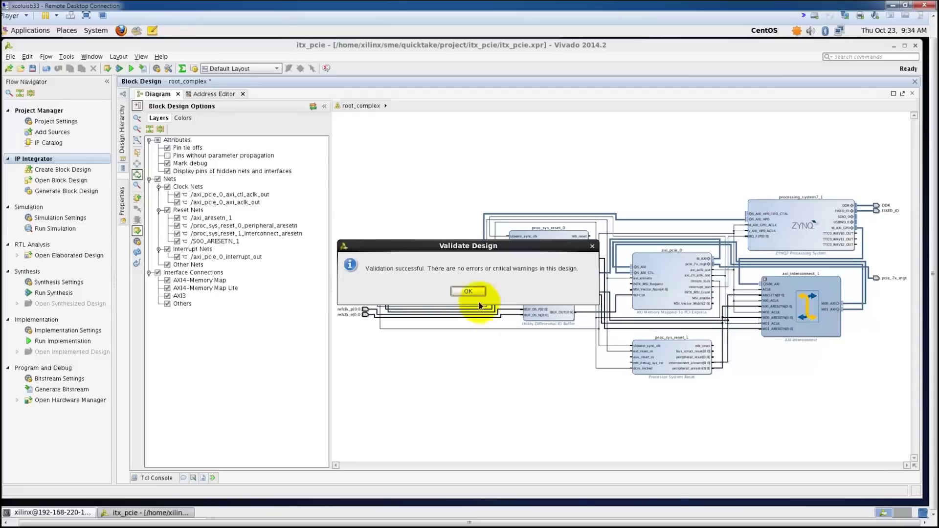
left_click(469, 292)
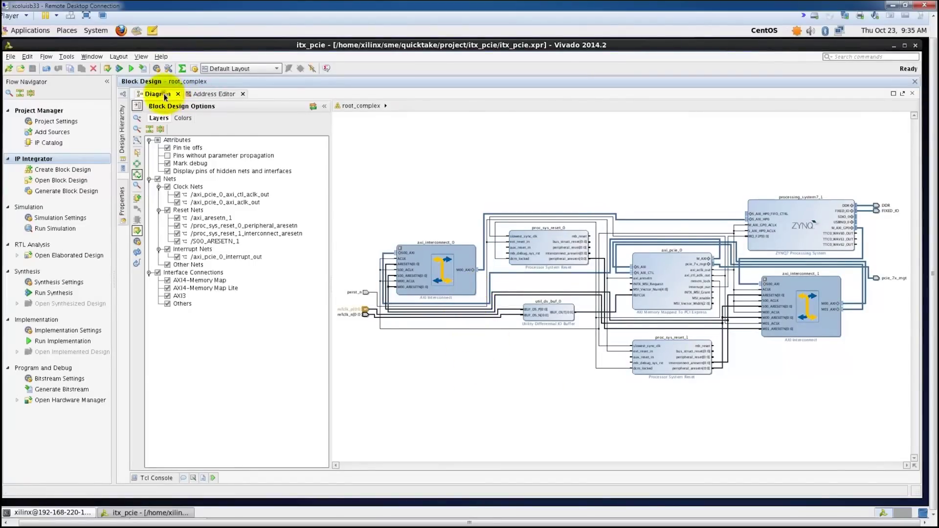
Restore the full layout and create an HDL wrapper for root_complex, letting Vivado manage the wrapper and auto-update it
double_click(157, 94)
left_click(147, 239)
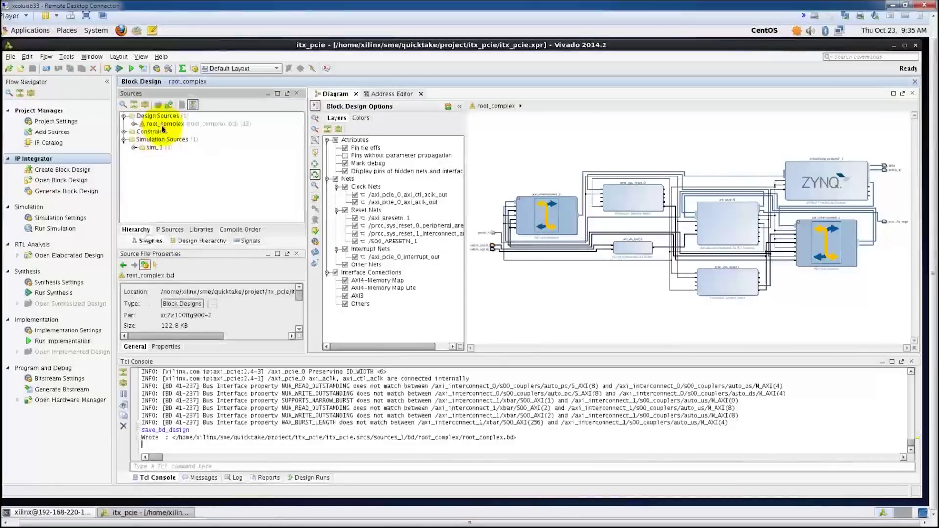
right_click(162, 123)
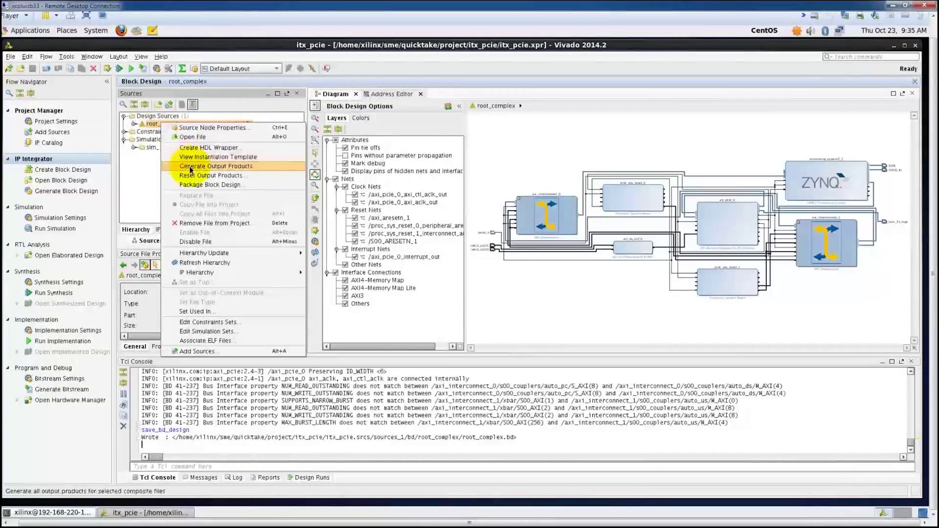
left_click(193, 148)
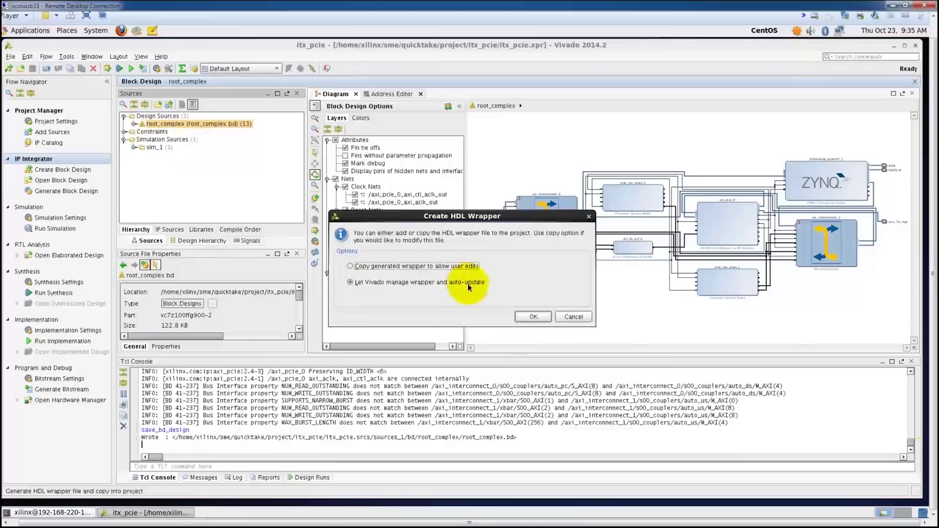
left_click(534, 318)
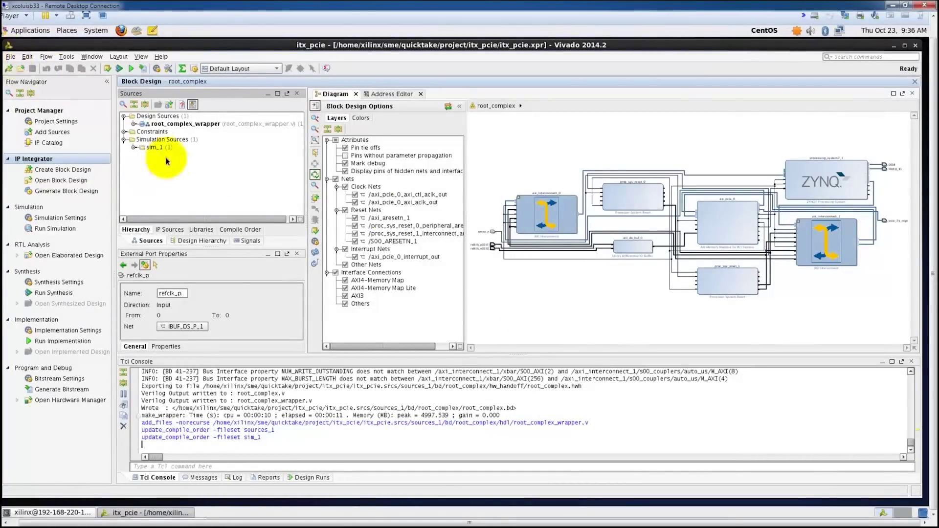
Add the existing constraints file itx_placement.xdc from the quicktake/sources folder to constrs_1 and open it for review
right_click(191, 189)
left_click(227, 254)
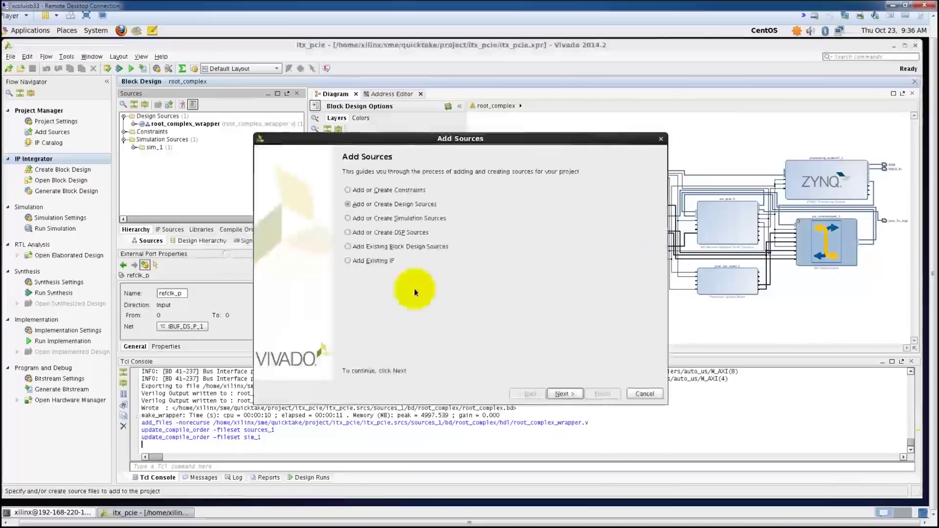
left_click(546, 393)
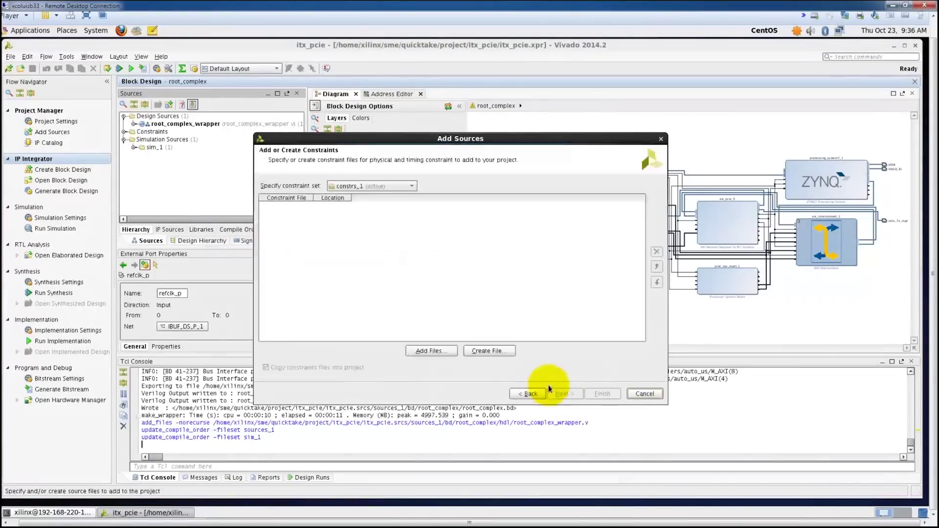
left_click(434, 353)
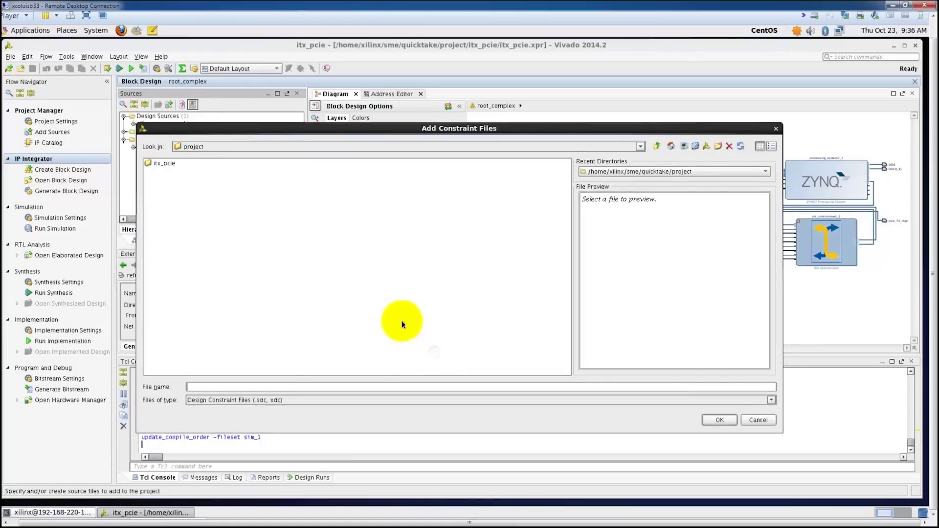
left_click(655, 148)
left_click(165, 173)
double_click(166, 173)
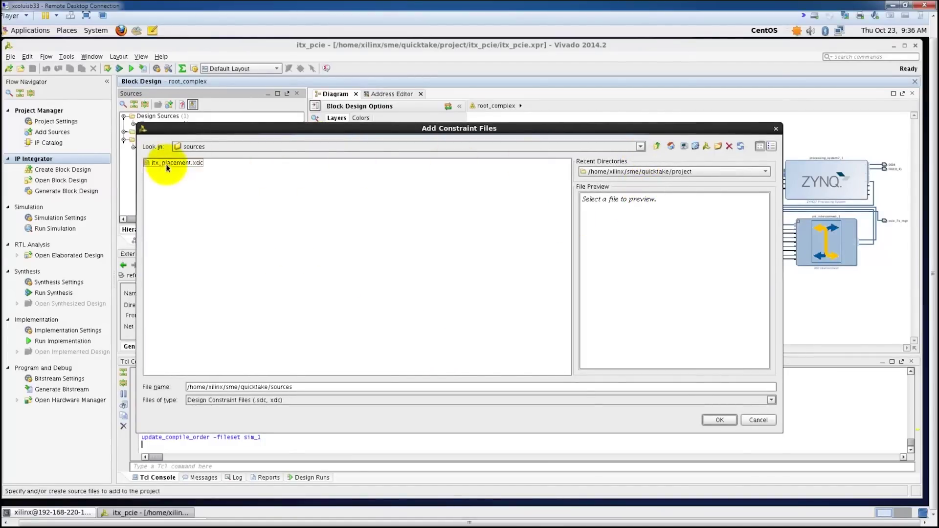
left_click(164, 163)
left_click(721, 420)
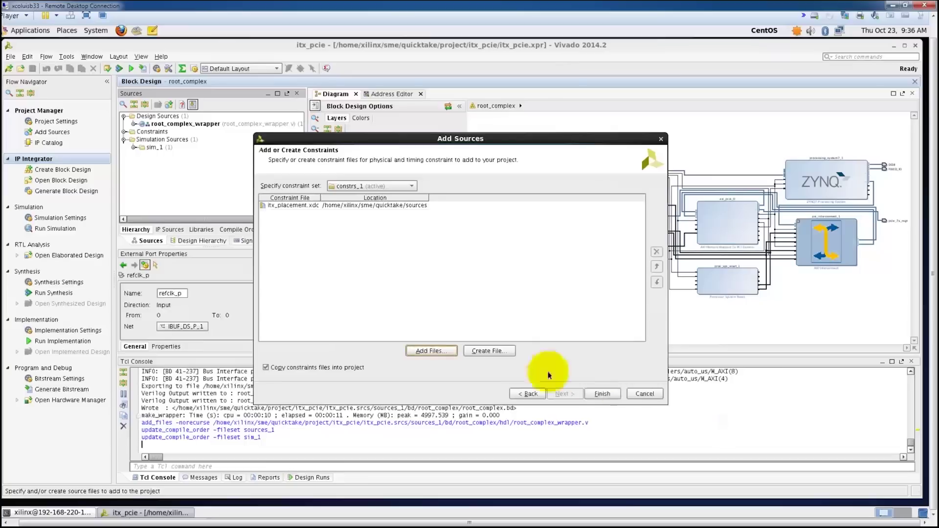
left_click(603, 395)
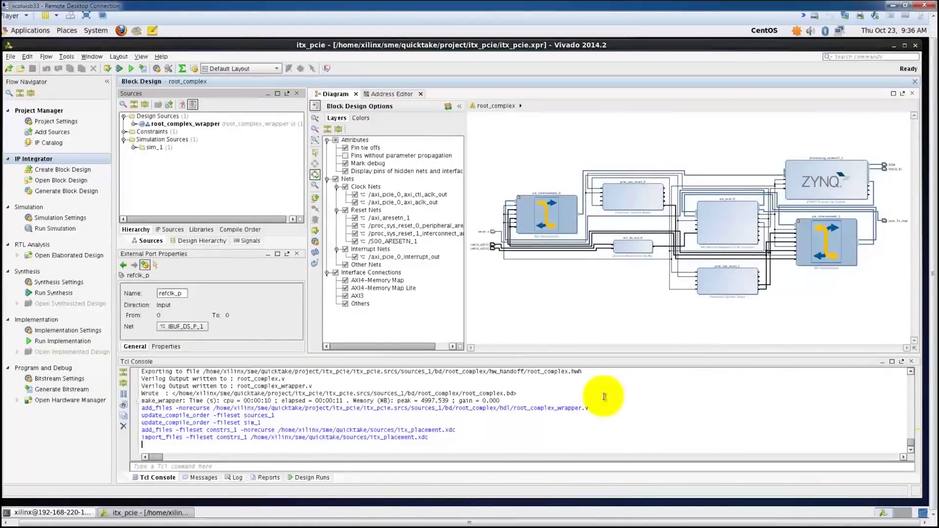
left_click(125, 132)
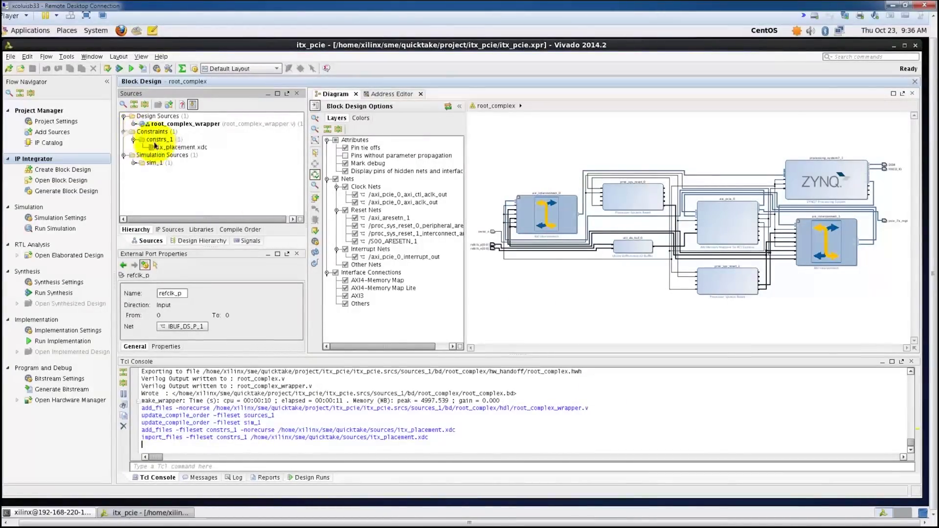
double_click(176, 147)
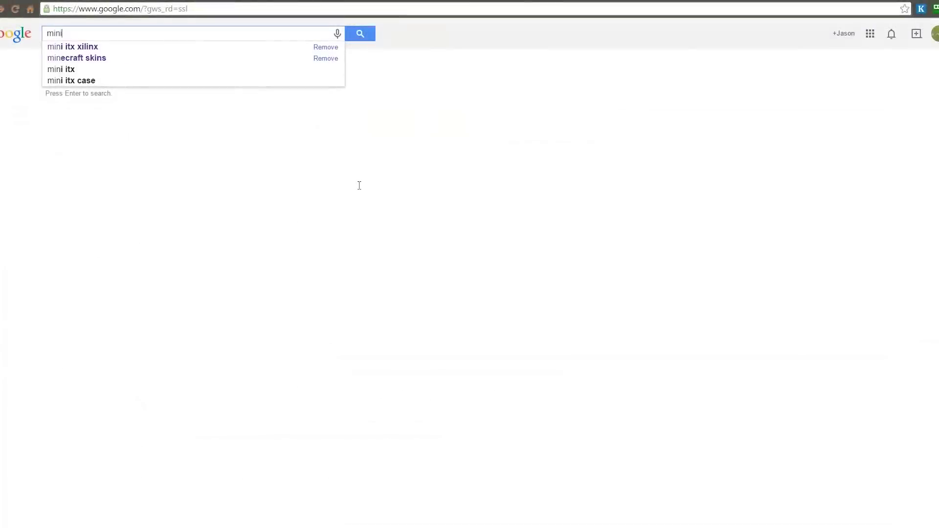
In the web browser, search Google for "mini itx xilinx" and open the Zedboard Mini-ITX product page
type("itx xilinx")
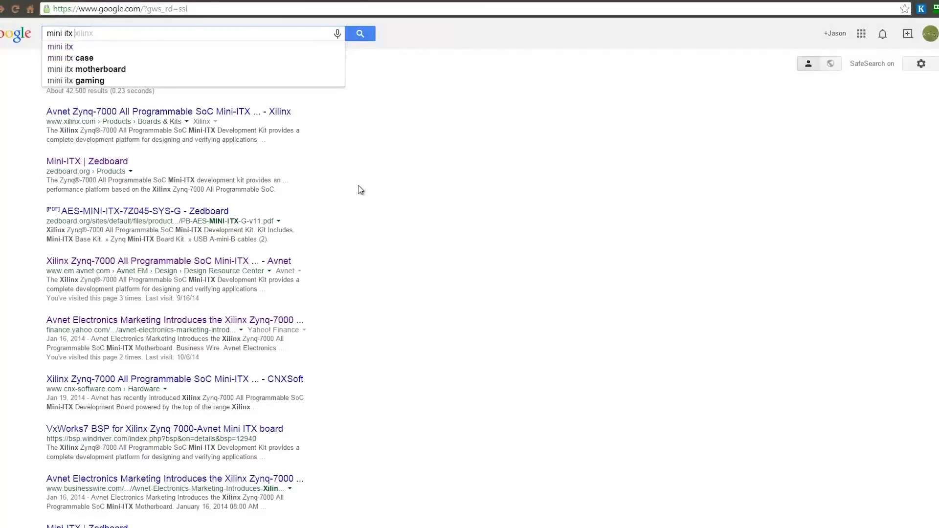
key("Return")
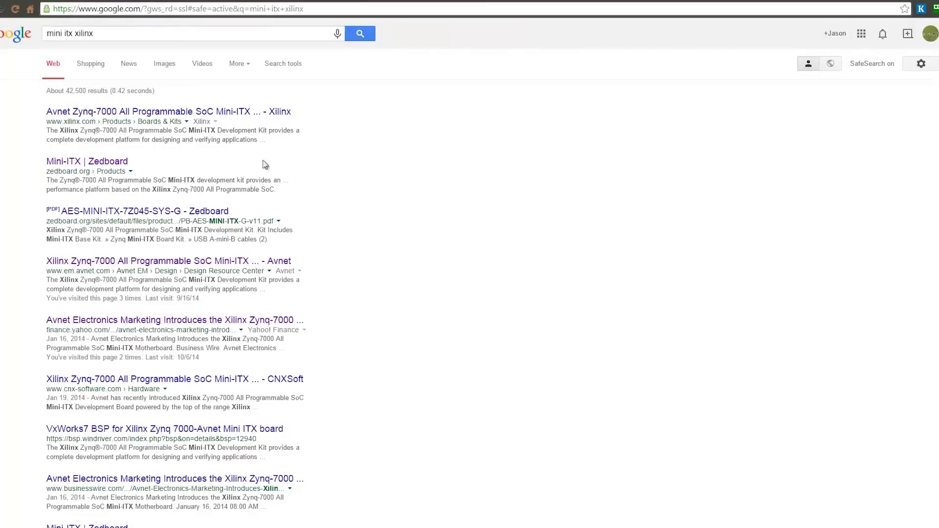
left_click(121, 161)
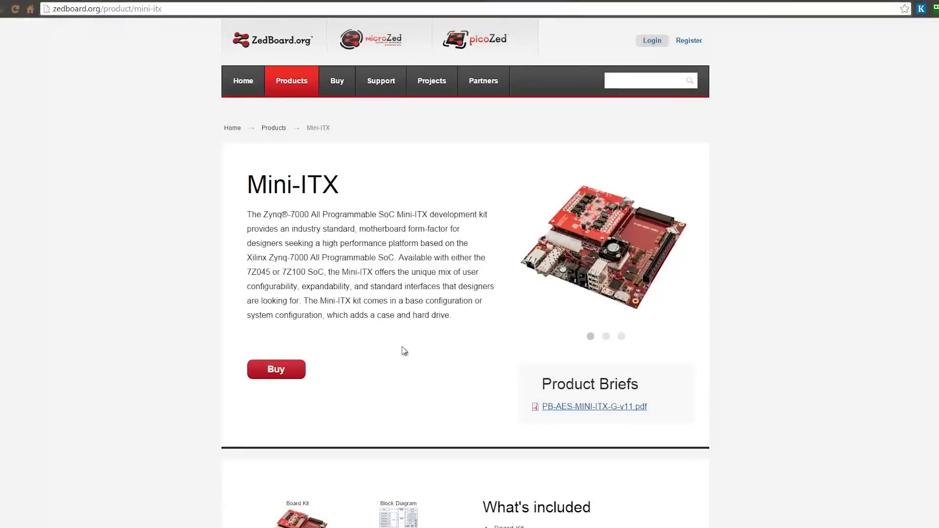
Open the full Mini-ITX documentation list and download the Mini-ITX Master XDC Rev D v1.0 constraints
scroll(446, 395, "down", 5)
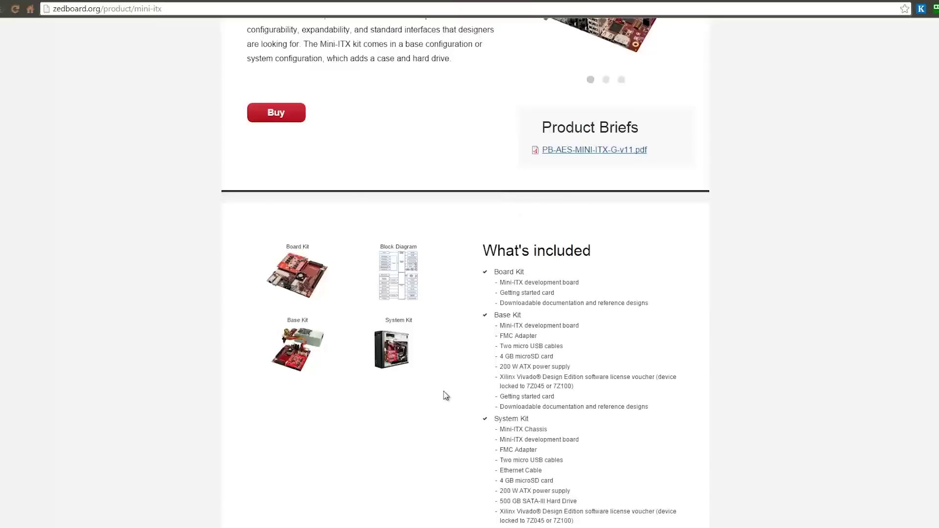
scroll(443, 439, "down", 3)
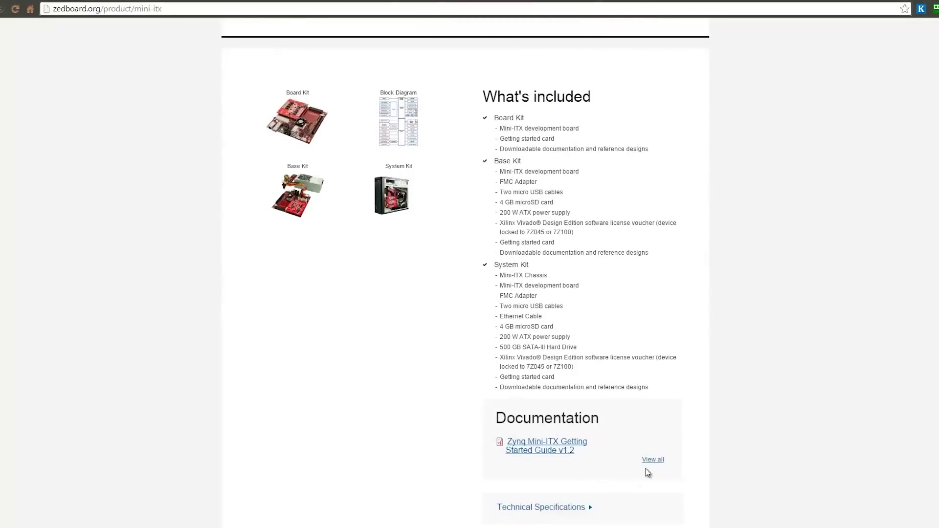
left_click(652, 461)
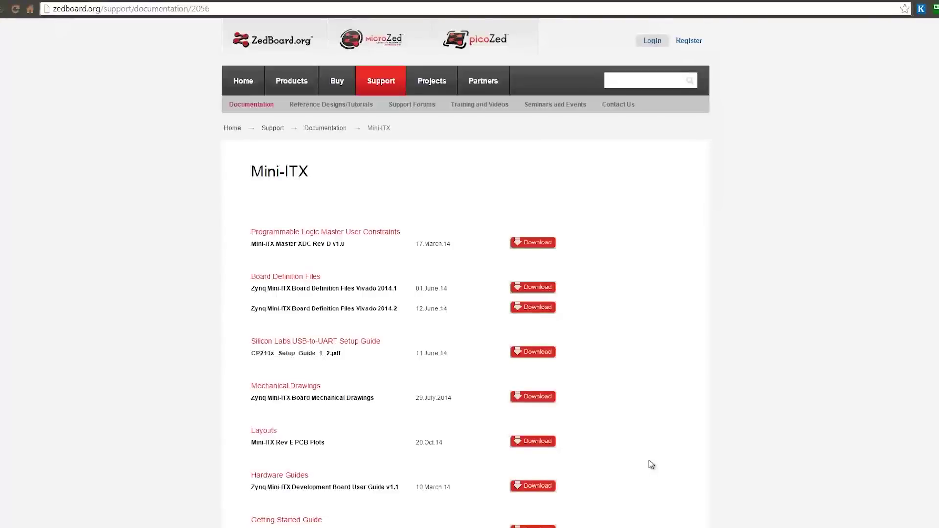
left_click(544, 244)
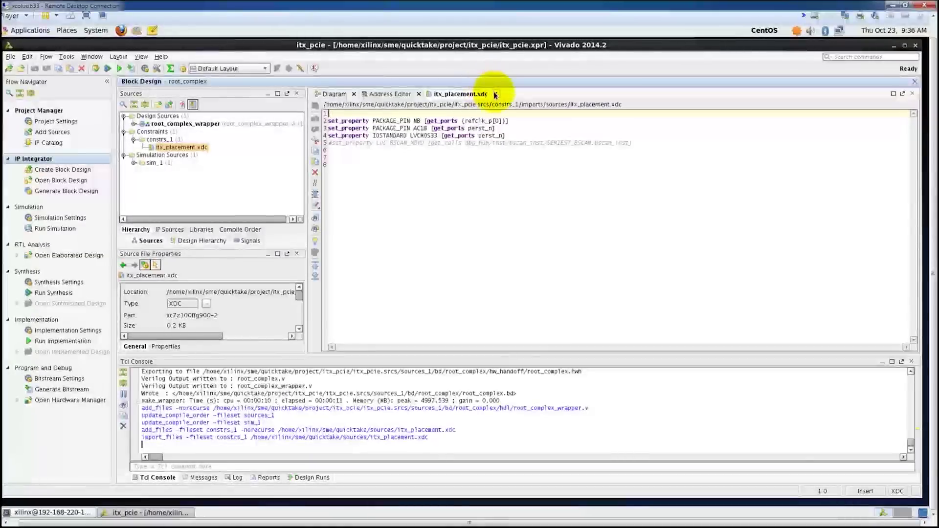
Back in Vivado, close itx_placement.xdc and the root_complex block design, and run synthesis
left_click(496, 95)
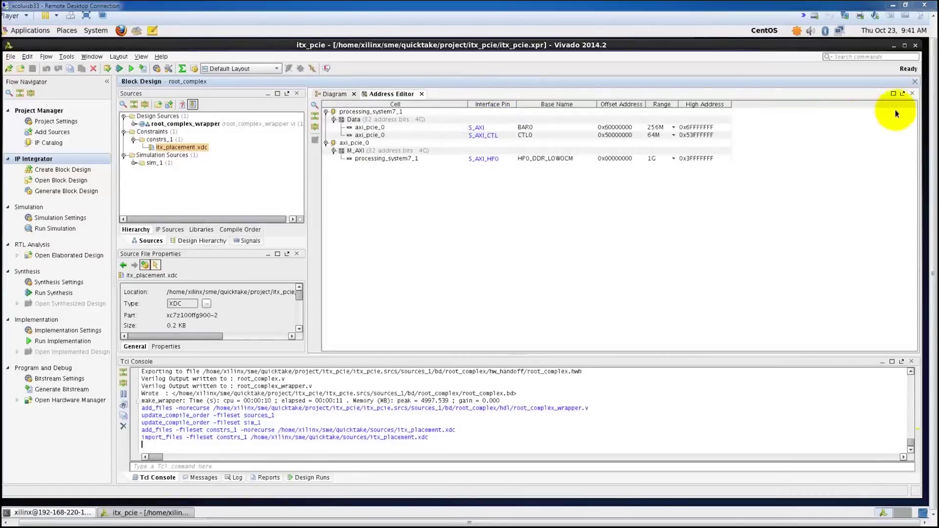
left_click(915, 81)
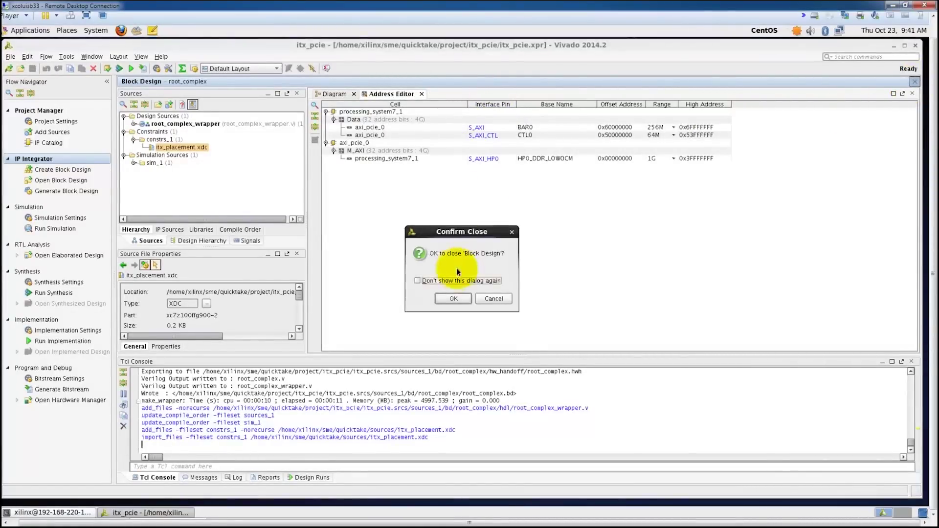
left_click(454, 303)
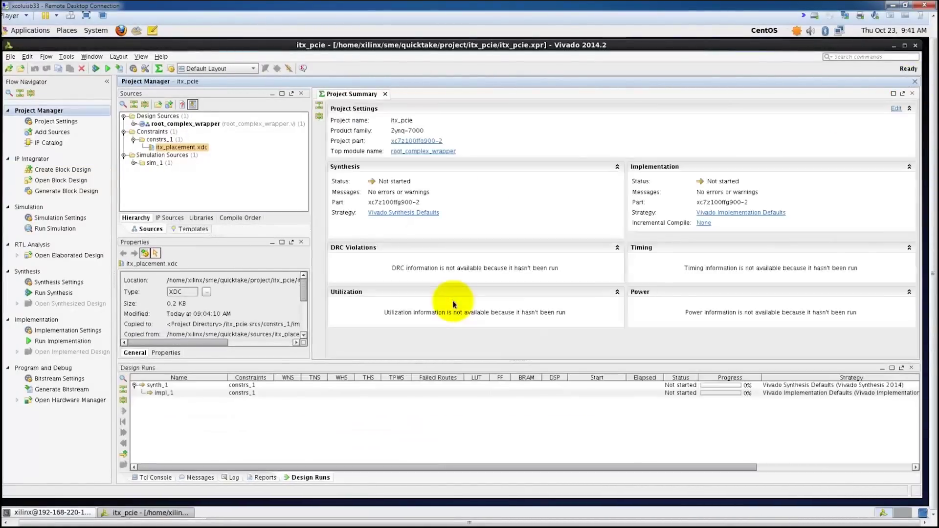
left_click(58, 294)
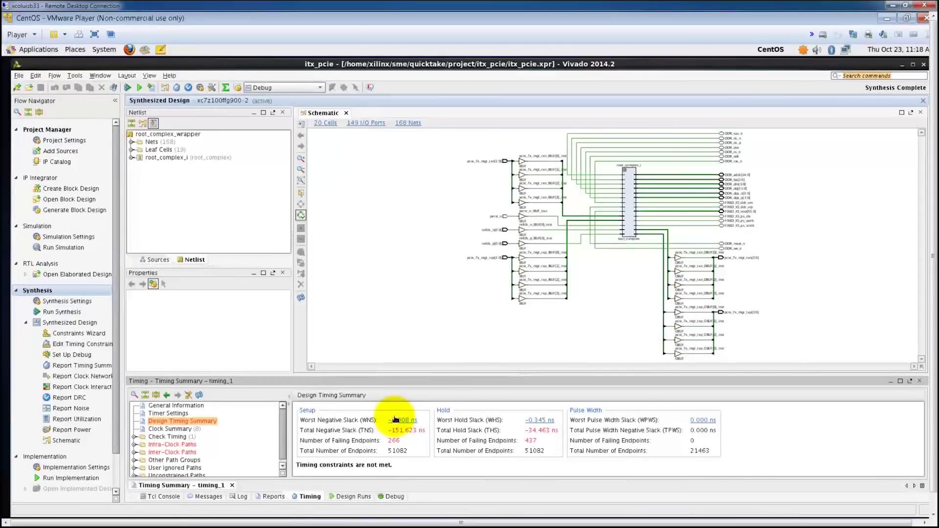
Examine the setup path with the worst negative slack in the timing summary, view its schematic and close that schematic
left_click(398, 421)
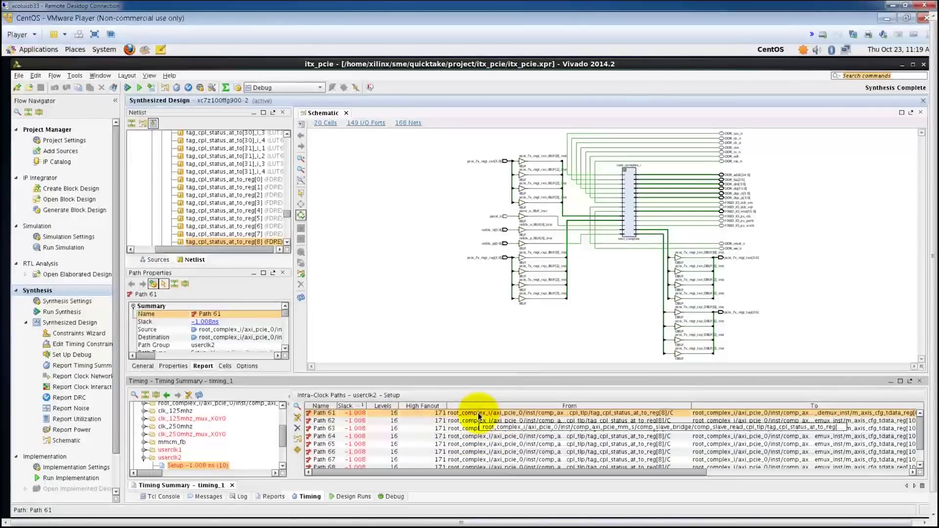
key("F4")
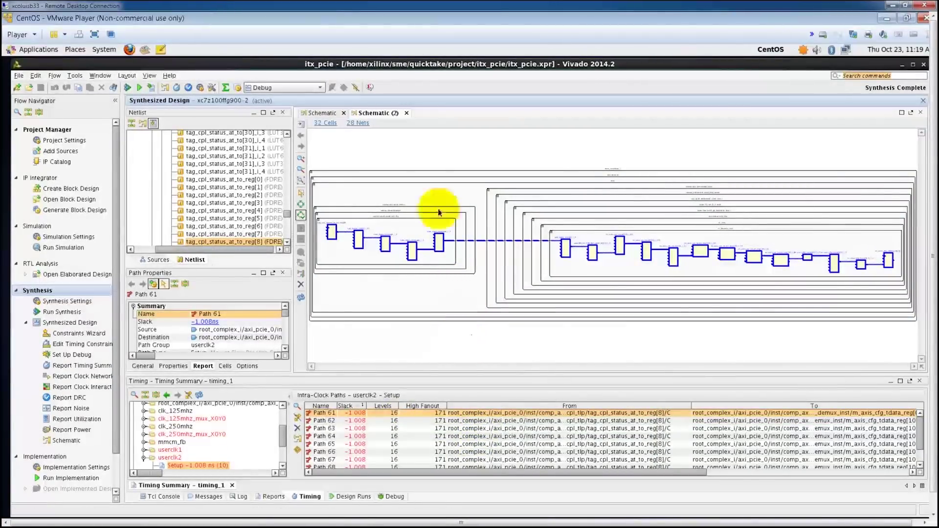
middle_click(388, 117)
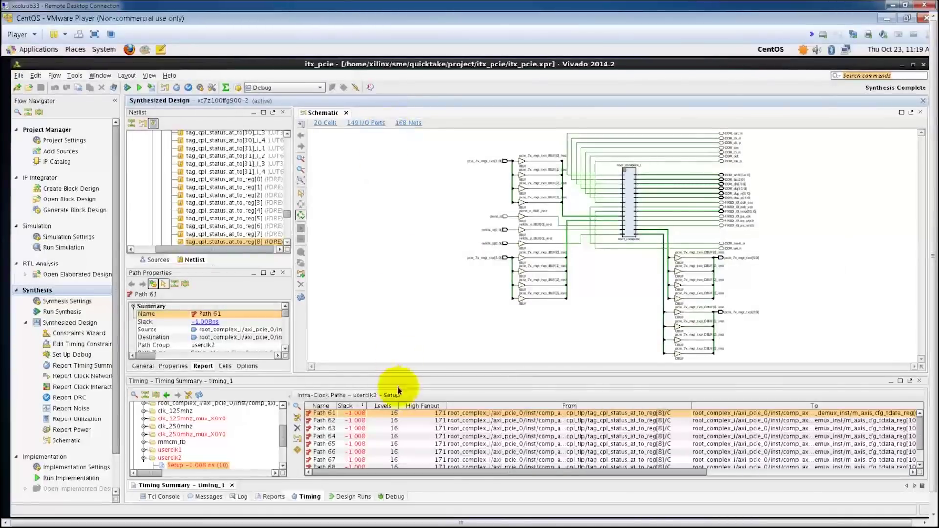
Review the clk_250mhz intra-clock path statistics and the Check Timing section of the timing summary
left_click(190, 430)
scroll(190, 430, "up", 1)
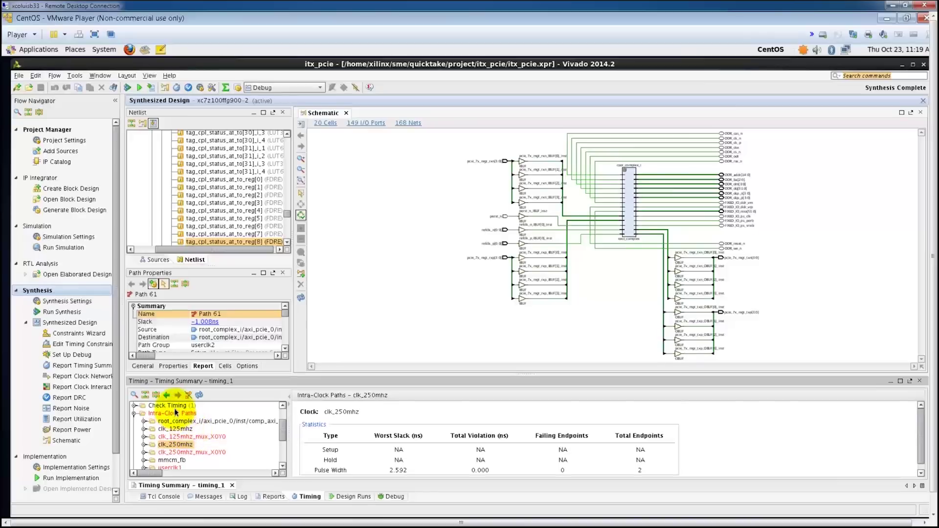
left_click(181, 406)
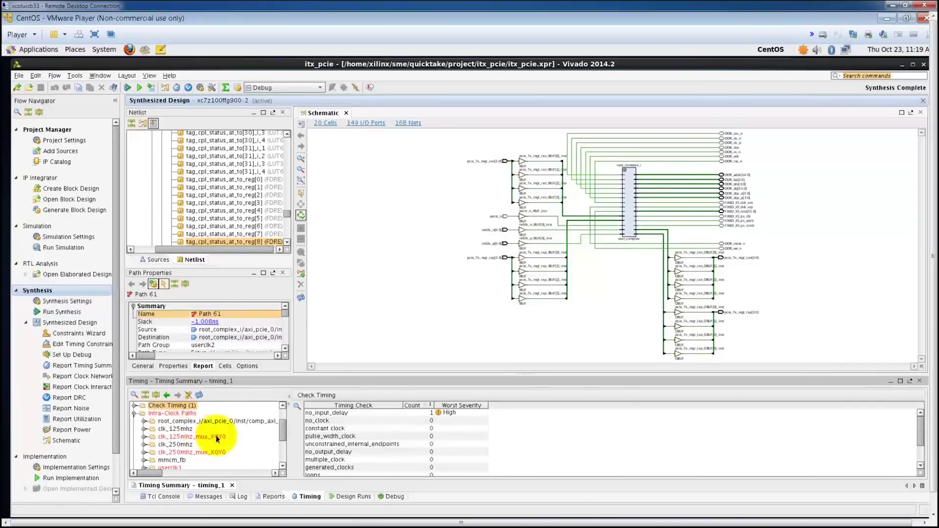
Close the timing summary, generate the bitstream with implementation launched automatically, and dismiss the completion dialog without opening the implemented design
left_click(16, 291)
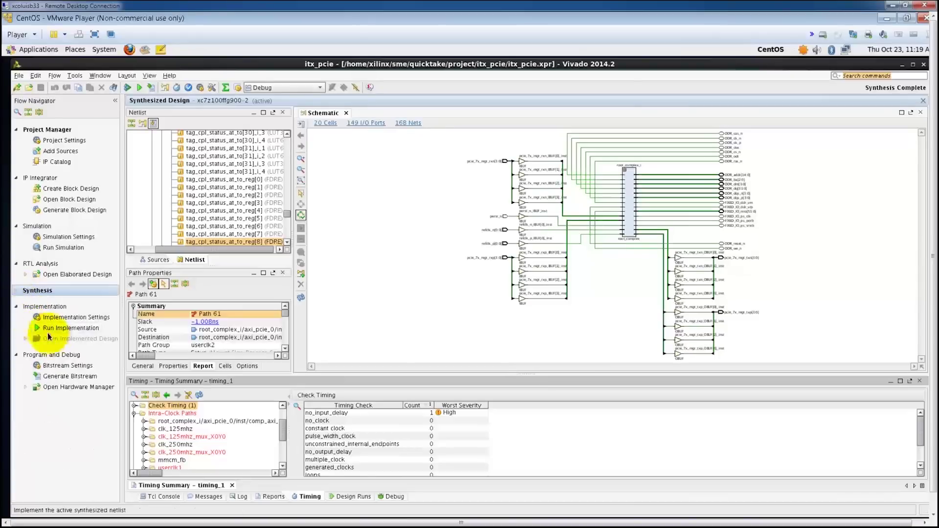
double_click(305, 497)
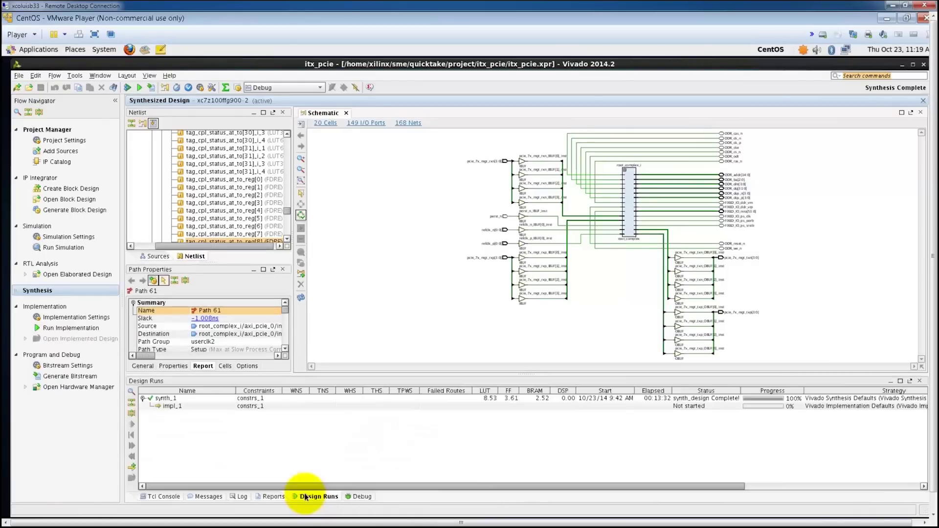
left_click(70, 376)
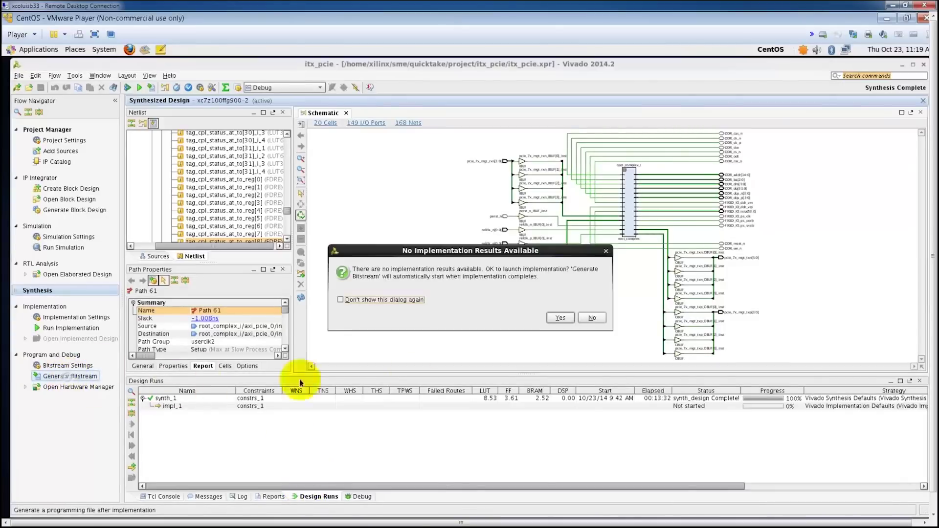
left_click(561, 318)
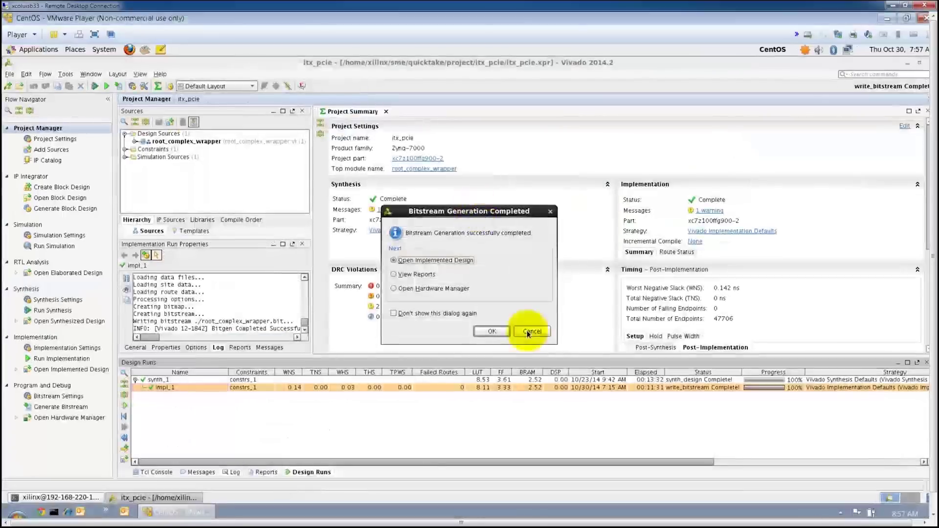
left_click(529, 332)
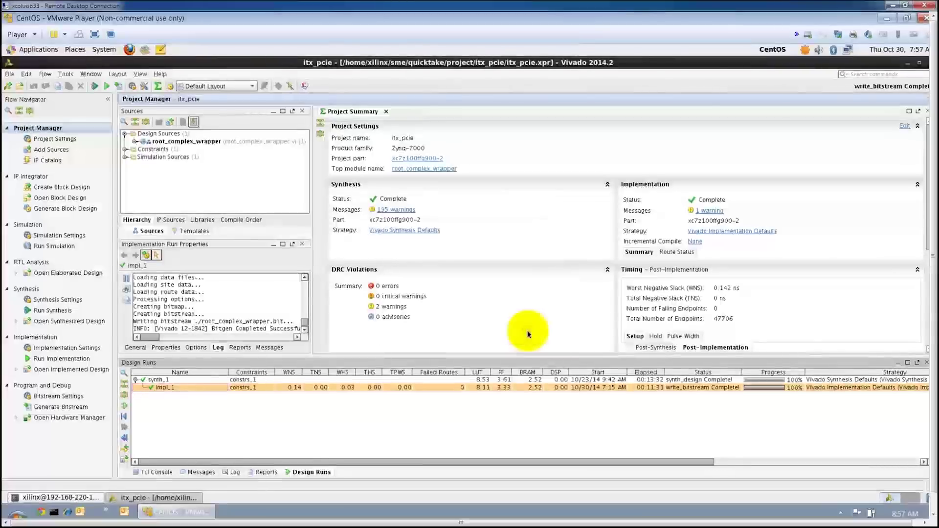
Export the hardware with the bitstream included to /home/xilinx/sme/quicktake/petabuild/hdf
left_click(9, 74)
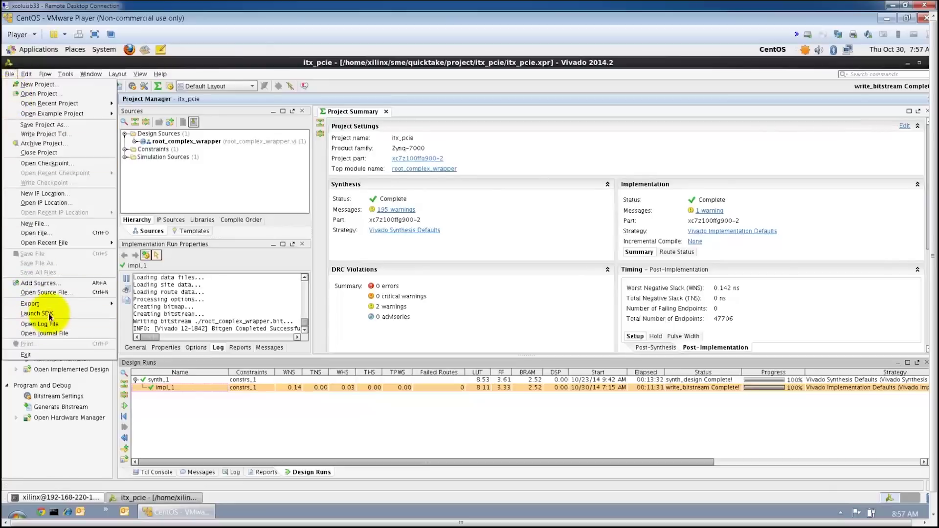
mouse_move(104, 304)
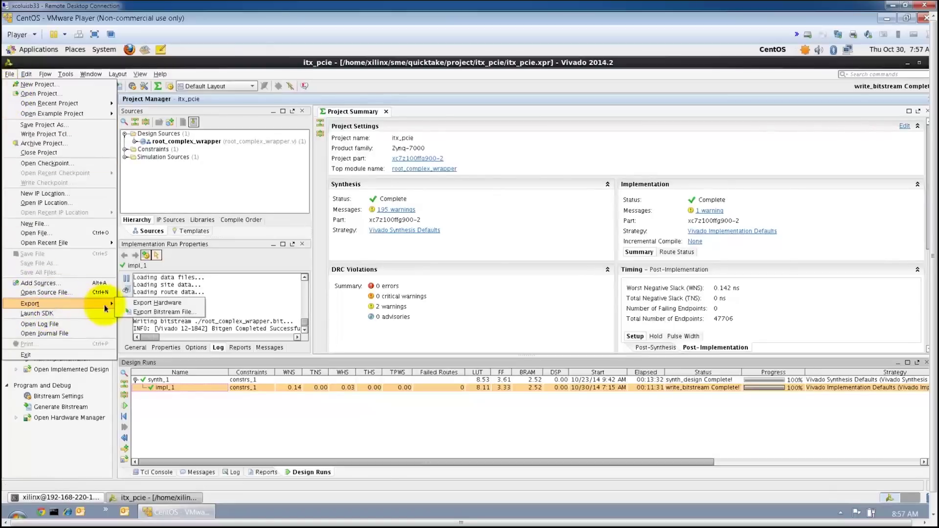
left_click(169, 304)
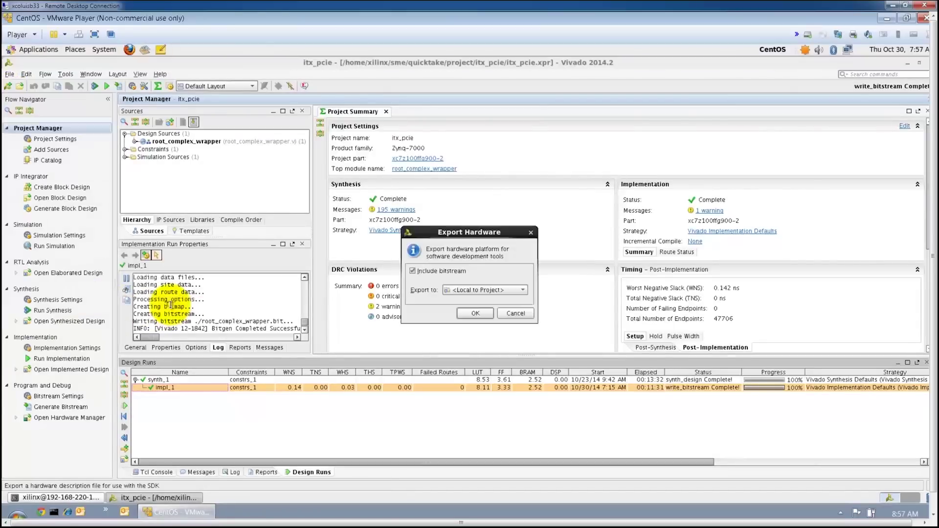
left_click(473, 291)
left_click(472, 310)
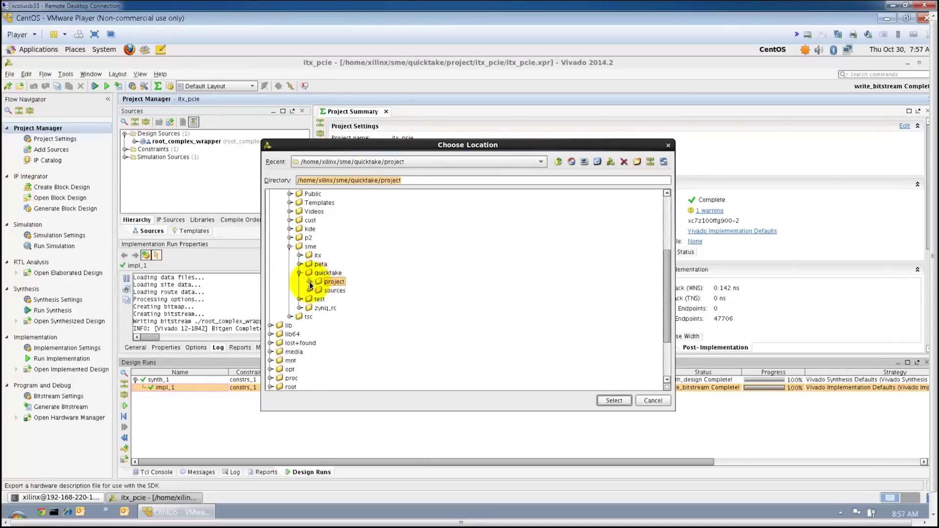
left_click(313, 280)
left_click(317, 272)
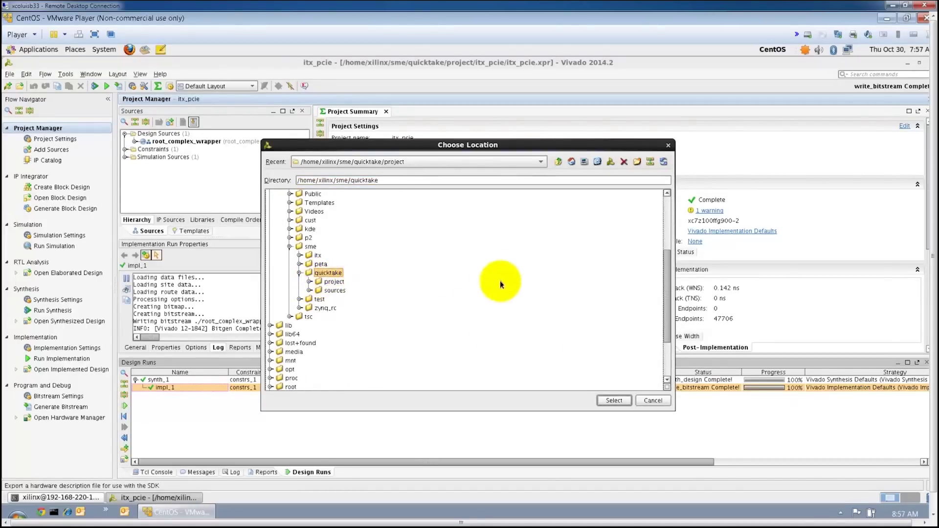
left_click(399, 180)
type("/petabuild")
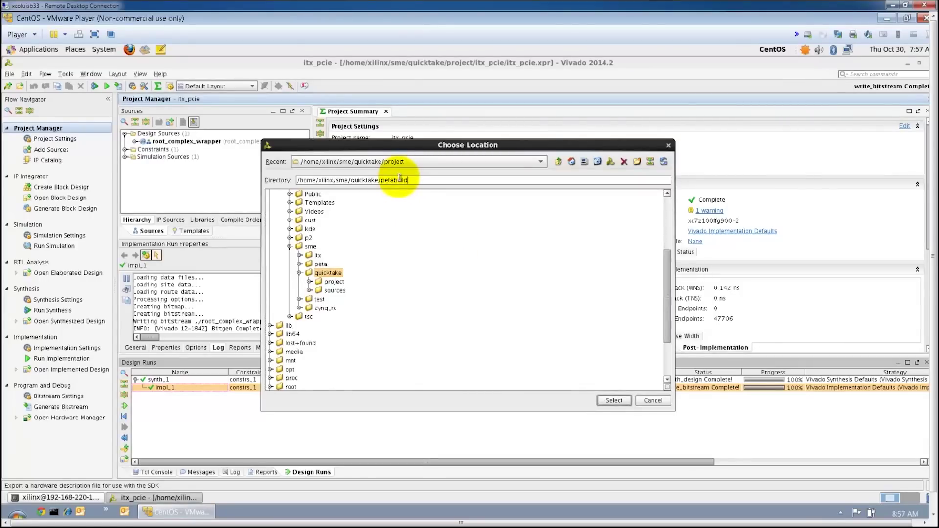
type("/hdf")
left_click(614, 401)
left_click(451, 298)
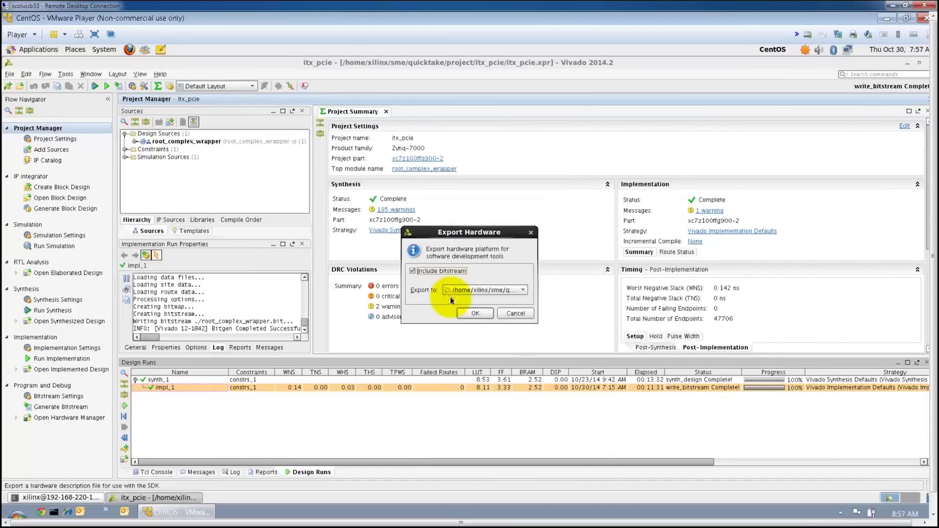
left_click(474, 313)
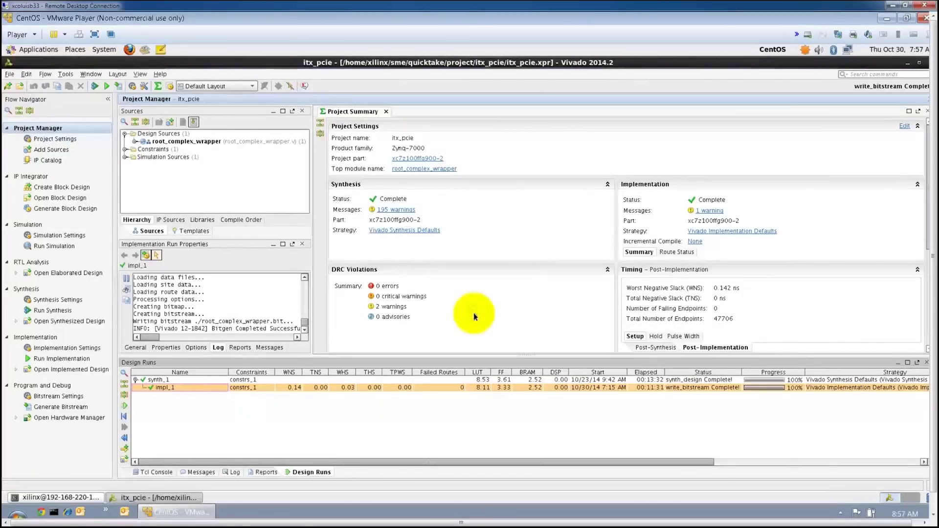
Check the Tcl console output of the hardware export and exit Vivado
left_click(152, 472)
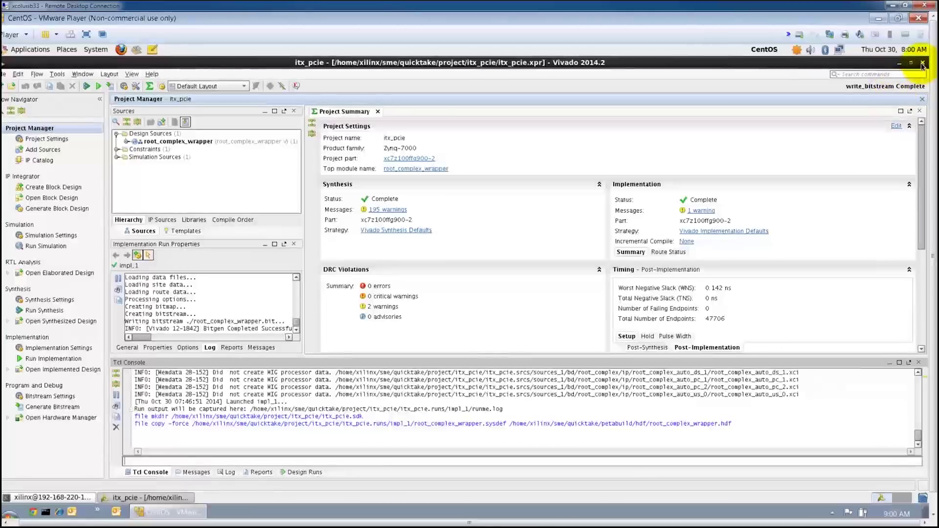
left_click(923, 62)
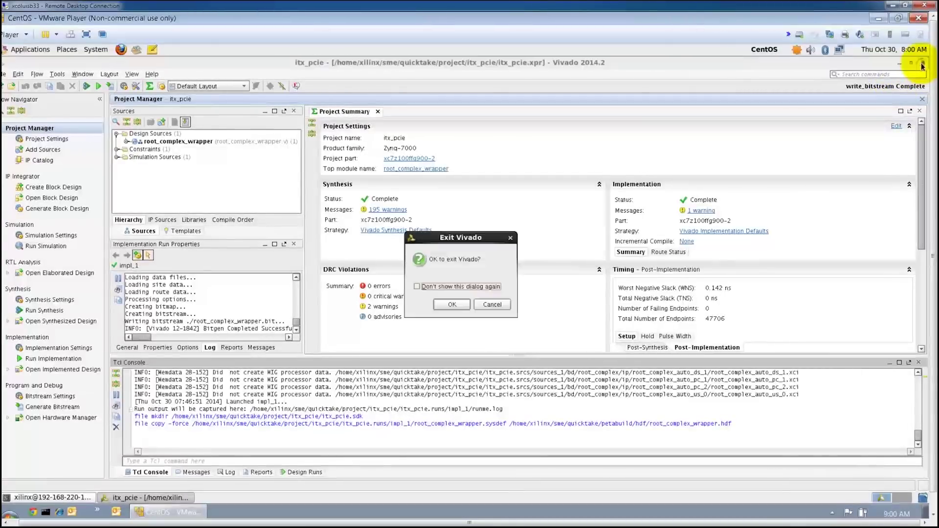
left_click(456, 306)
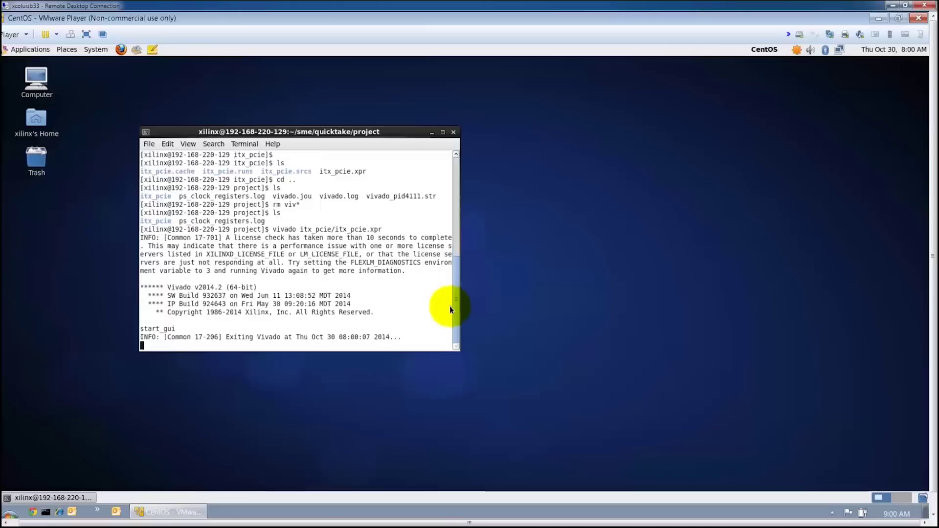
In the terminal, change to the quicktake/petabuild directory, list its contents and clear the screen
type("c")
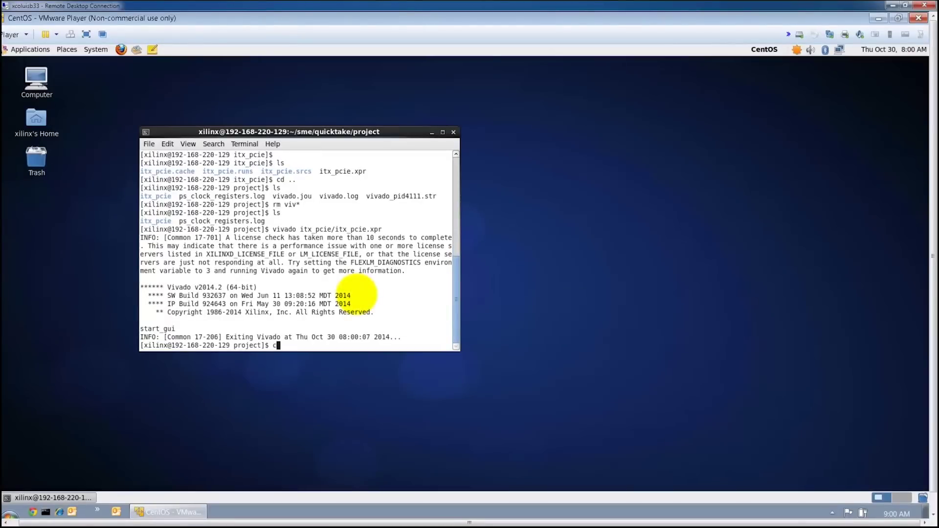
type("d ../")
key("Return")
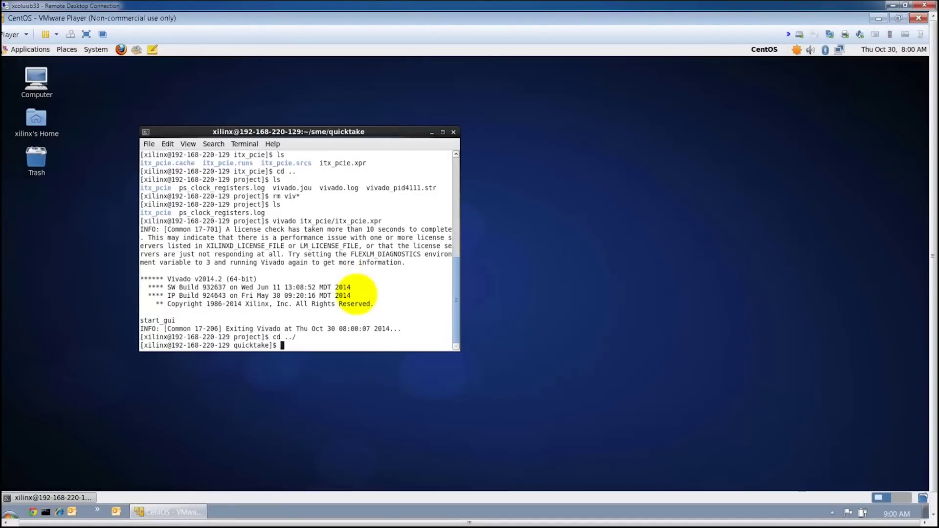
type("ls")
key("Return")
type("cd petabuild/")
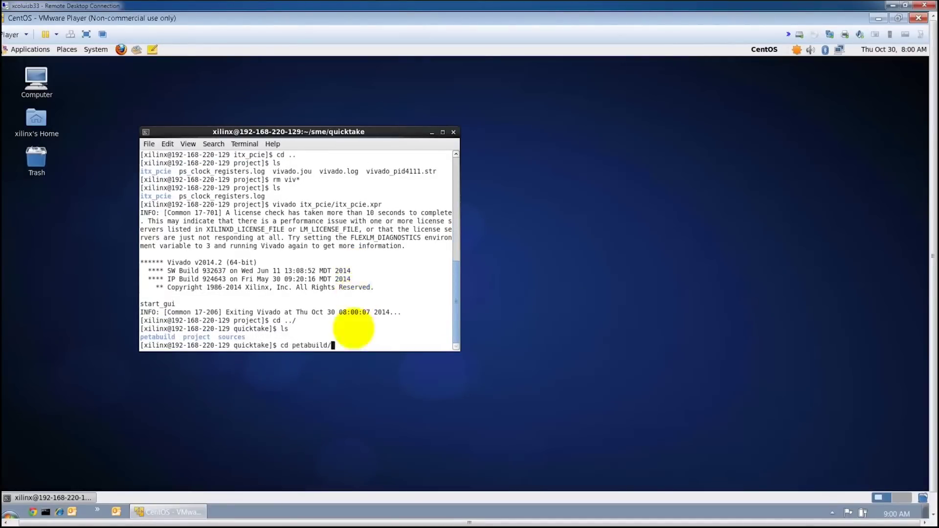
key("Return")
type("ls")
key("Return")
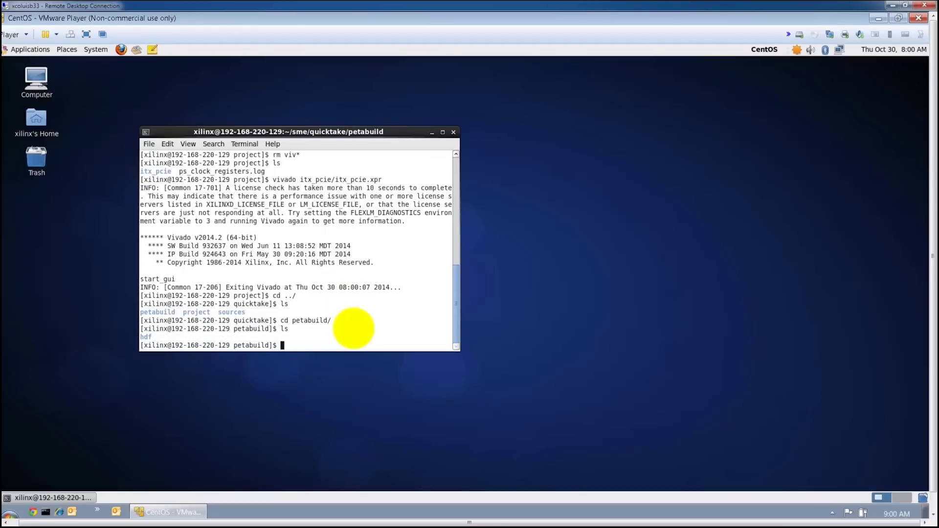
key("ctrl+l")
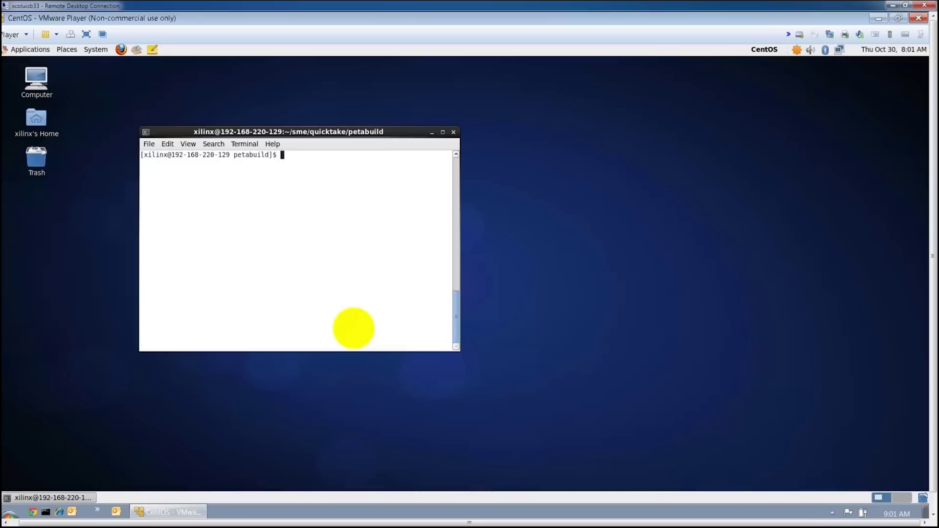
Create a directory named my_device_tree inside petabuild and change into it
type("mkdir my_device_tree")
key("Return")
type("cd my")
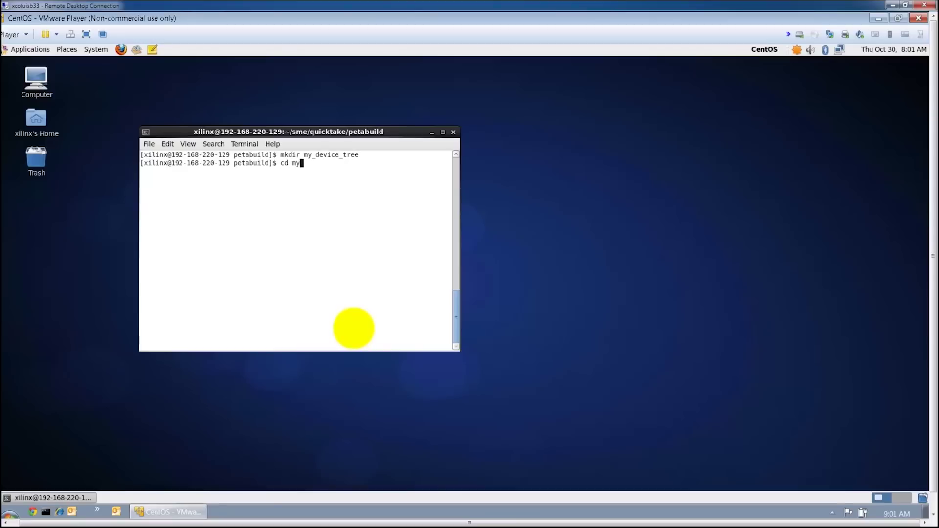
key("Tab")
key("Return")
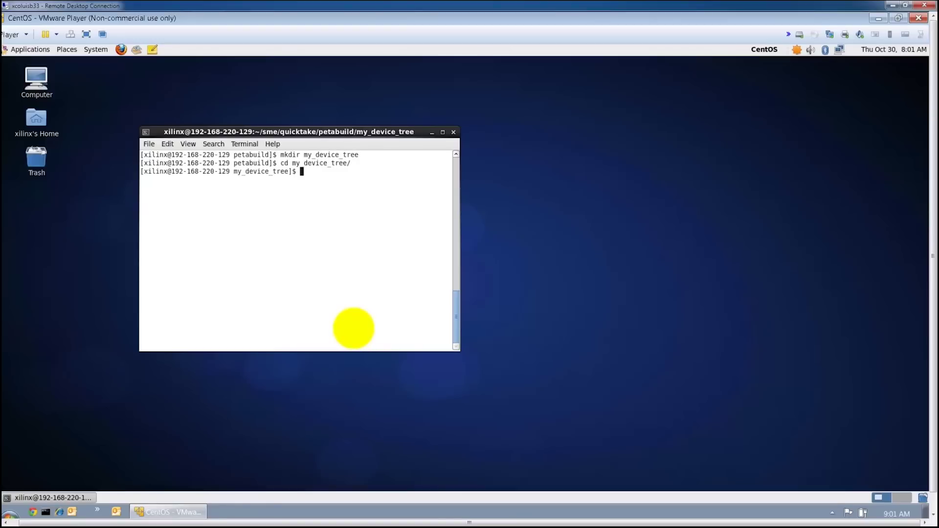
Create a directory named edk_user_repository inside my_device_tree, change into it and list its contents
type("mkdir edk_user_repository")
key("Return")
type("ls")
key("Return")
type("cd e")
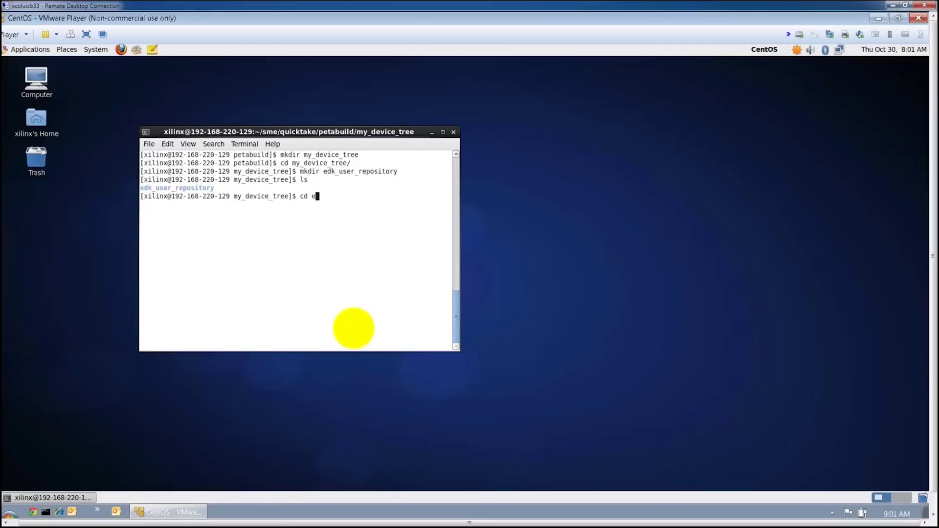
key("Tab")
key("Return")
type("ls")
key("Return")
type("git ")
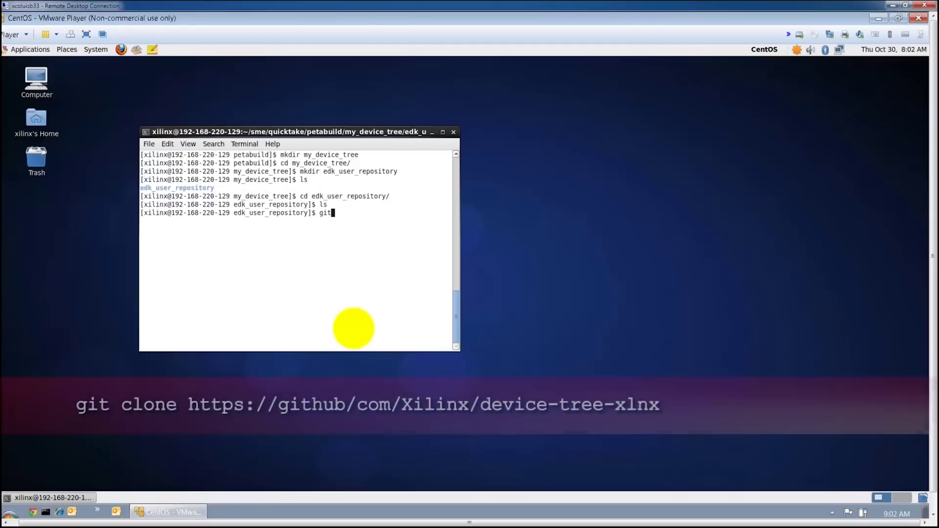
type("c")
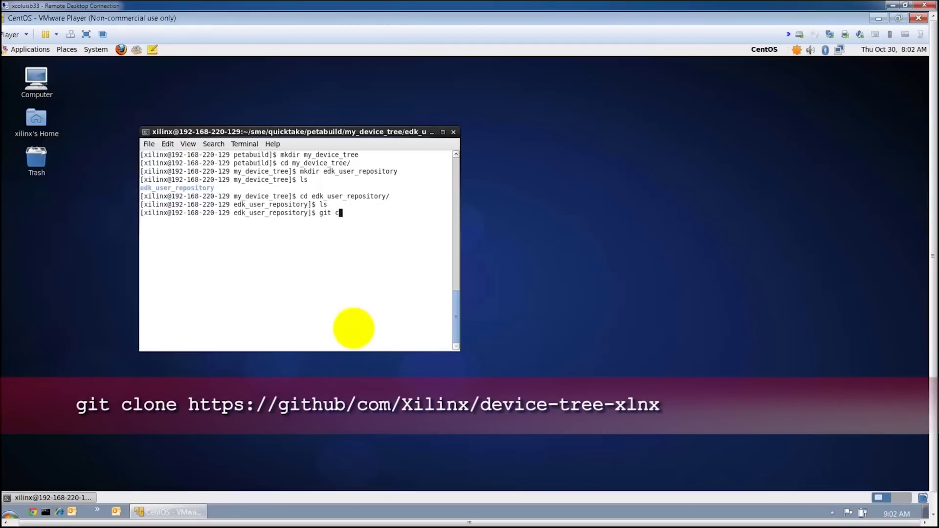
type("lone https://github.com/Xilinx/device-tree-xlnx")
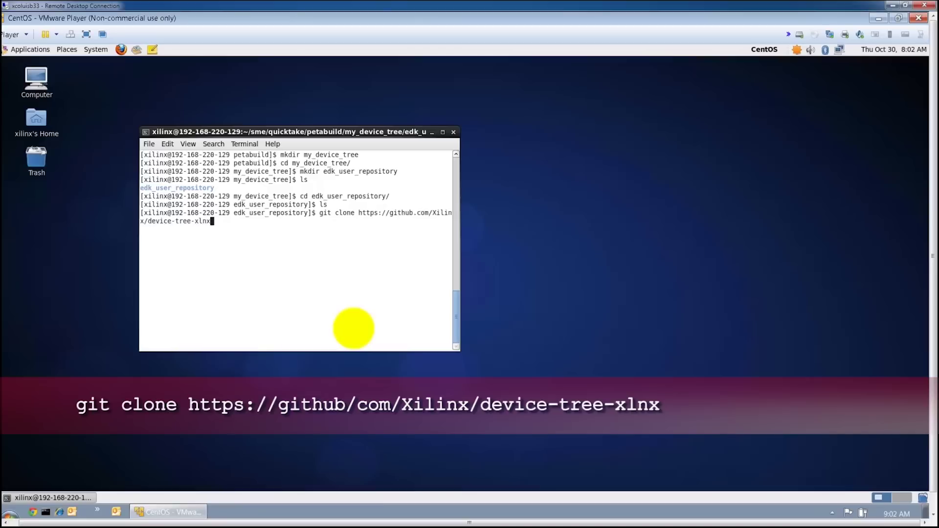
key("Return")
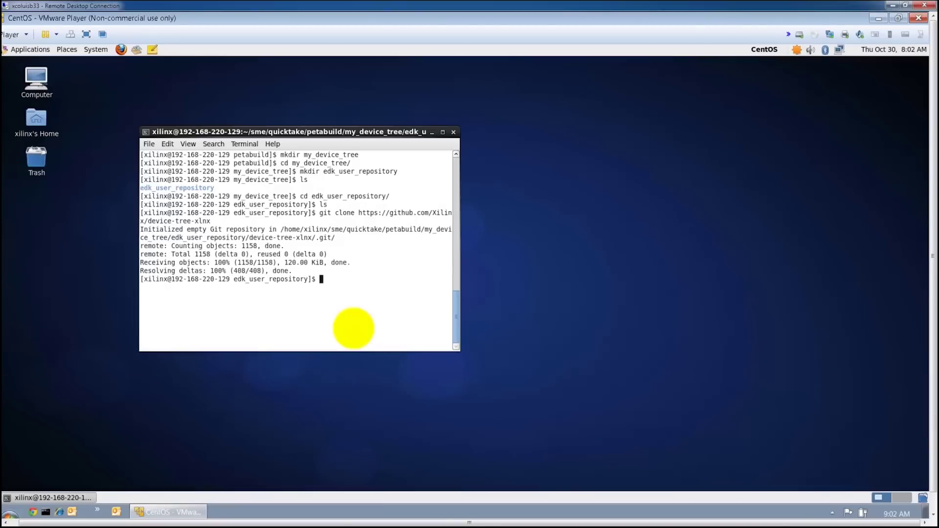
Change into device-tree-xlnx and check out the Git tag refs/tags/xilinx-v2014.2.01
type("cd d")
key("Tab")
key("Return")
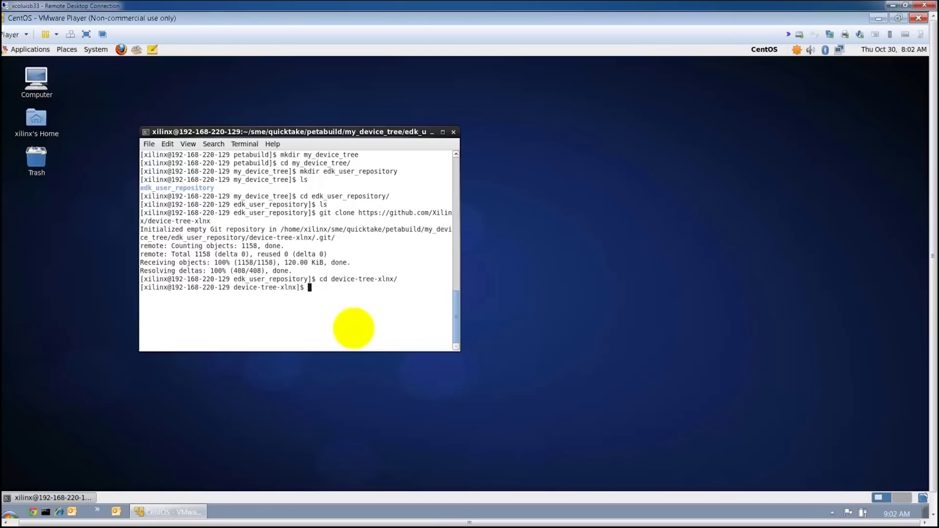
type("git ")
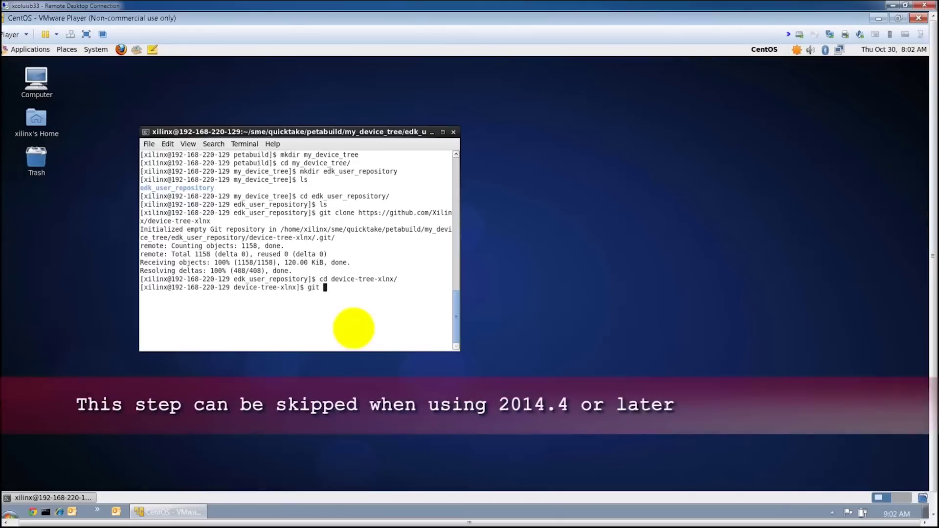
type("checkout refs/ta")
key("Tab")
type(".2.01")
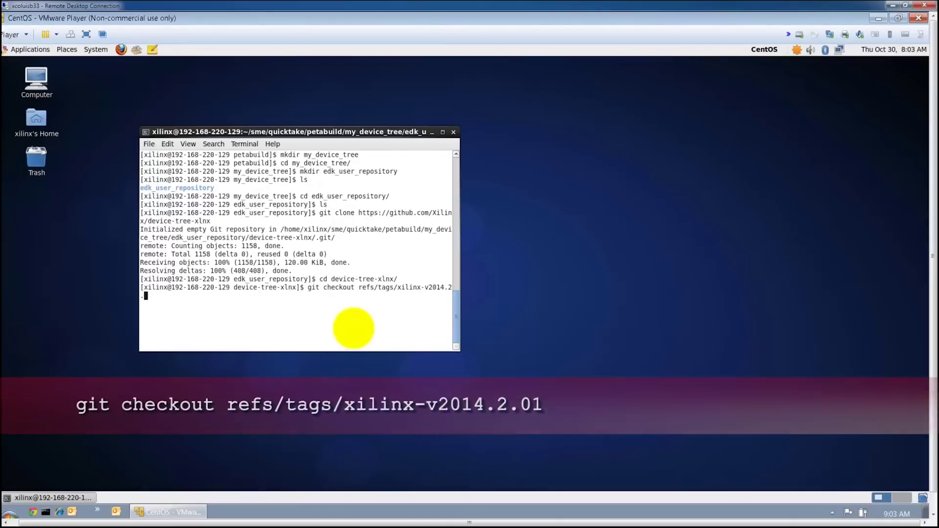
key("Return")
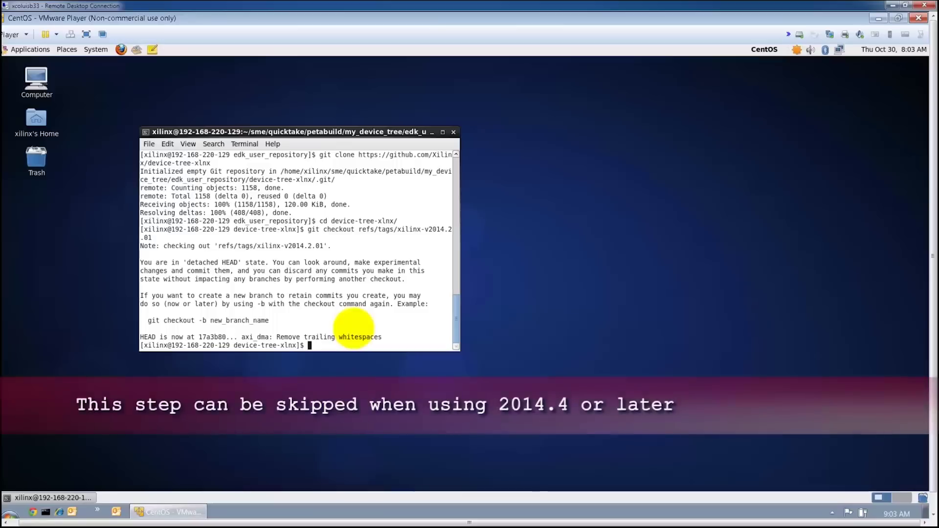
Go back up to my_device_tree, print the working directory and move up to petabuild
type("cd ../../")
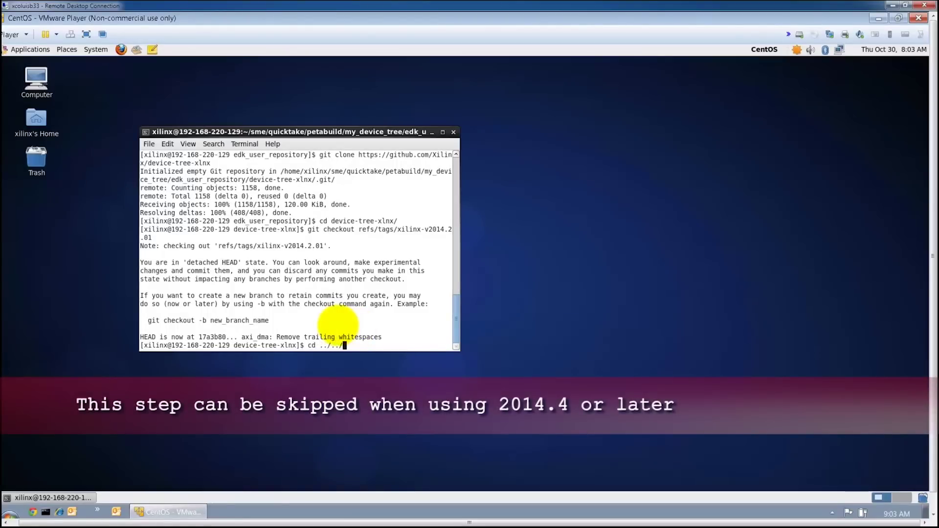
key("Return")
type("l")
key("BackSpace")
type("pwd")
key("Return")
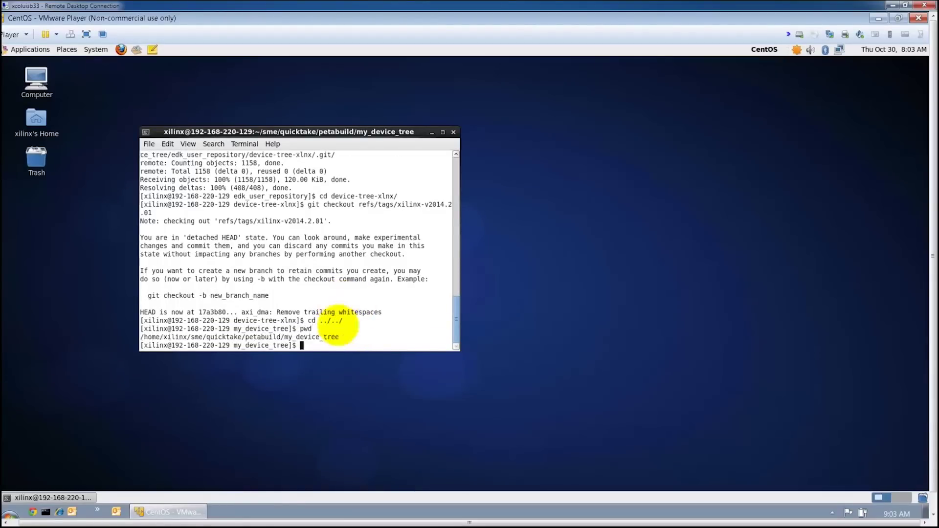
type("cd ../")
key("Return")
Set up the PetaLinux environment by sourcing /opt/pkg/petalinux-v2014.2-final/settings.sh
type("sourc")
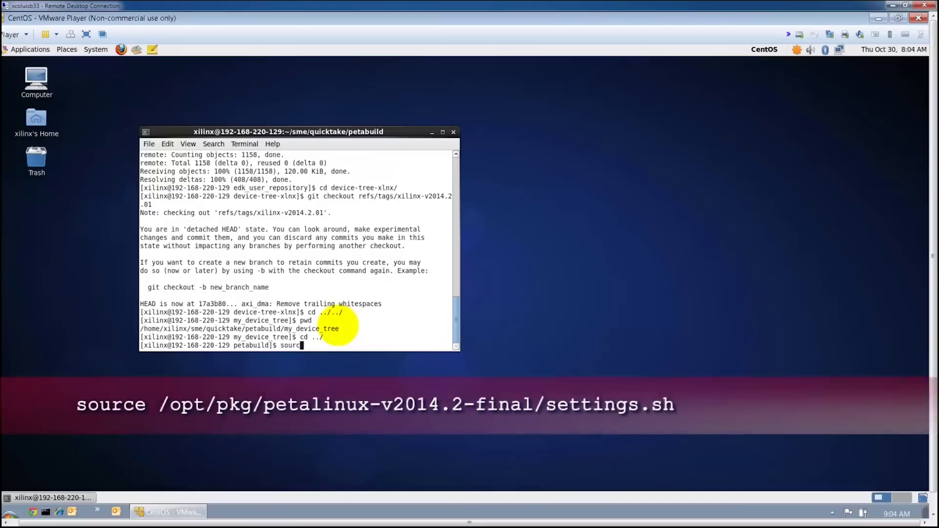
type("e /opt/pkg/petalinux-v2014.2-final/")
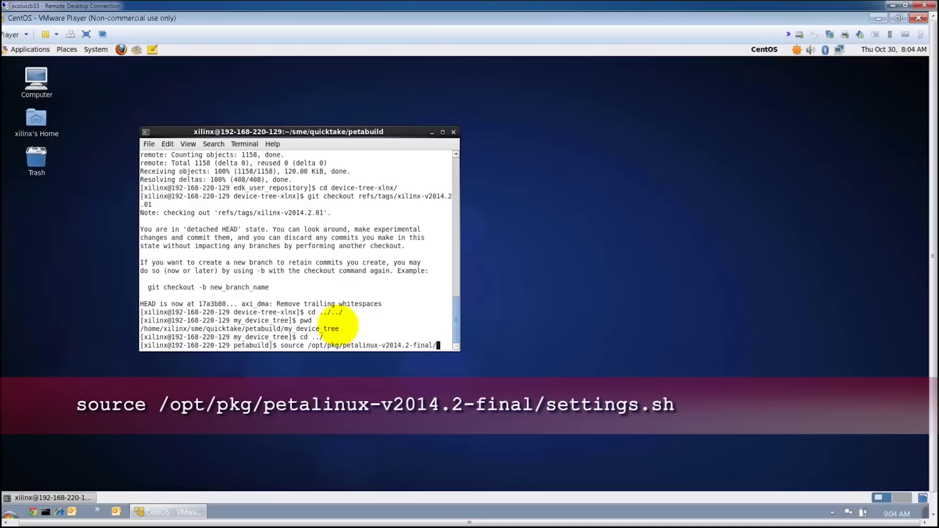
type("settings.")
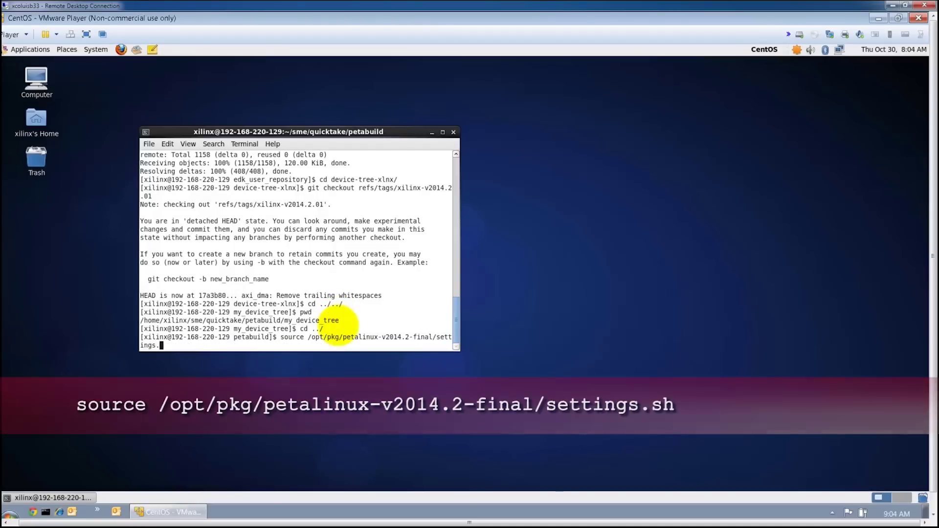
type("sh")
key("Return")
Create a PetaLinux project named pcie_root with petalinux-create -t project and change into its directory
type("peta")
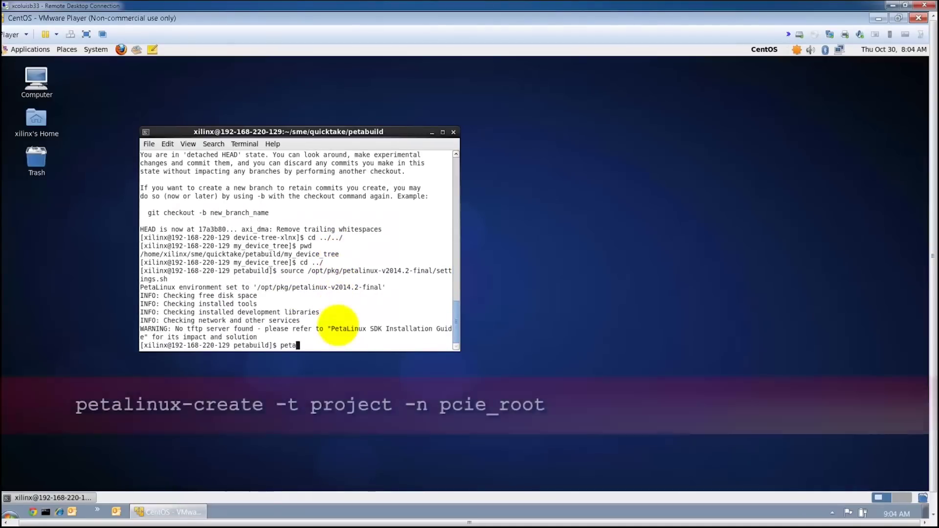
type("linux-create -t project")
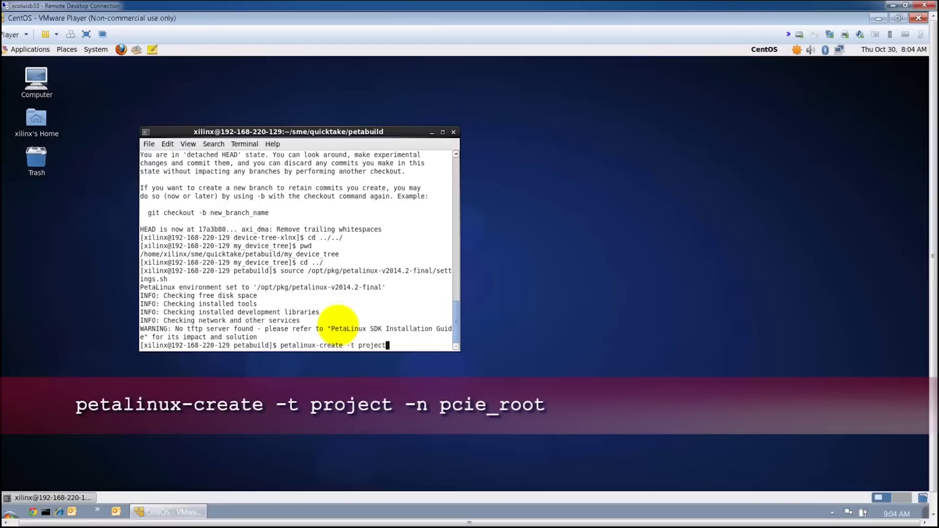
type(" -n")
type(" pcie_roo")
type("t")
key("Return")
type("cd p")
key("Tab")
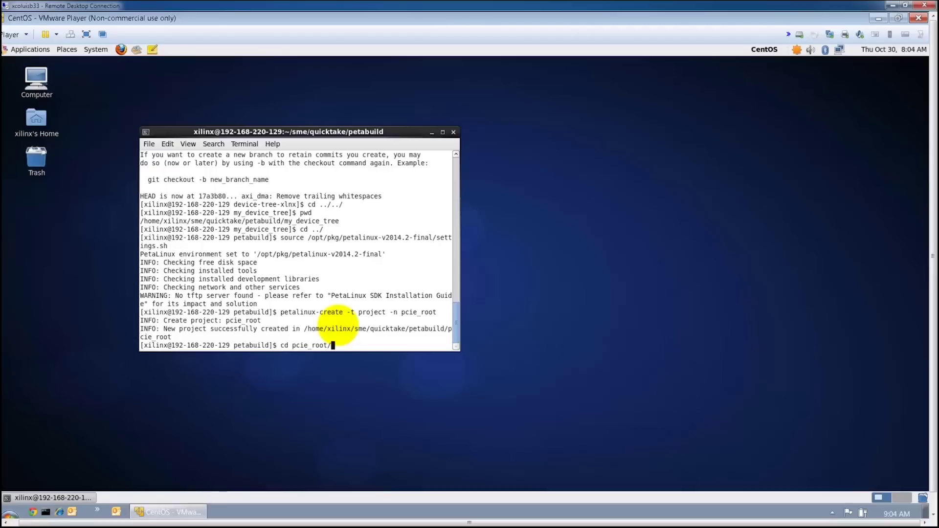
key("Return")
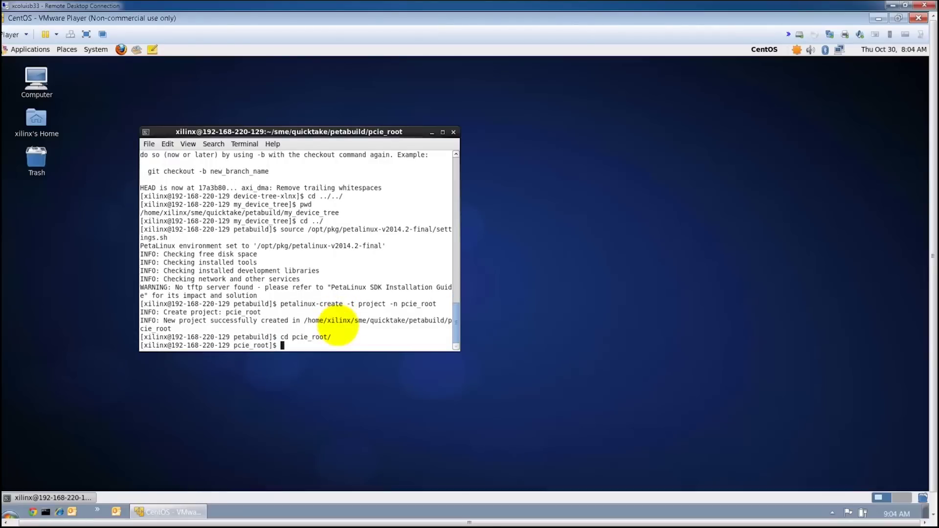
Run petalinux-config with the hardware description from ../hdf/ and ../my_device_tree/ prepended to the search path
type("petalinux-config --get-")
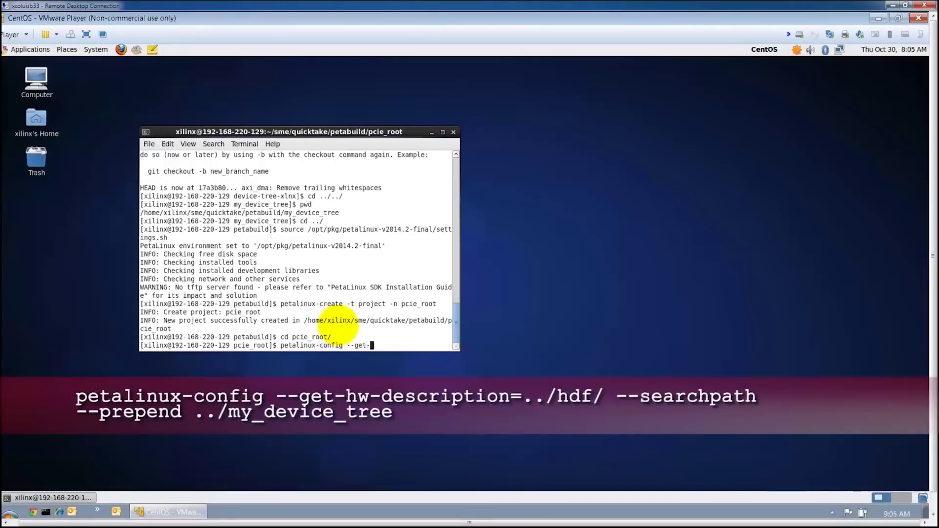
type("hw-description=../hdf/ --searchpath --prepend ../my_device_tree/")
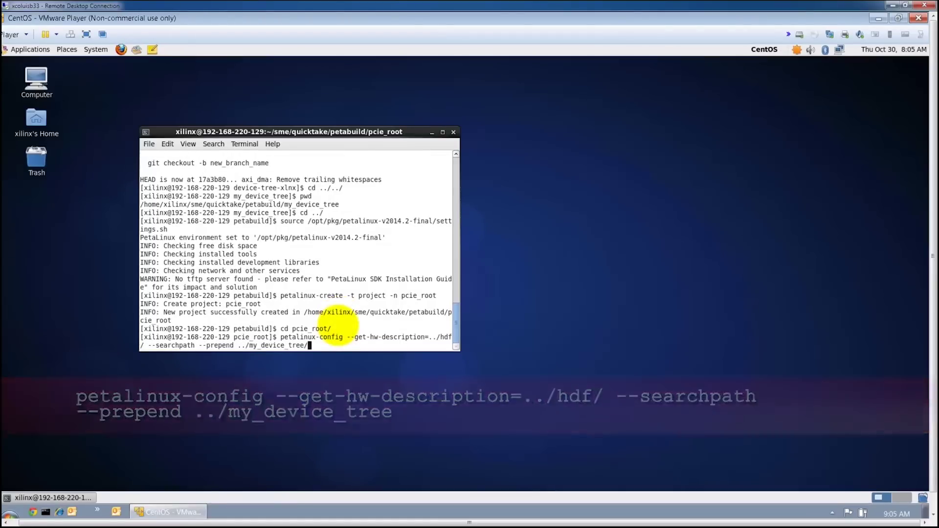
key("Return")
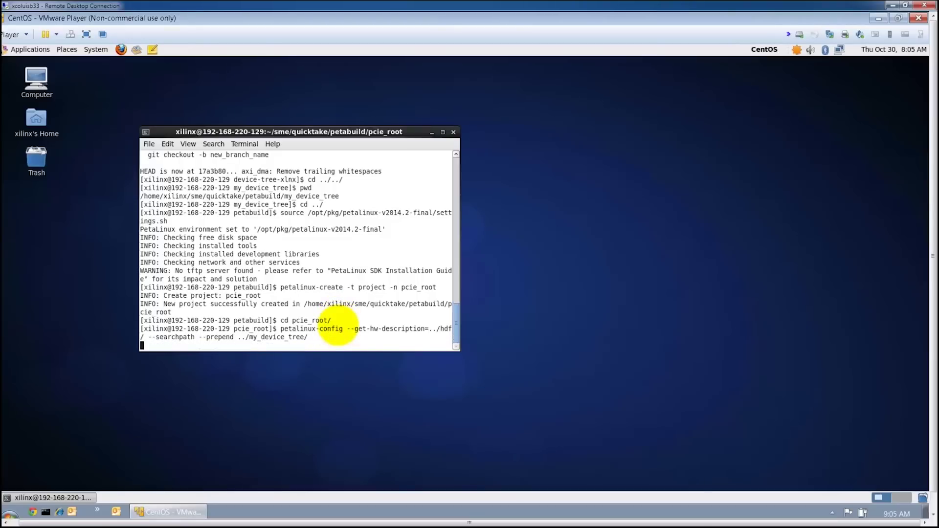
Enable the Advanced bootable images storage Settings in Subsystem AUTO Hardware Settings and open them
key("Down")
key("Down")
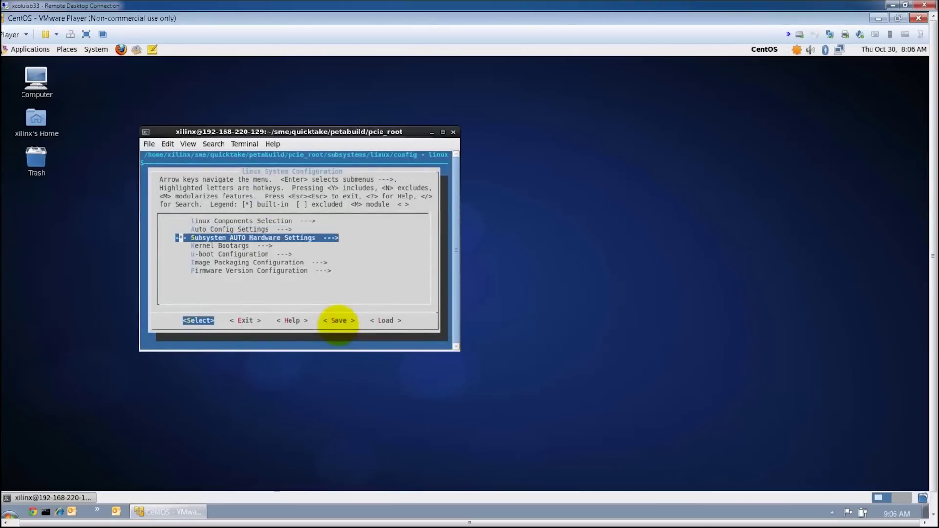
key("Return")
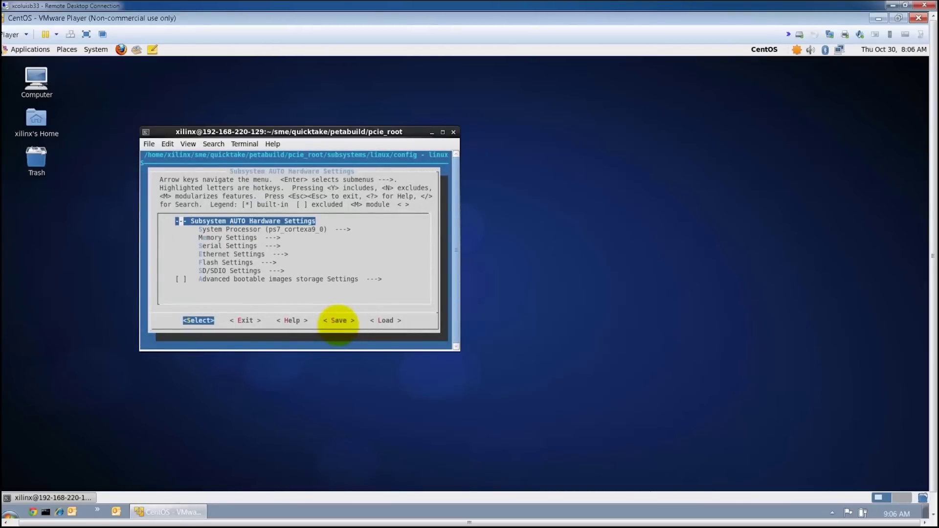
key("Down")
key("Down")
key("Down")
key("Down")
key("Down")
key("Down")
key("Down")
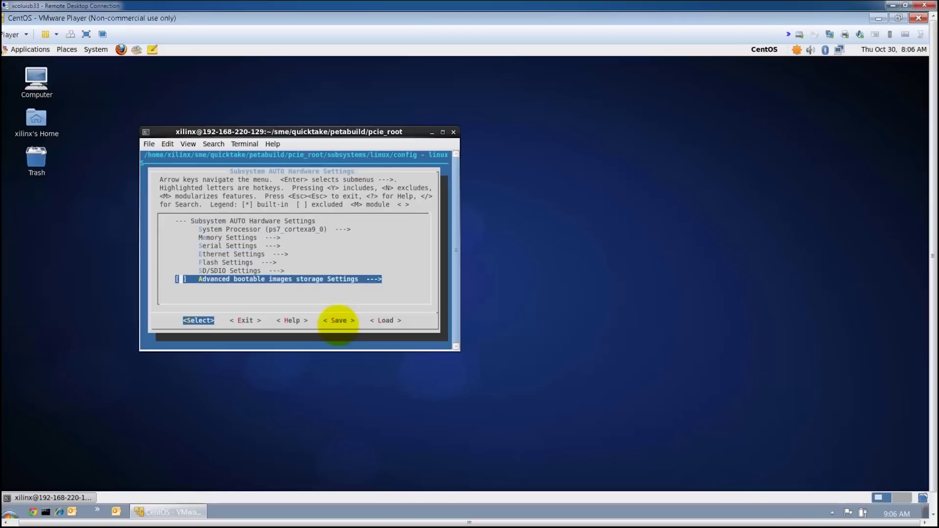
key("Return")
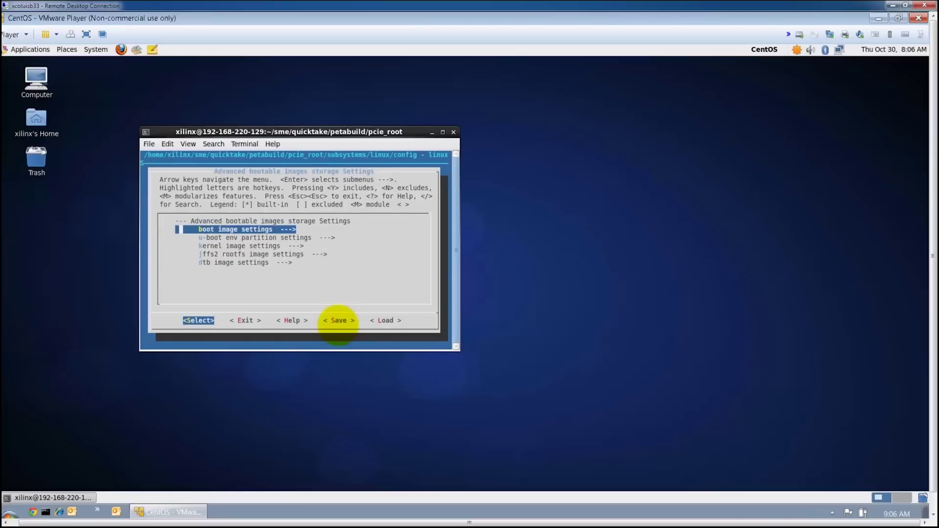
Set the boot image storage media to primary sd
key("Return")
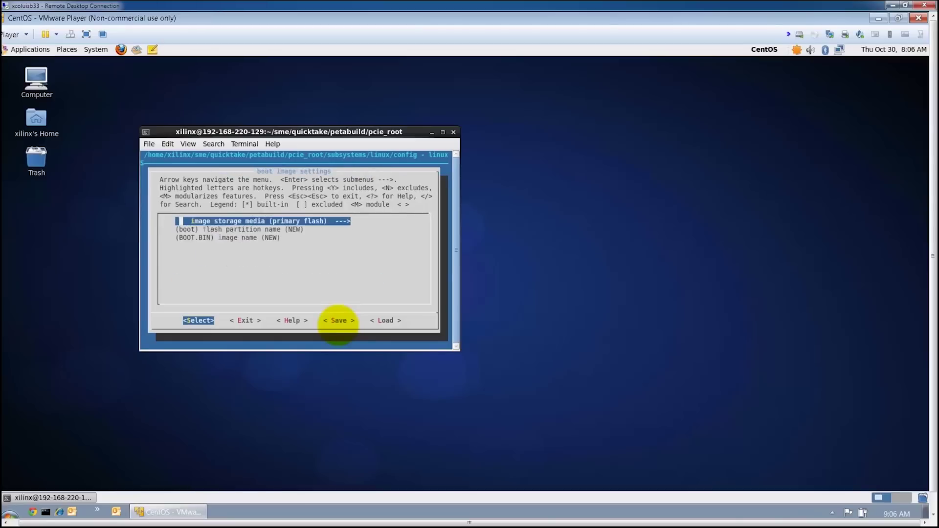
key("Return")
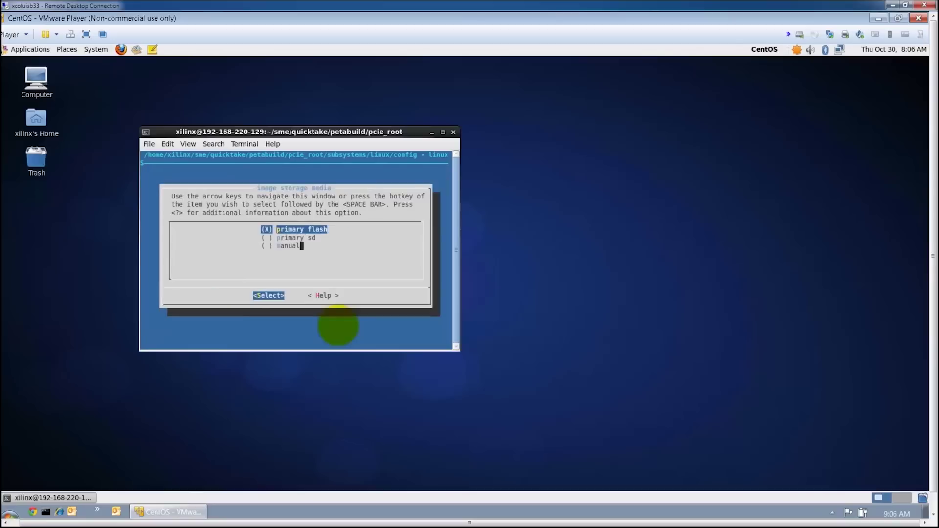
key("Down")
key("Return")
key("Escape")
key("Escape")
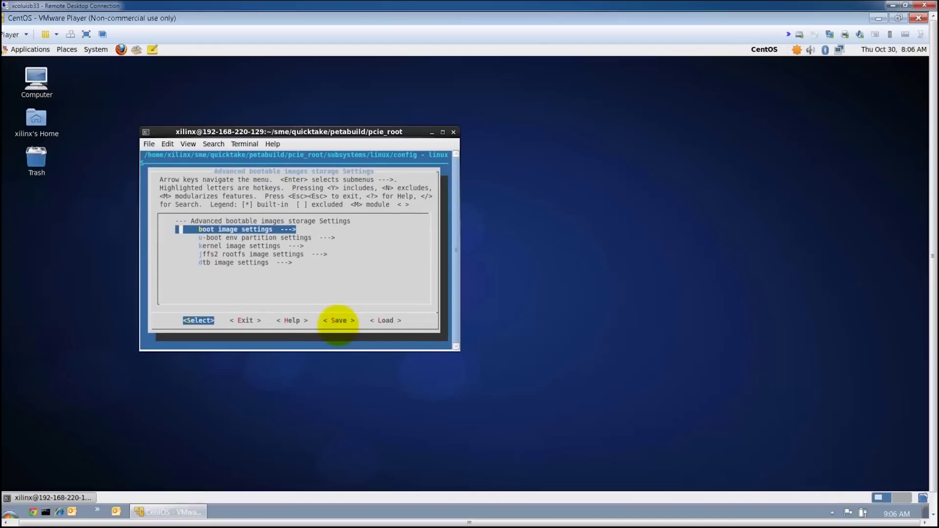
Set the kernel image storage media to primary sd
key("Down")
key("Down")
key("Return")
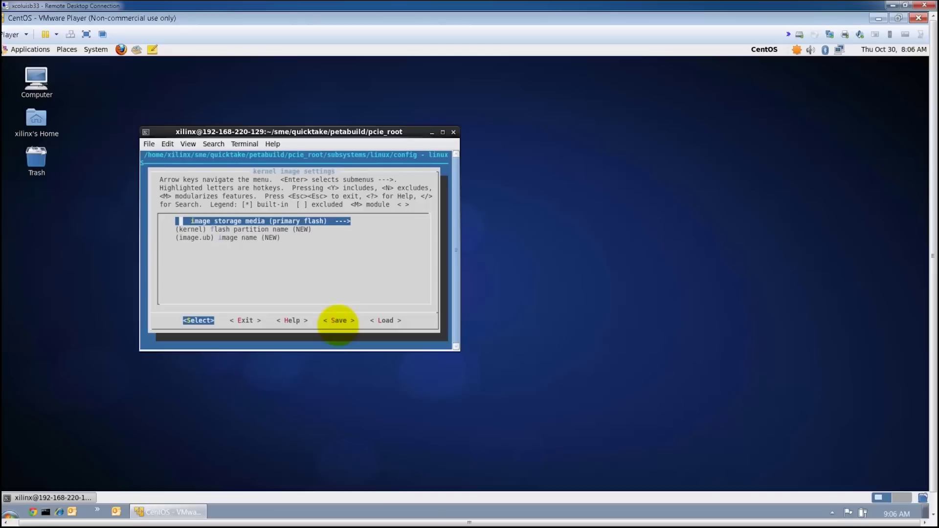
key("Return")
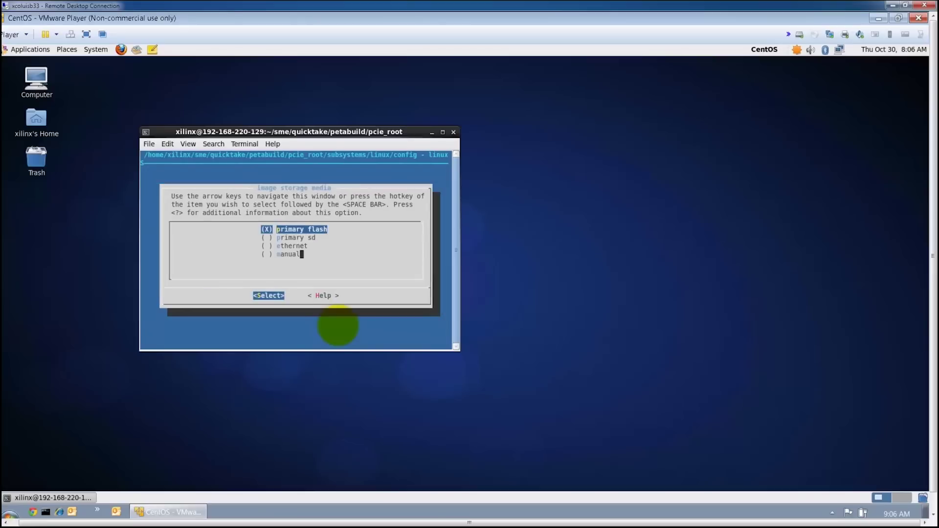
key("Down")
key("Return")
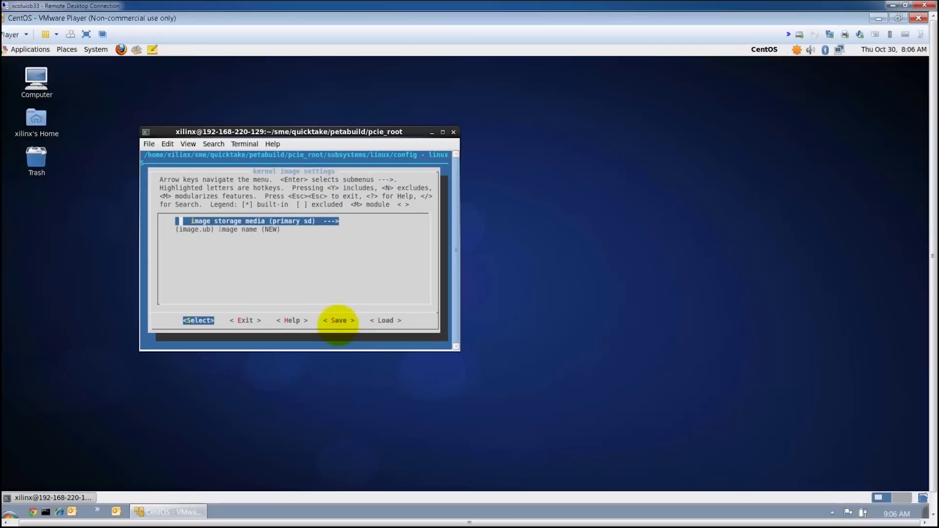
key("Escape")
key("Escape")
Exit the Linux system configuration and save the new settings
key("Escape")
key("Escape")
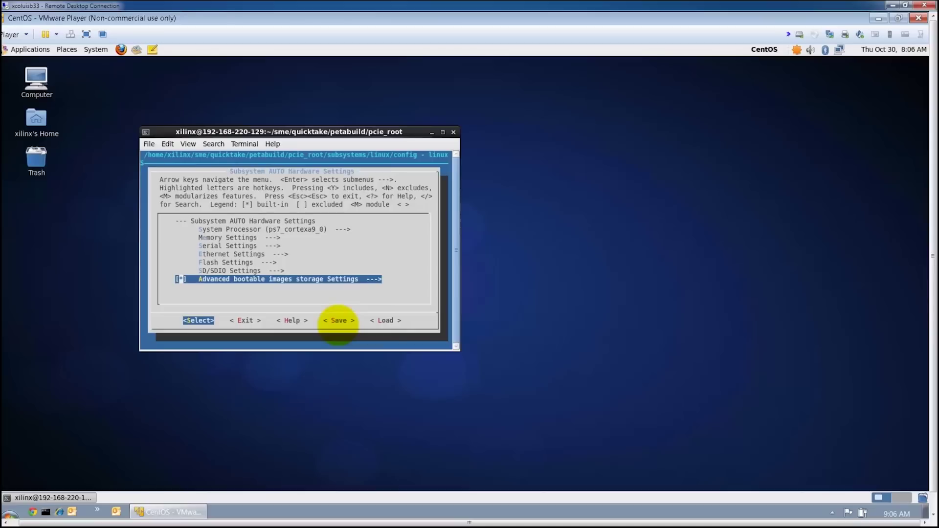
key("Escape")
key("Escape")
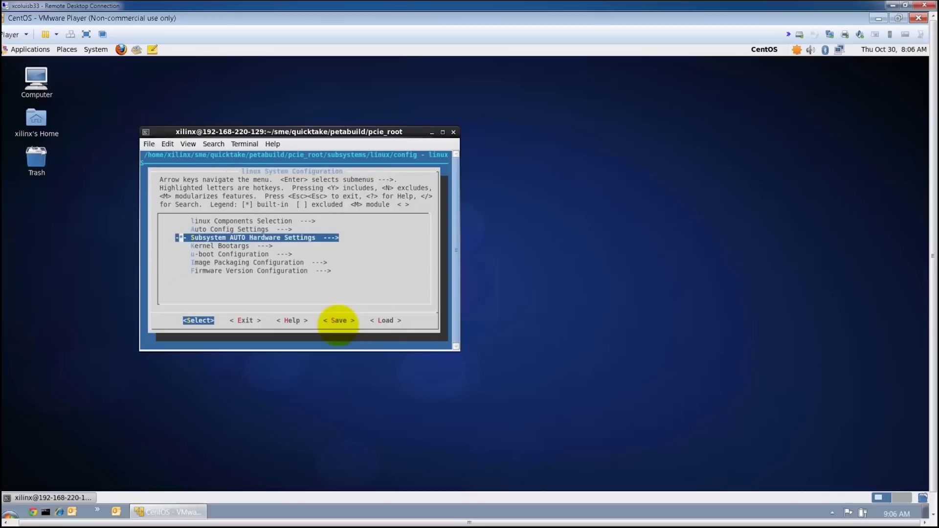
key("Escape")
key("Escape")
key("Return")
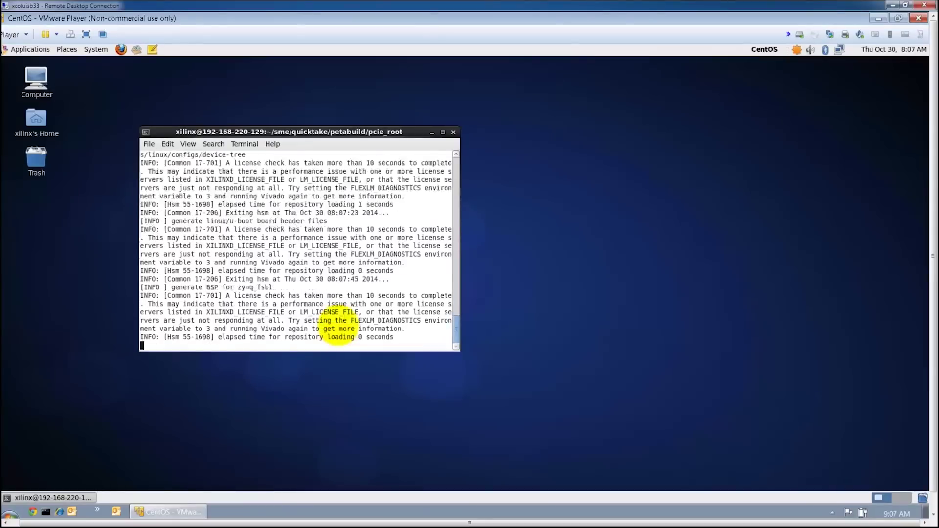
Run petalinux-config -c rootfs and enable the pciutils package under Filesystem Packages, console/utils
type("petalinux-config -c rootfs")
key("Return")
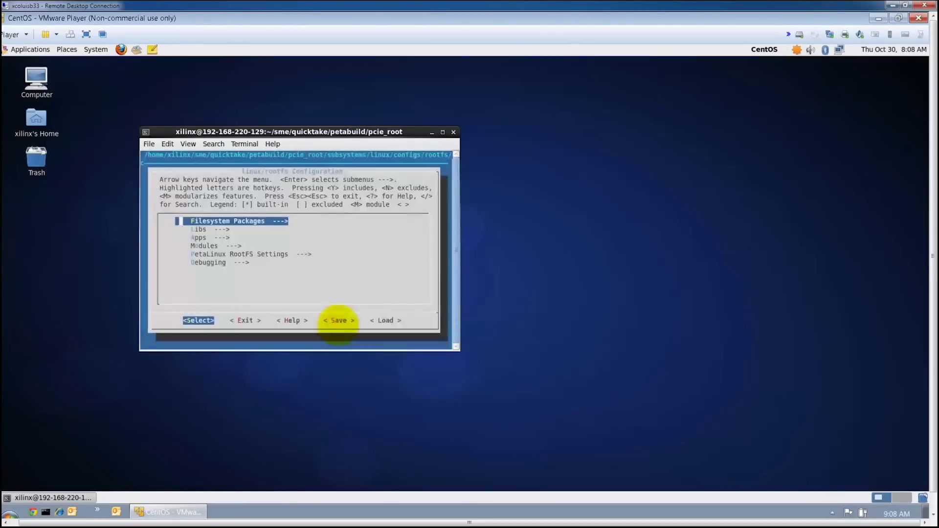
key("Return")
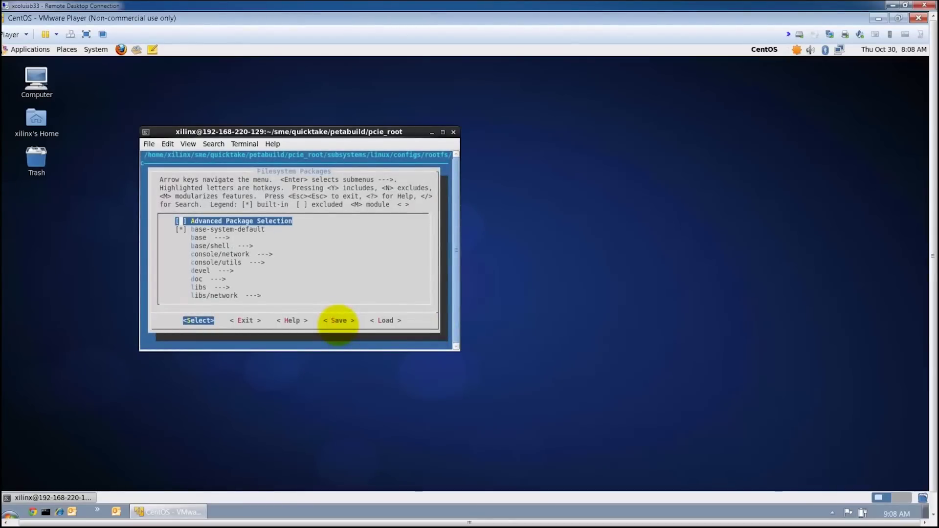
key("Down")
key("Down")
key("Down")
key("Down")
key("Down")
key("Return")
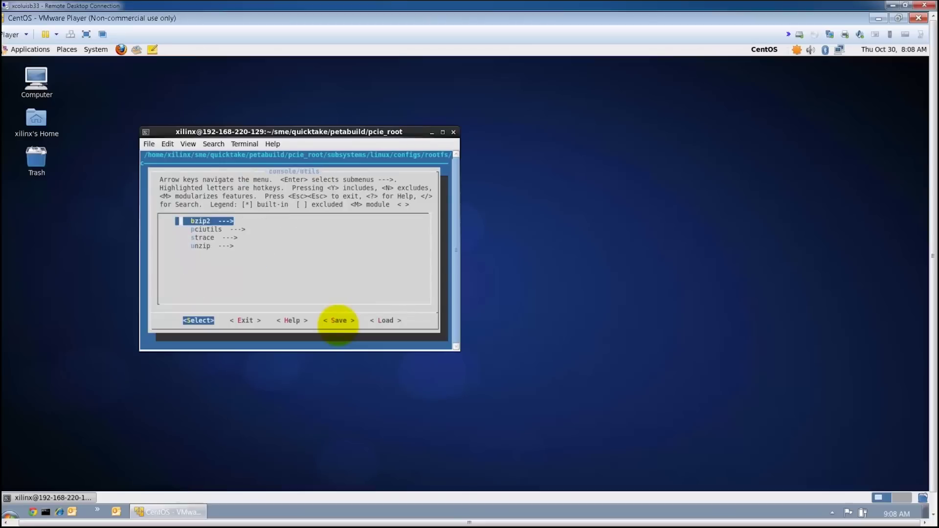
key("Down")
key("Return")
key("Down")
key("y")
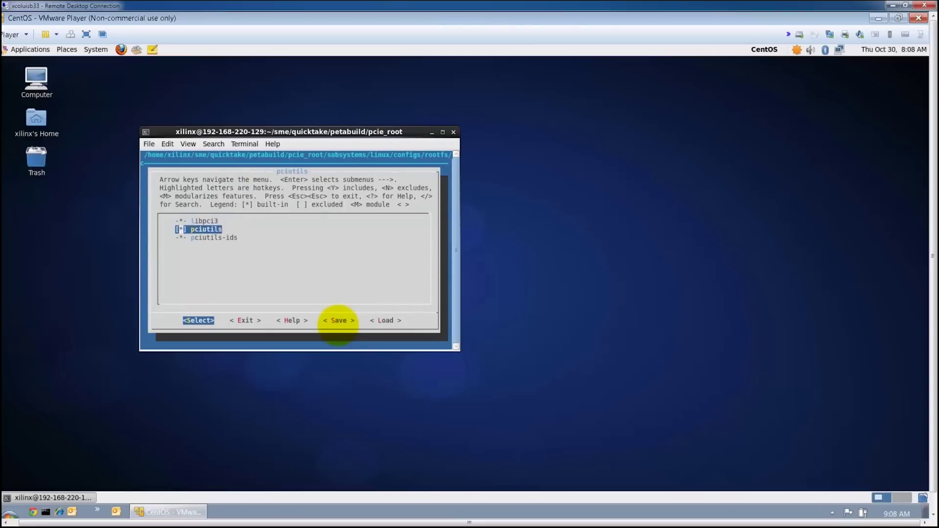
Exit the root filesystem configuration and save it
key("Escape")
key("Escape")
key("Escape")
key("Escape")
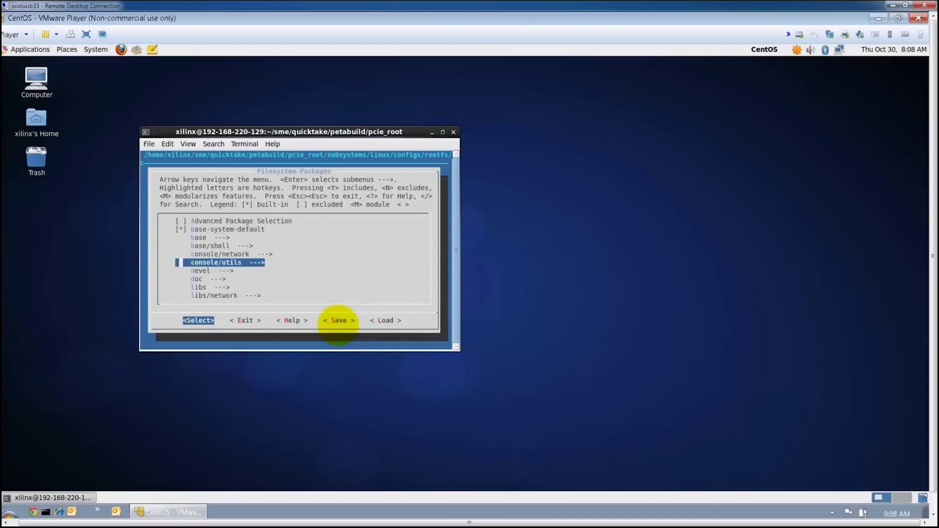
key("Escape")
key("Escape")
key("Escape")
key("Escape")
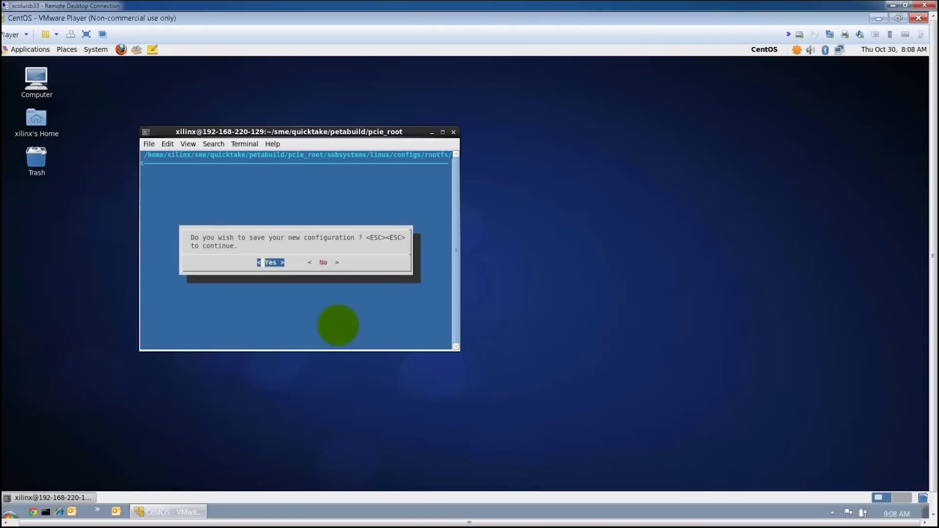
key("Return")
Run petalinux-config -c kernel and open the Device Drivers settings of the kernel configuration
type("petalinux-config -c kernel")
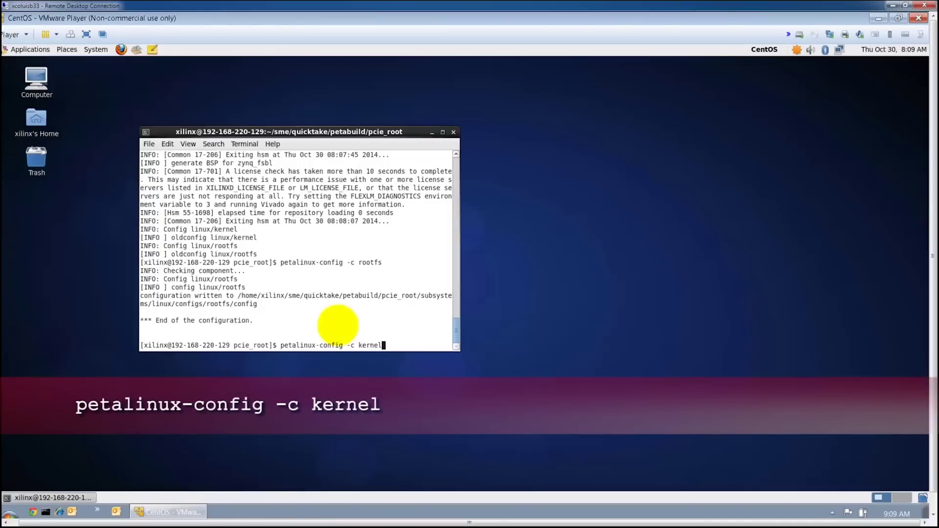
key("Return")
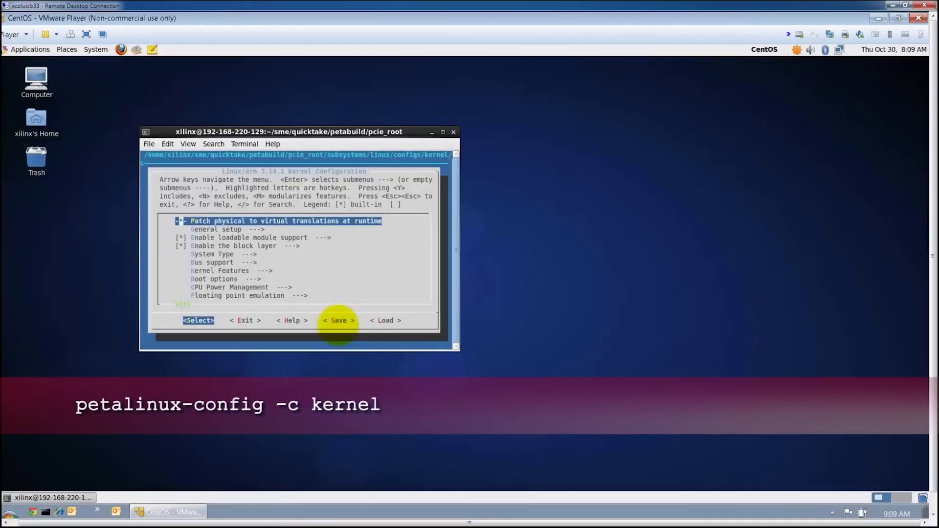
key("Down")
key("Down")
key("Down")
key("Down")
key("Down")
key("Down")
key("Down")
key("Down")
key("Down")
key("Down")
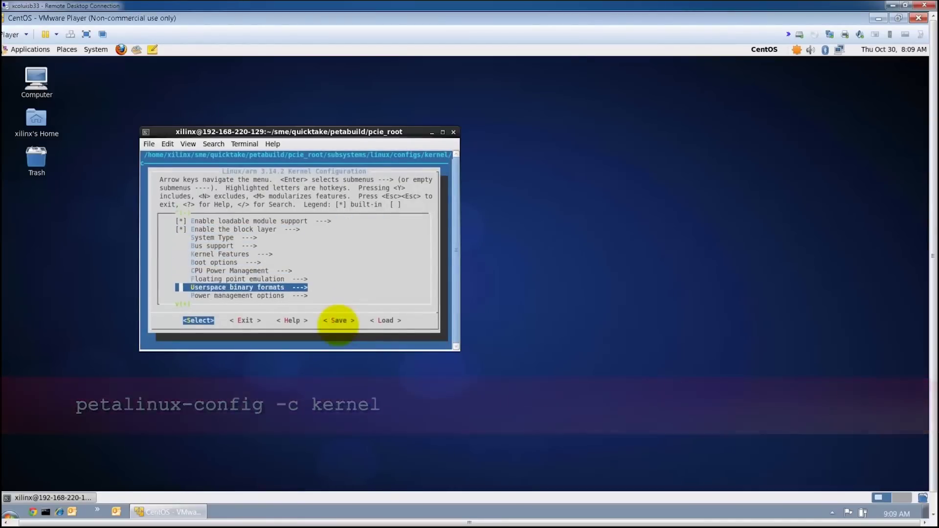
key("Down")
key("Down")
key("Down")
key("Return")
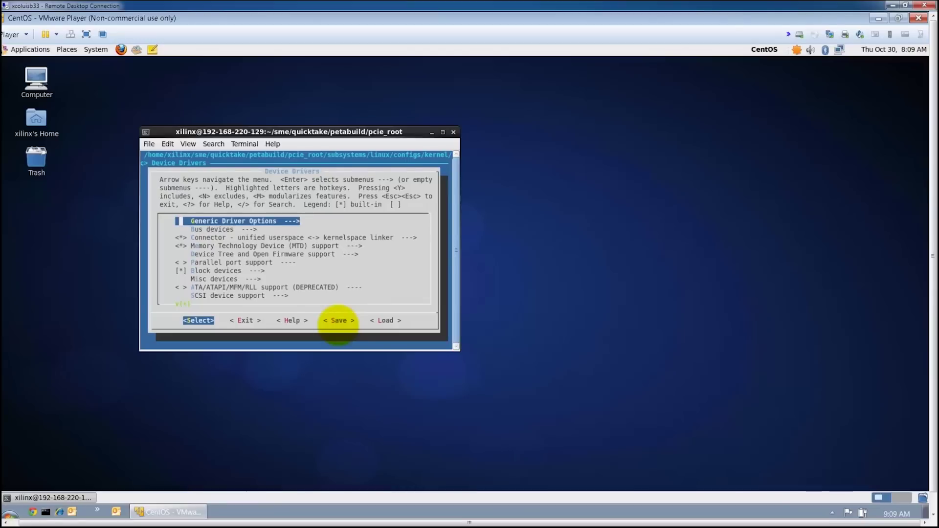
Open the USB support settings within the kernel's Device Drivers
key("Down")
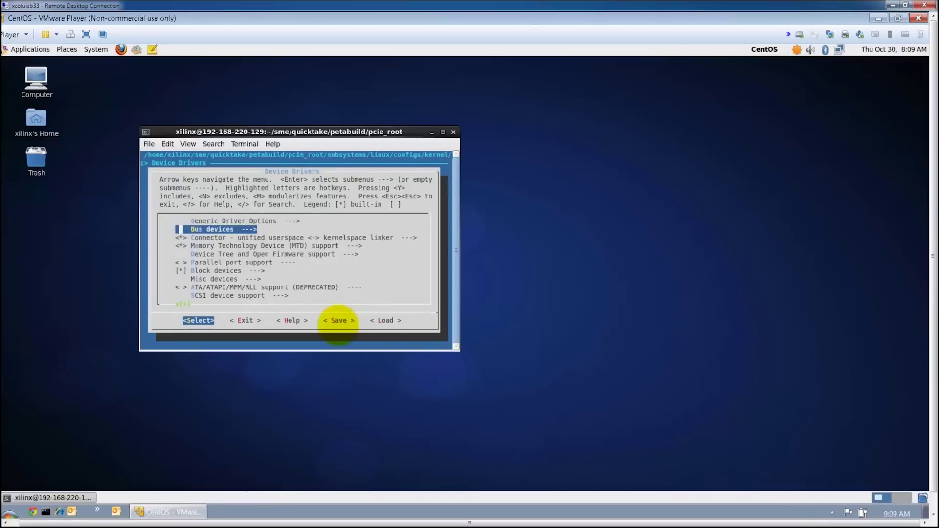
key("Down")
key("Down")
key("Down")
key("Down")
key("Down")
key("Down")
key("Down")
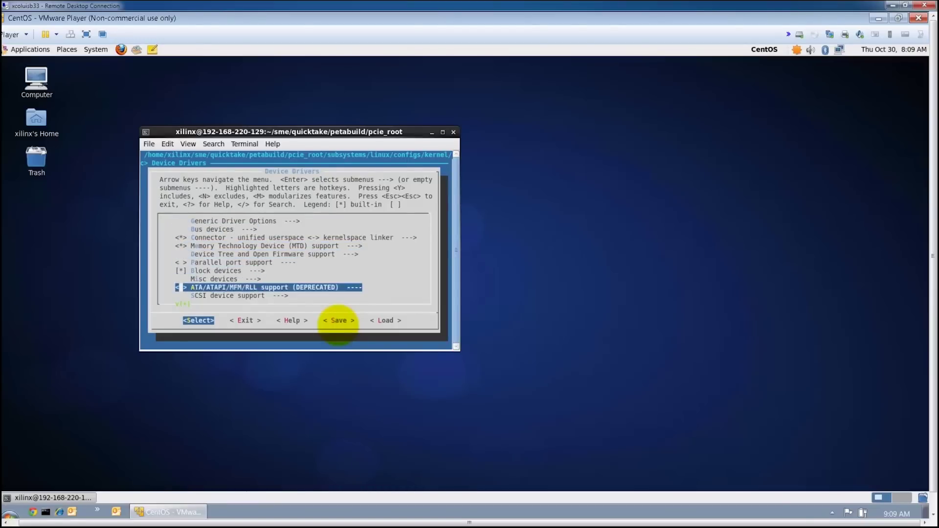
key("Down")
key("Down")
key("Down")
key("Down")
key("Down")
key("Down")
key("Down")
key("Down")
key("Down")
key("Down")
key("Down")
key("Down")
key("Down")
key("Down")
key("Down")
key("Down")
key("Down")
key("Down")
key("Down")
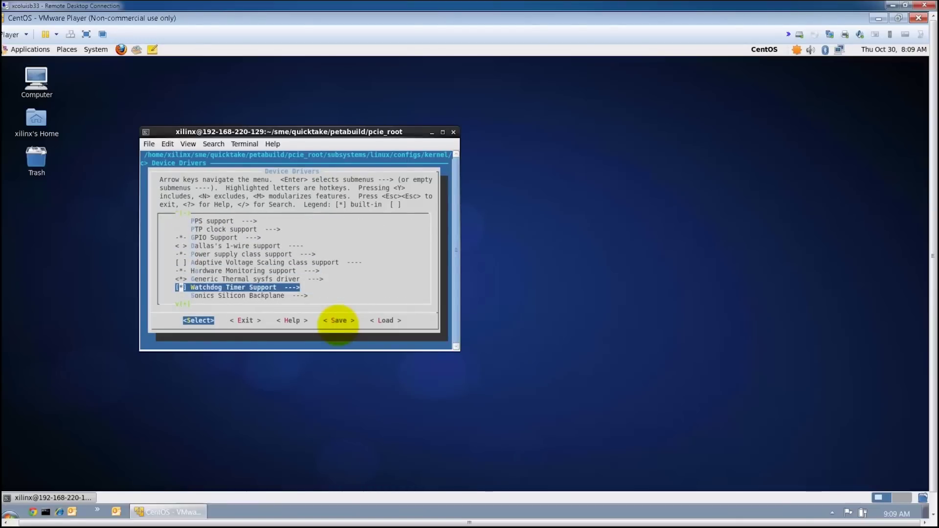
key("Down")
key("Down")
key("Down")
key("Down")
key("Down")
key("Down")
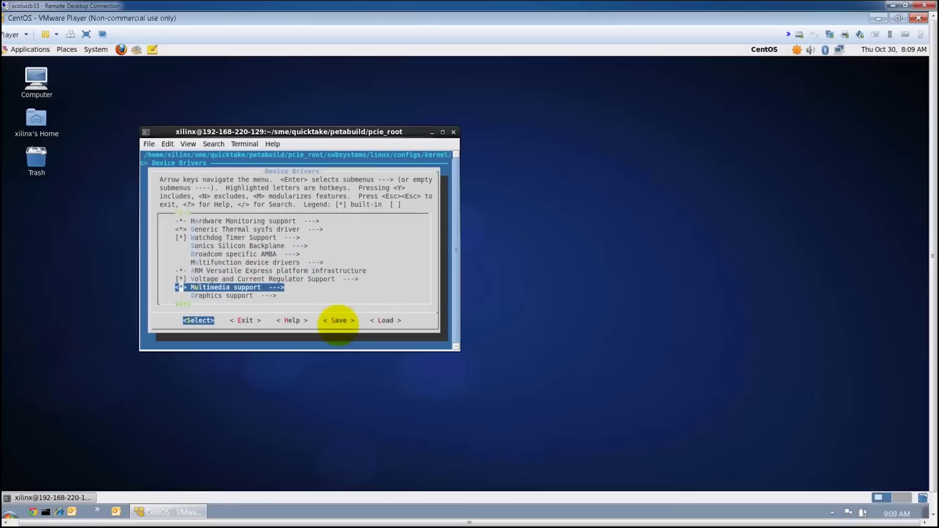
key("Down")
key("Down")
key("Down")
key("Down")
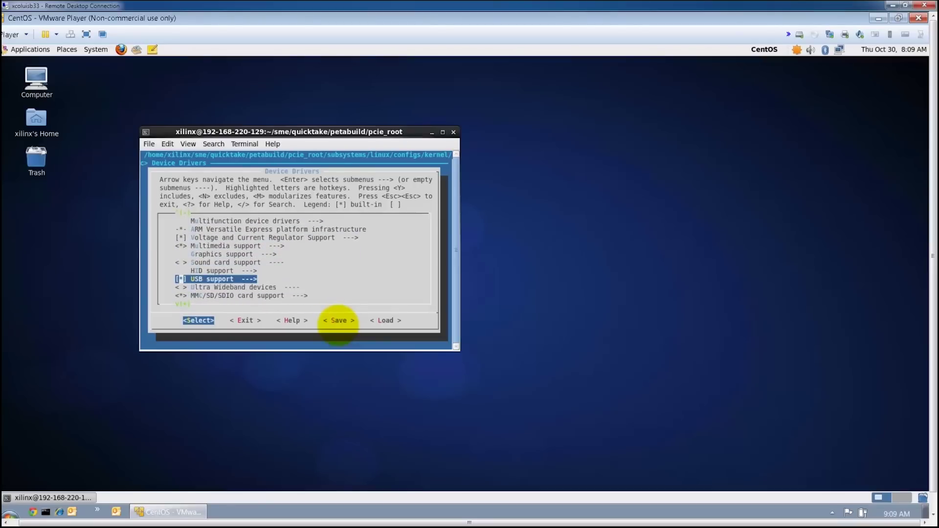
key("Return")
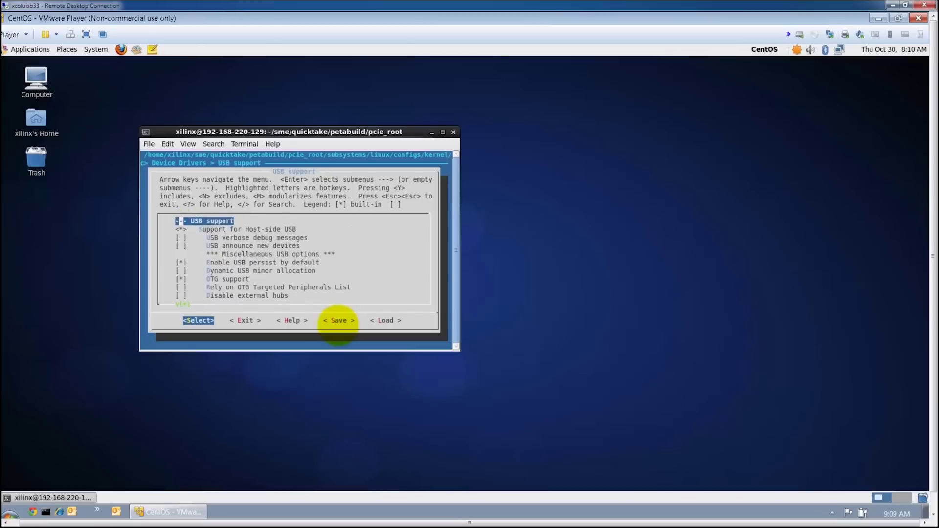
Enable xHCI HCD (USB 3.0) support among the USB host controller drivers of the kernel configuration
key("Down")
key("Down")
key("Down")
key("Down")
key("Down")
key("Down")
key("Down")
key("Down")
key("Down")
key("Down")
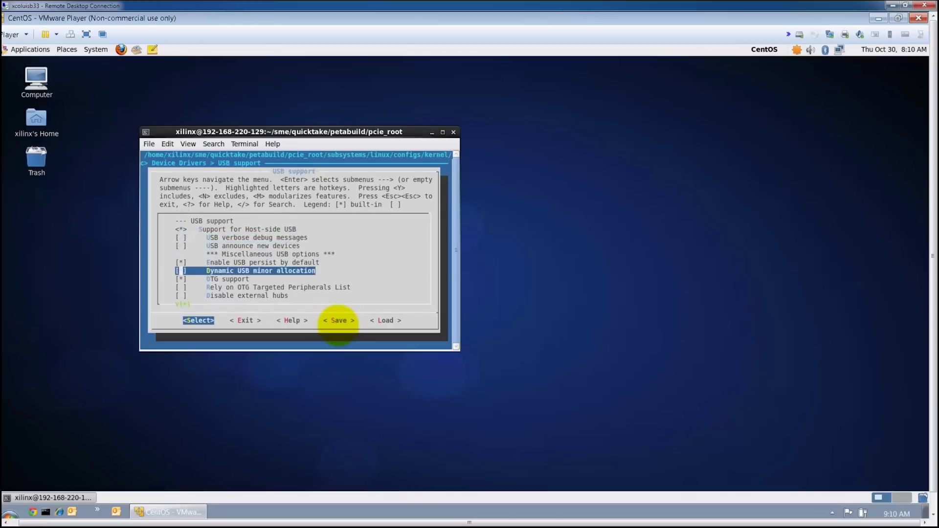
key("Down")
key("Down")
key("Down")
key("Down")
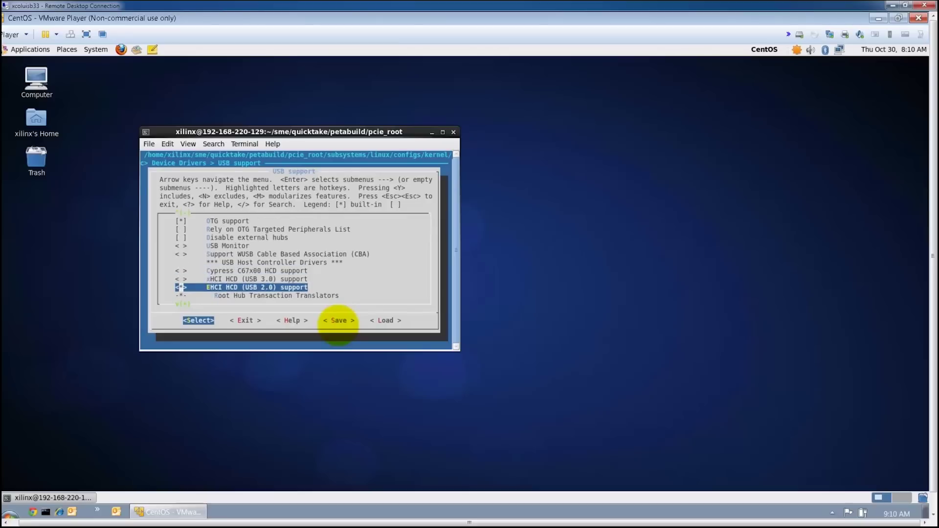
key("m")
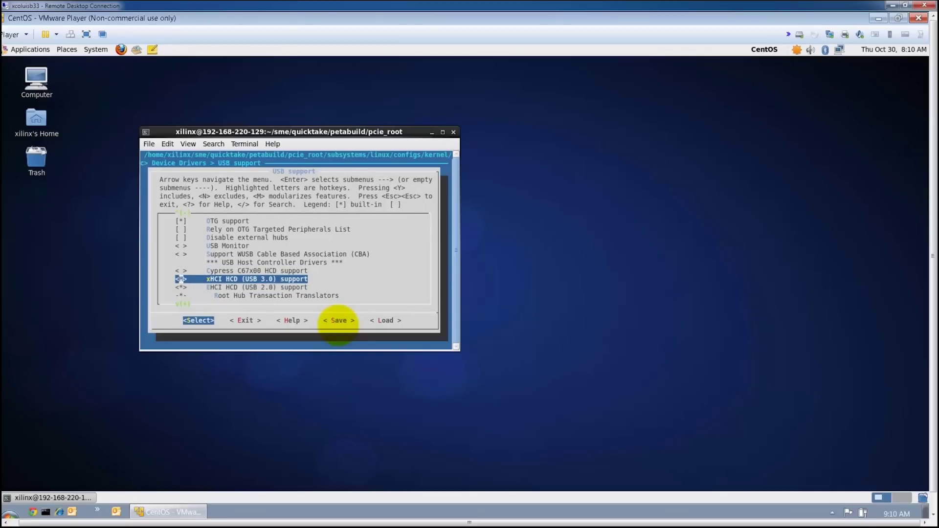
Exit the kernel configuration with the new settings saved, and build the project with petalinux-build
key("Escape")
key("Escape")
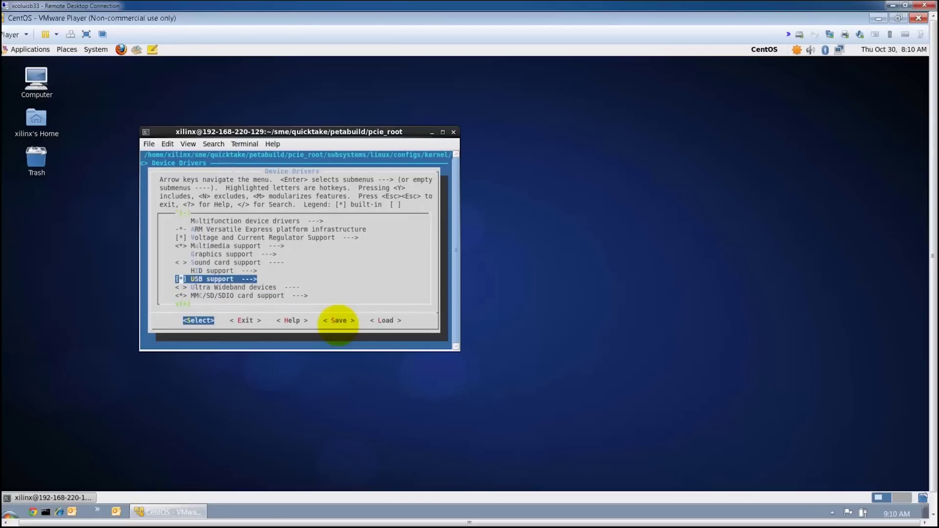
key("Escape")
key("Escape")
key("Escape")
key("Escape")
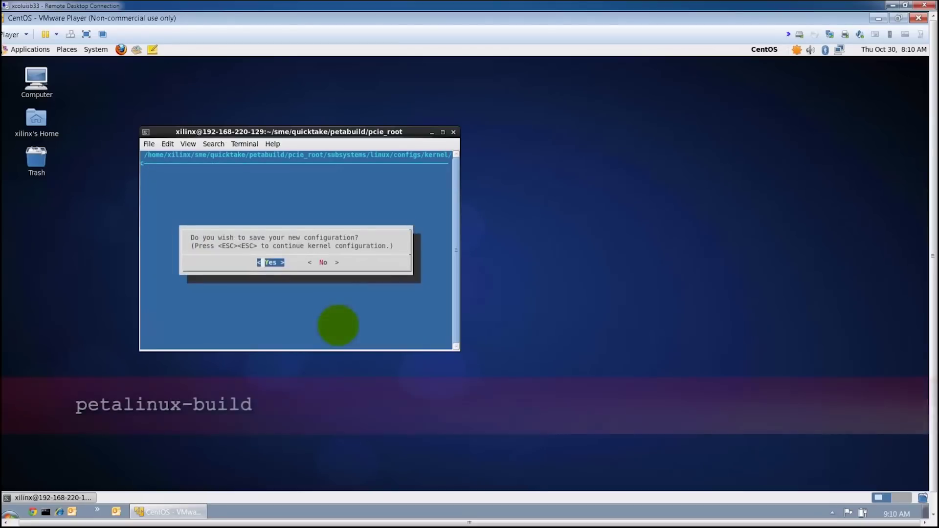
key("Return")
type("petalinux-build")
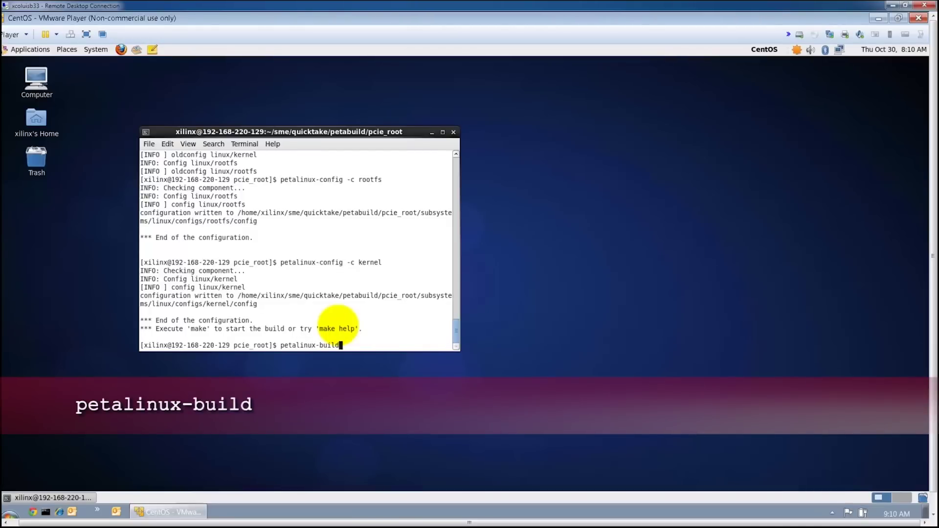
key("Return")
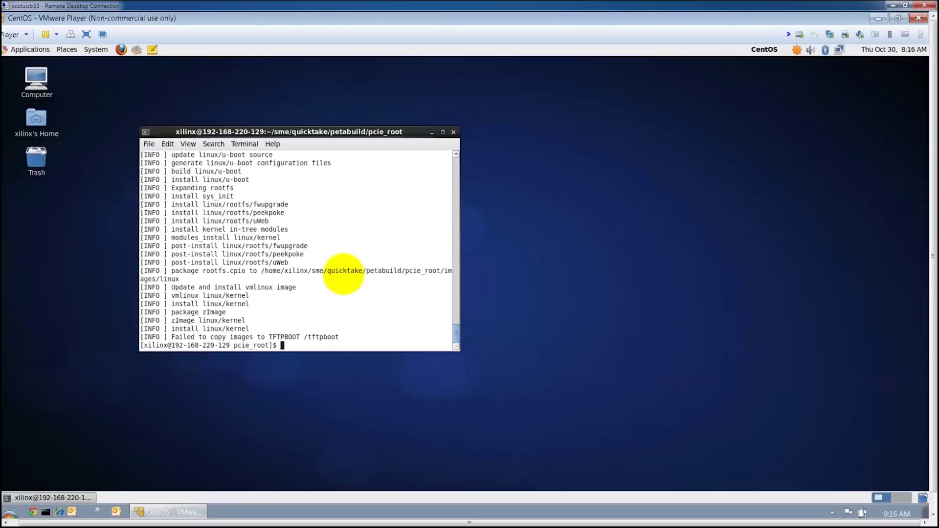
Package the boot image with petalinux-package --boot --fsbl ./images/linux/zynq_fsbl.elf --fpga ./subsystems/linux/hw-description/root_complex_wrapper.bit --uboot --force
type("petalin")
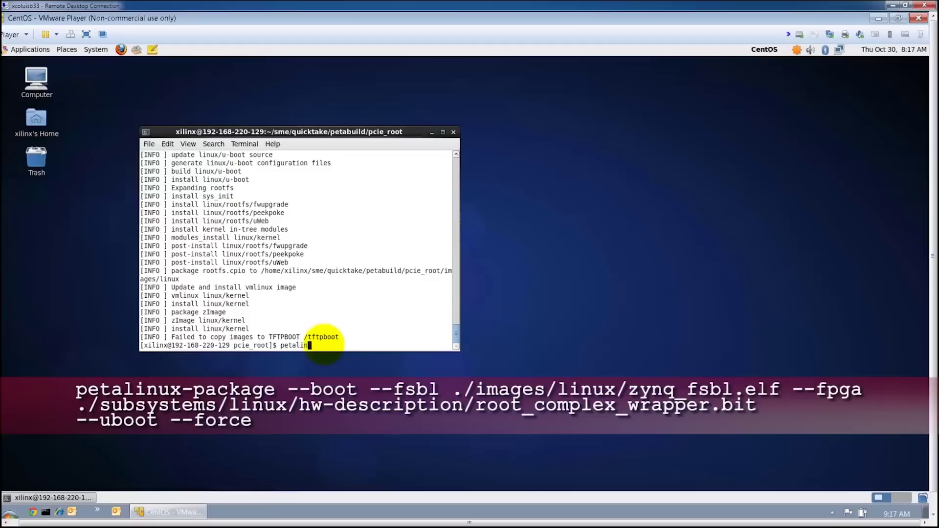
type("ux-package --boot --fsbl ./images/linux/")
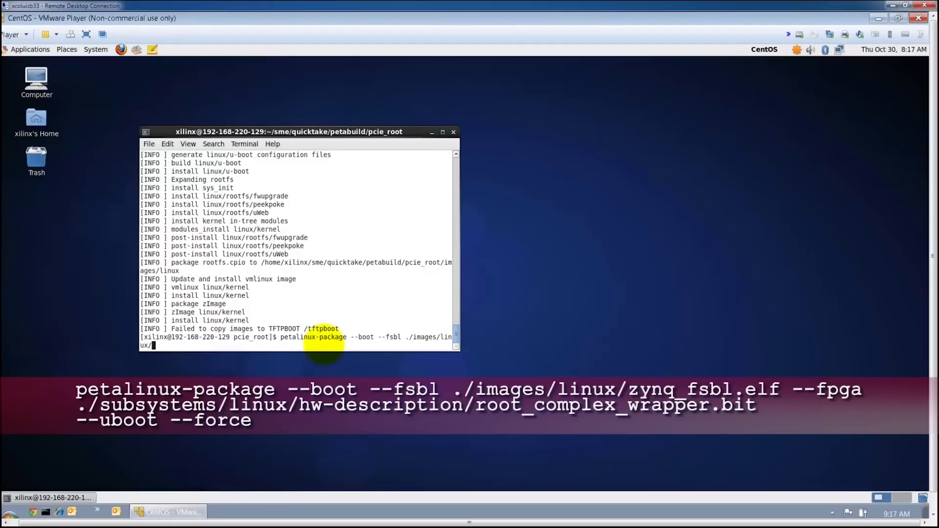
type("zynq_fsbl.elf --fpga ./subsystems/linux/hw-description/root_complex_wrapper.bit --ubo")
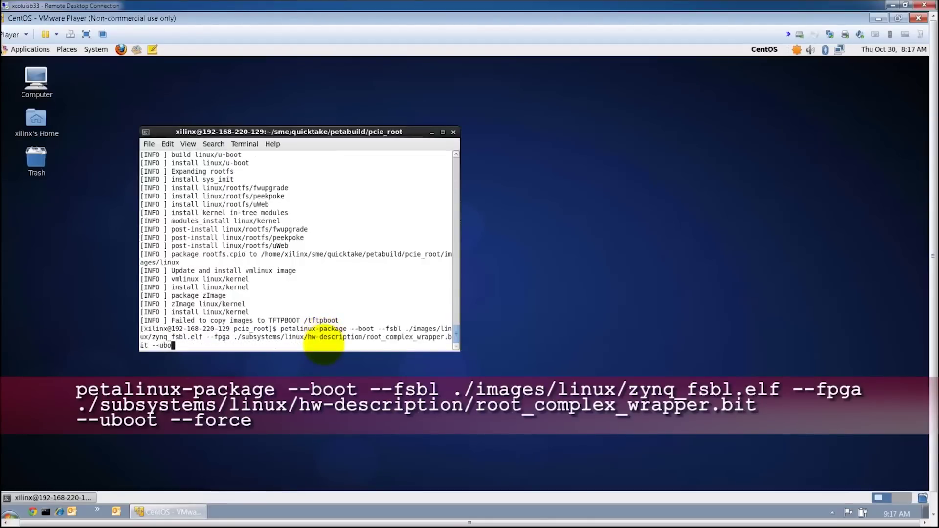
type("ot --force")
key("Return")
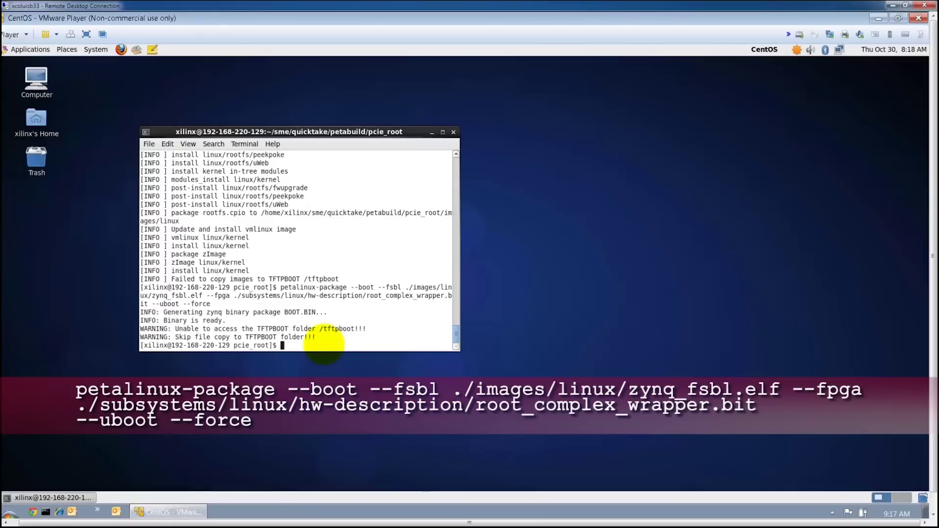
Copy ./images/linux/image.ub into the pcie_root project folder, listing the folder contents before and after the copy
type("ls")
key("Return")
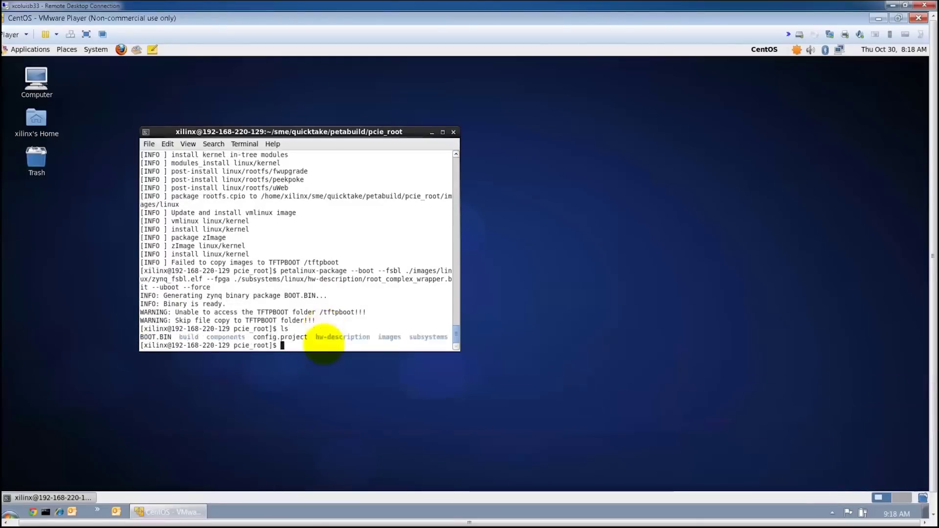
type("cp .")
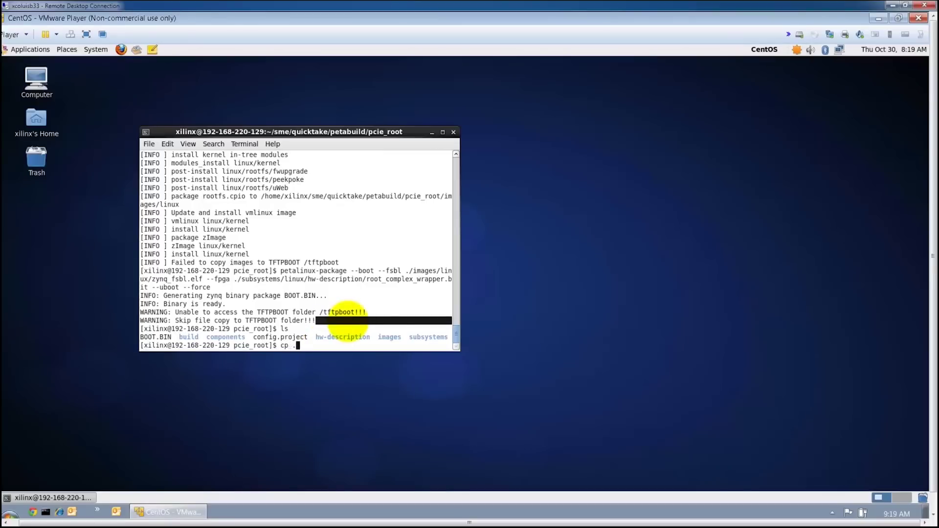
type("/images/linux/image.ub .")
key("Return")
type("ls")
key("Return")
Copy image.ub and BOOT.BIN to the shared folder /mnt/hgfs/centos_sh/quicktake/
type("cp")
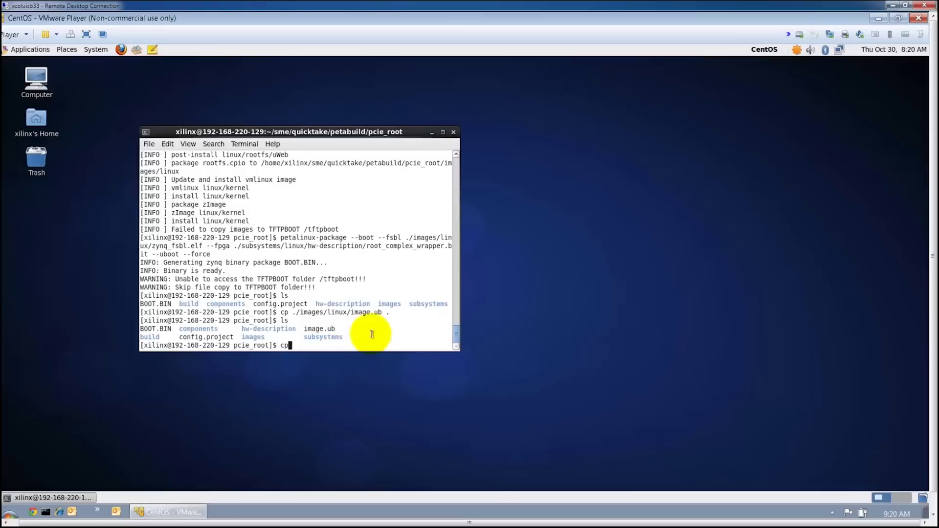
type(" image.ub BOOT.BIN /mnt/hgfs/c")
key("Tab")
type("q")
key("Tab")
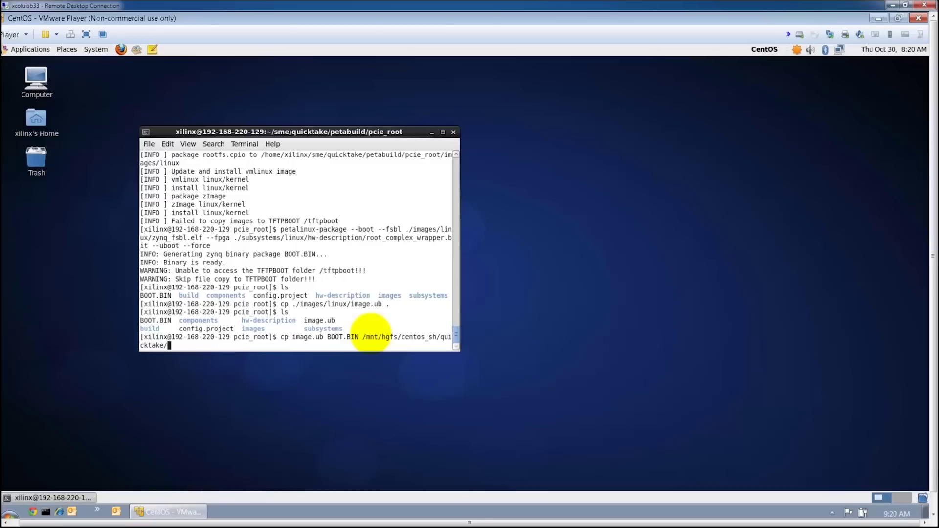
key("Return")
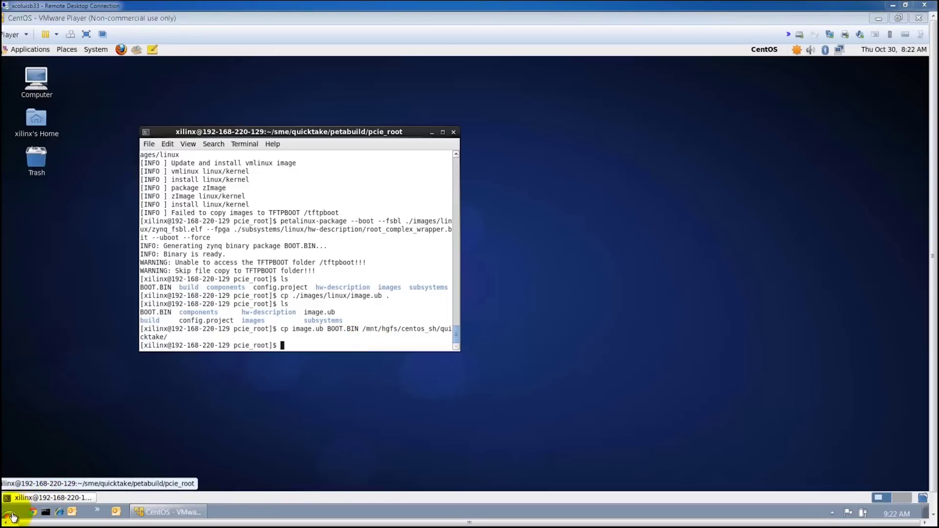
Switch to Windows Explorer, open the quicktake folder in C:\centos_sh, and copy BOOT.BIN and image.ub to the clipboard
left_click(16, 514)
left_click(188, 360)
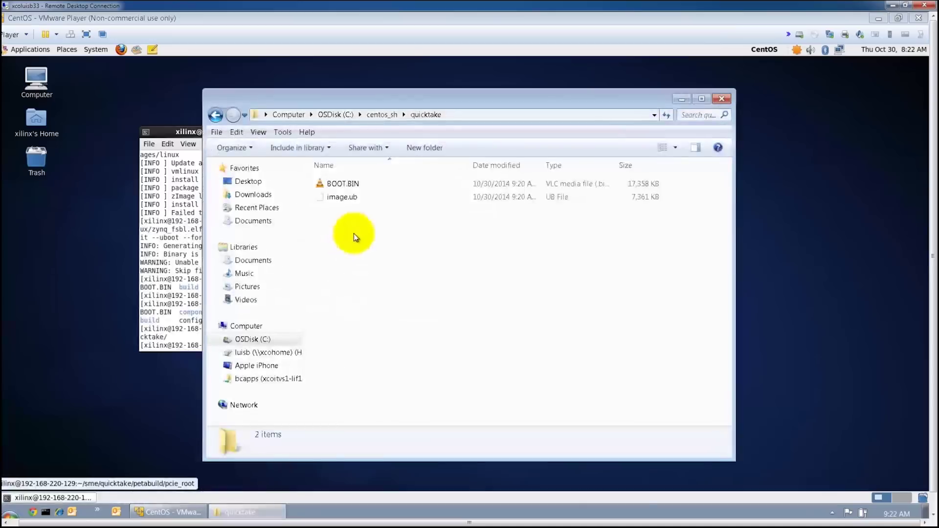
left_click_drag(360, 231, 339, 184)
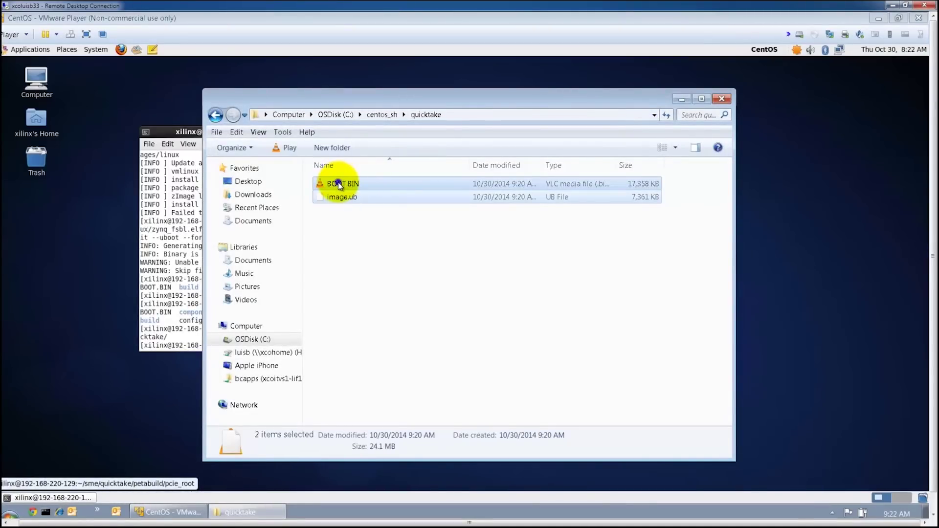
right_click(339, 183)
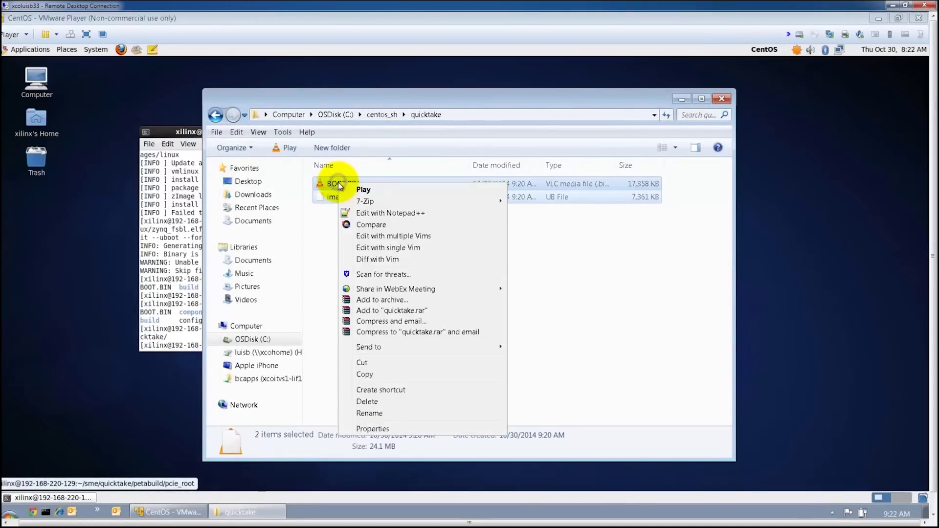
left_click(363, 373)
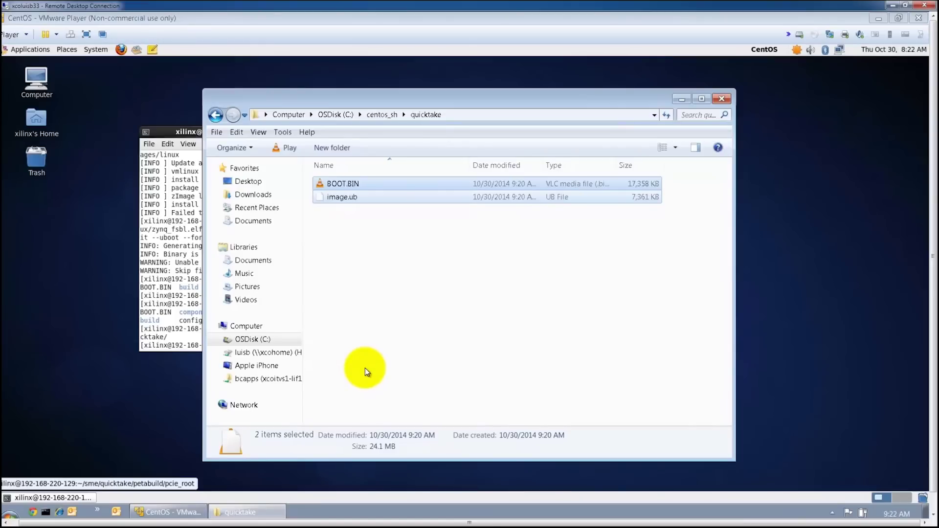